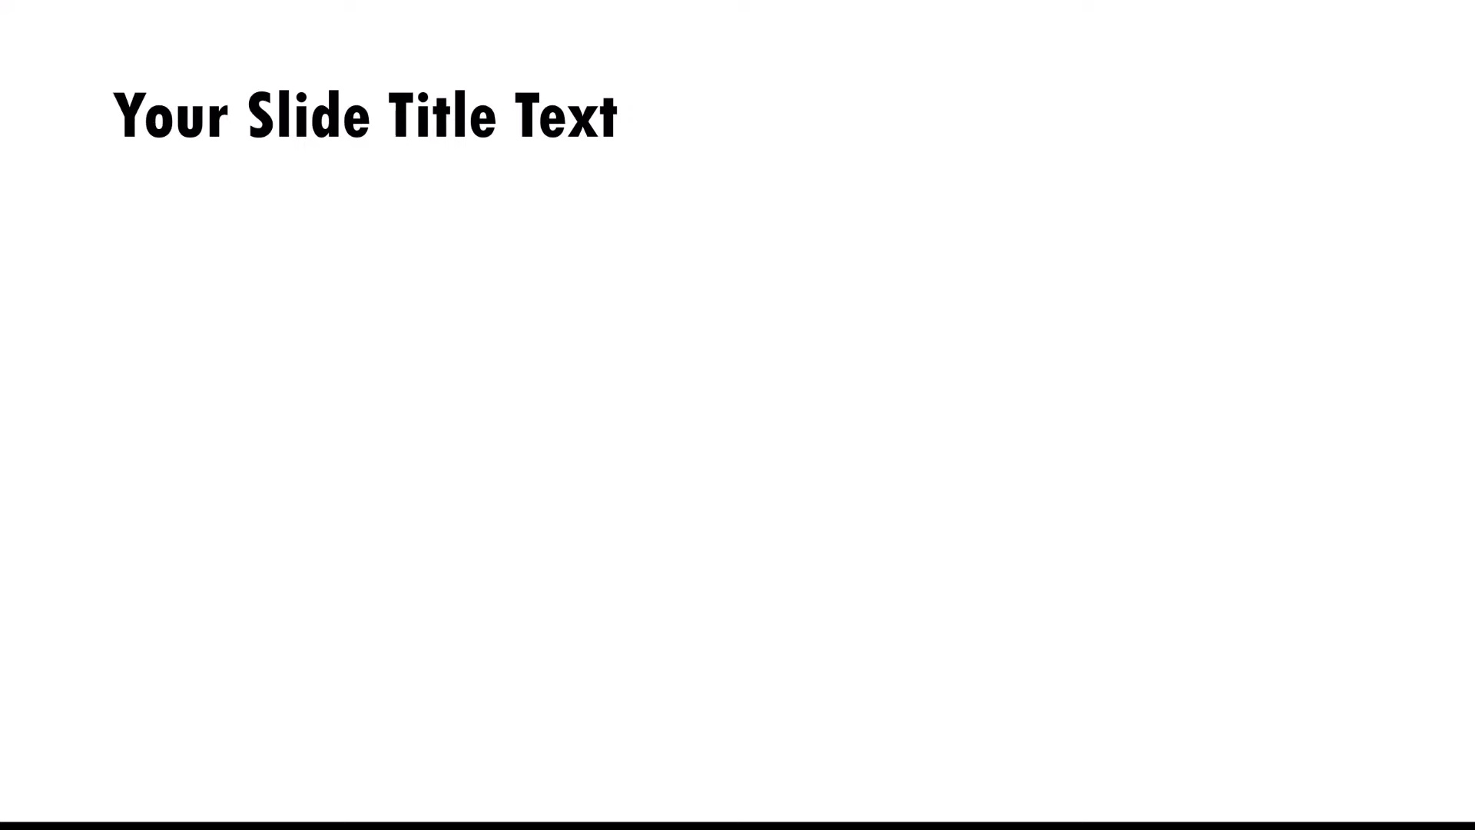
# Step: Step back and forth through the slide show to examine how the three numbered bars animate in
pyautogui.click(986, 732)
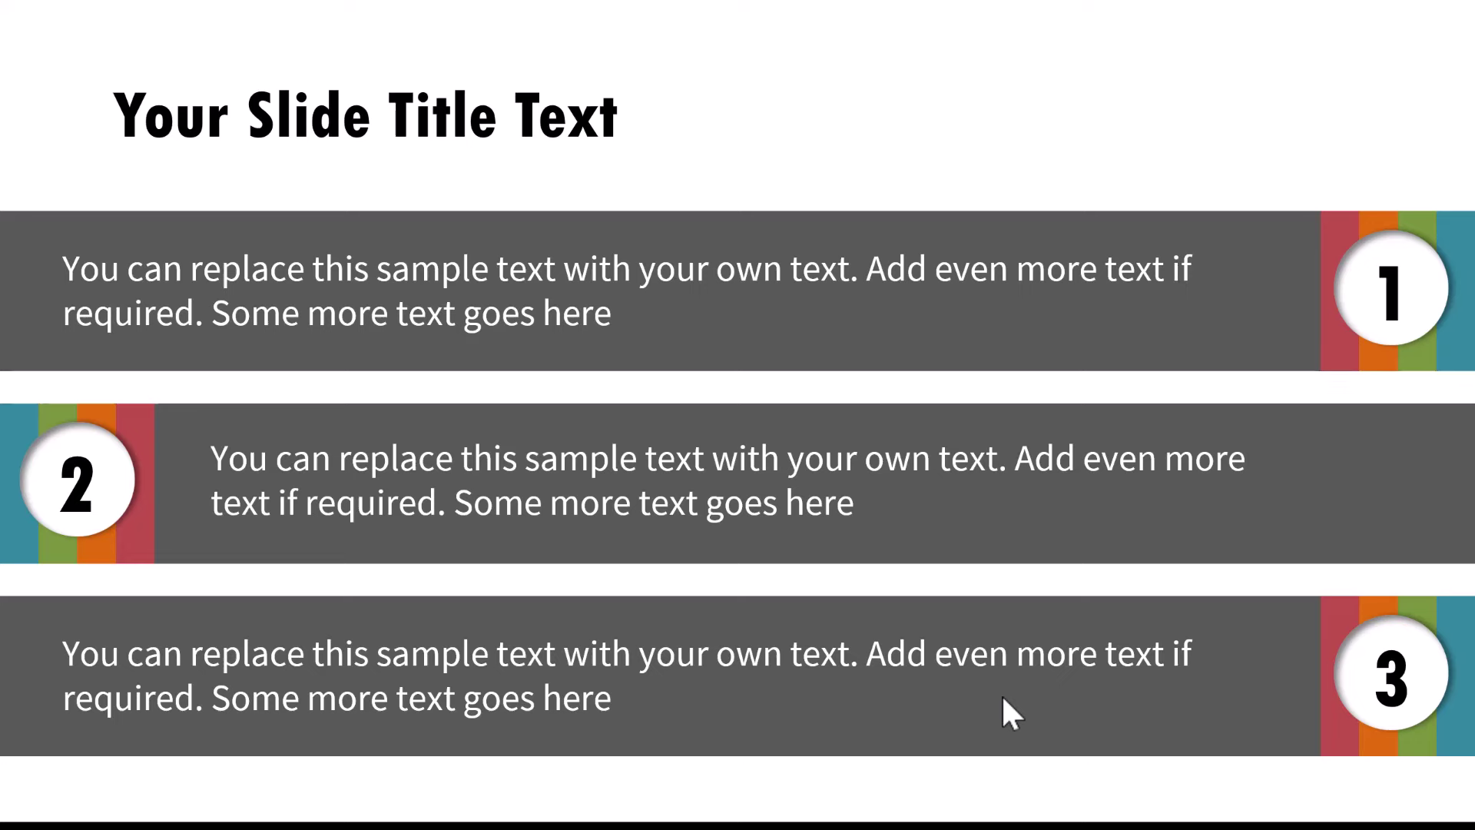
pyautogui.press('Left')
pyautogui.press('Left')
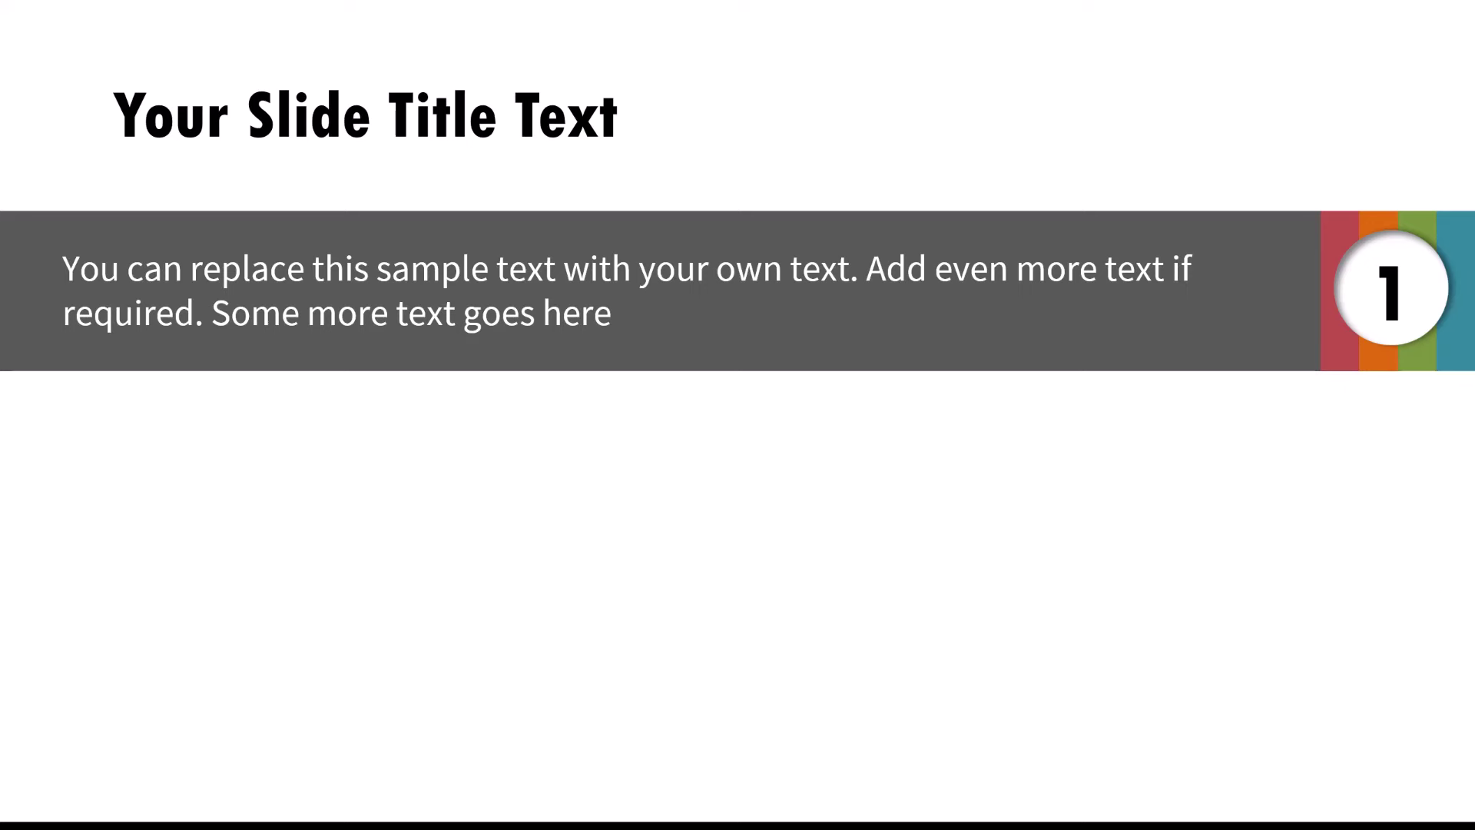
pyautogui.press('Left')
pyautogui.press('Right')
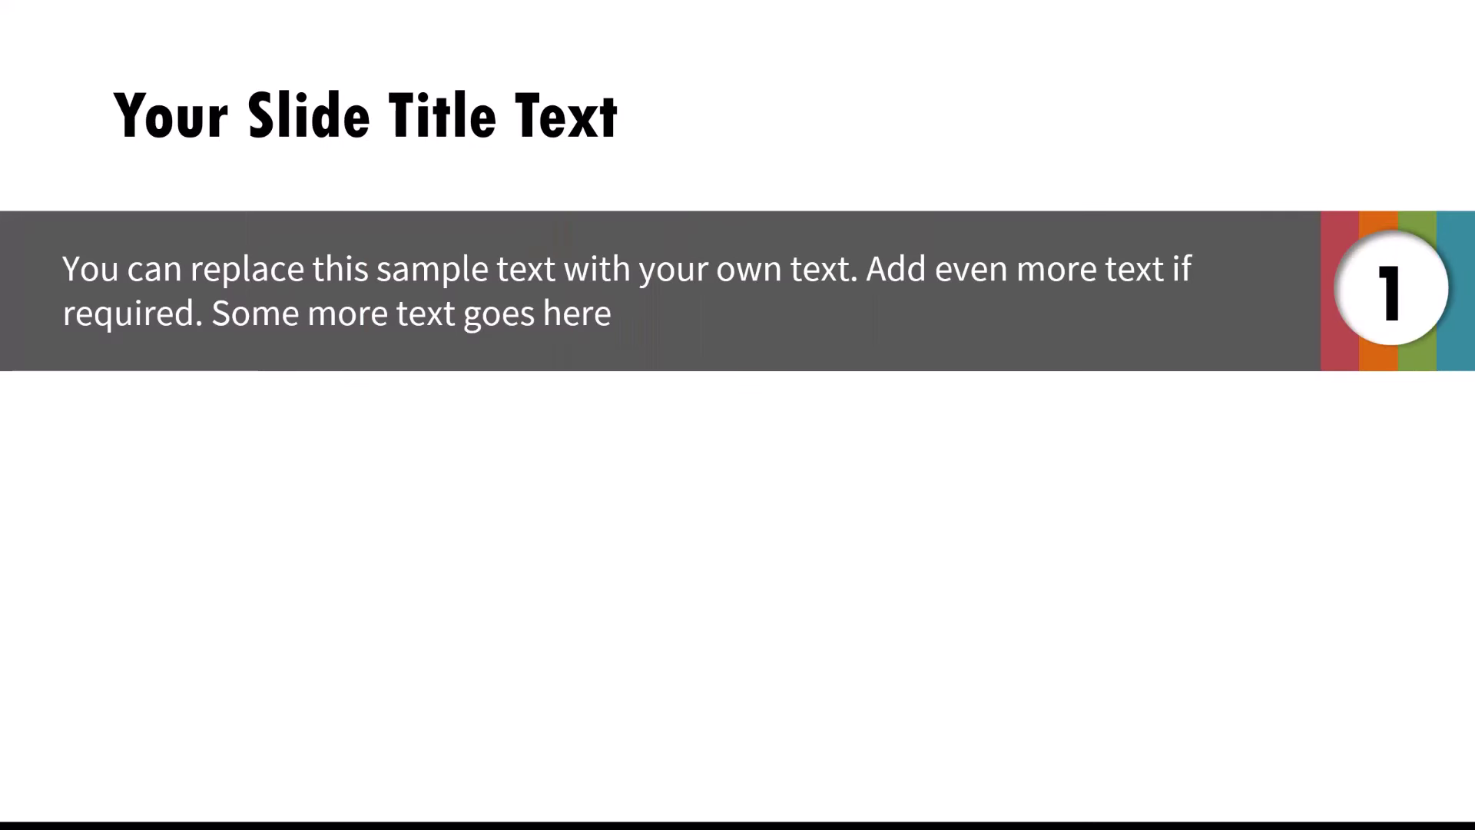
pyautogui.press('Right')
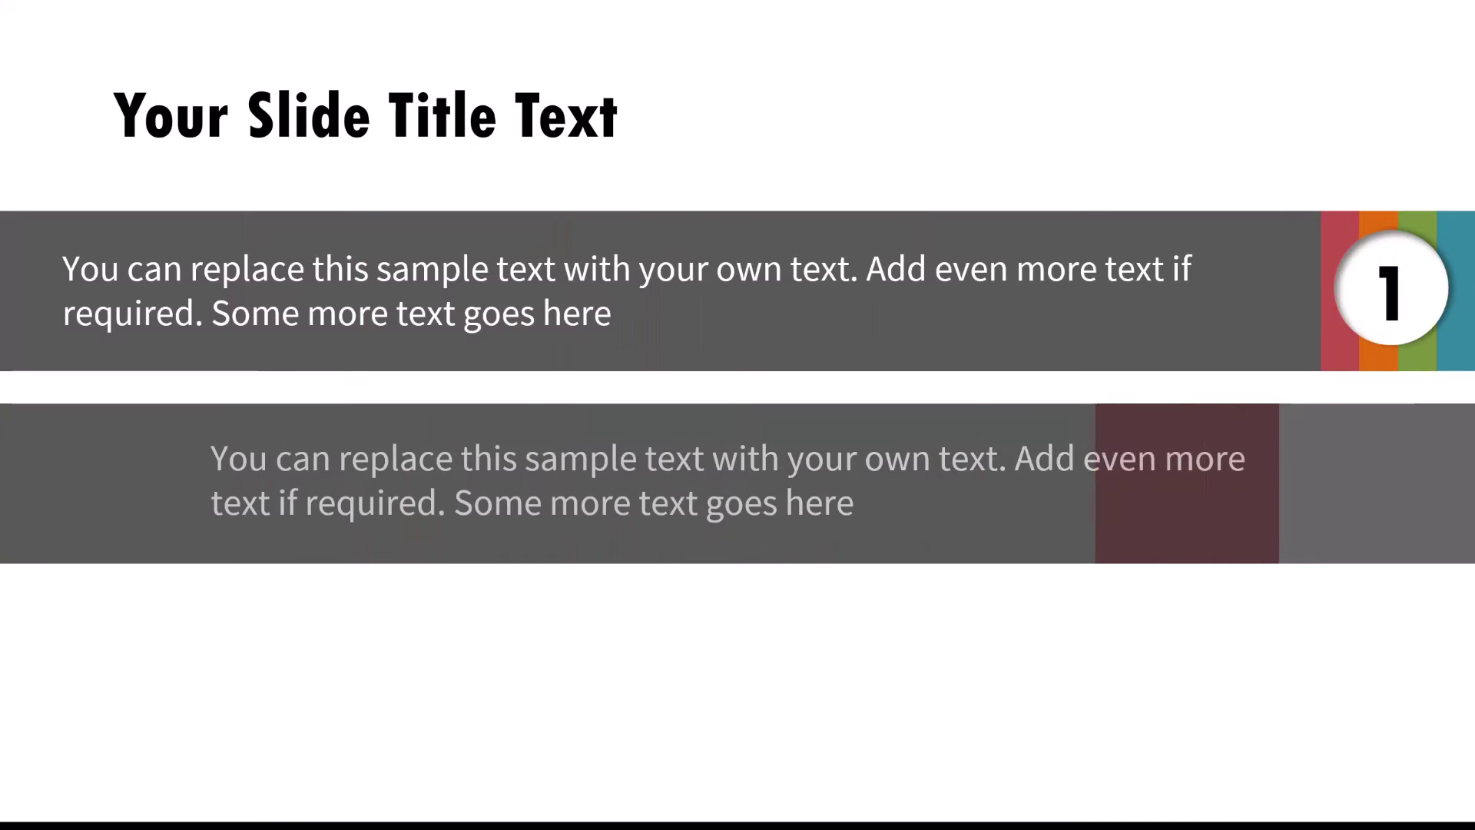
pyautogui.press('Right')
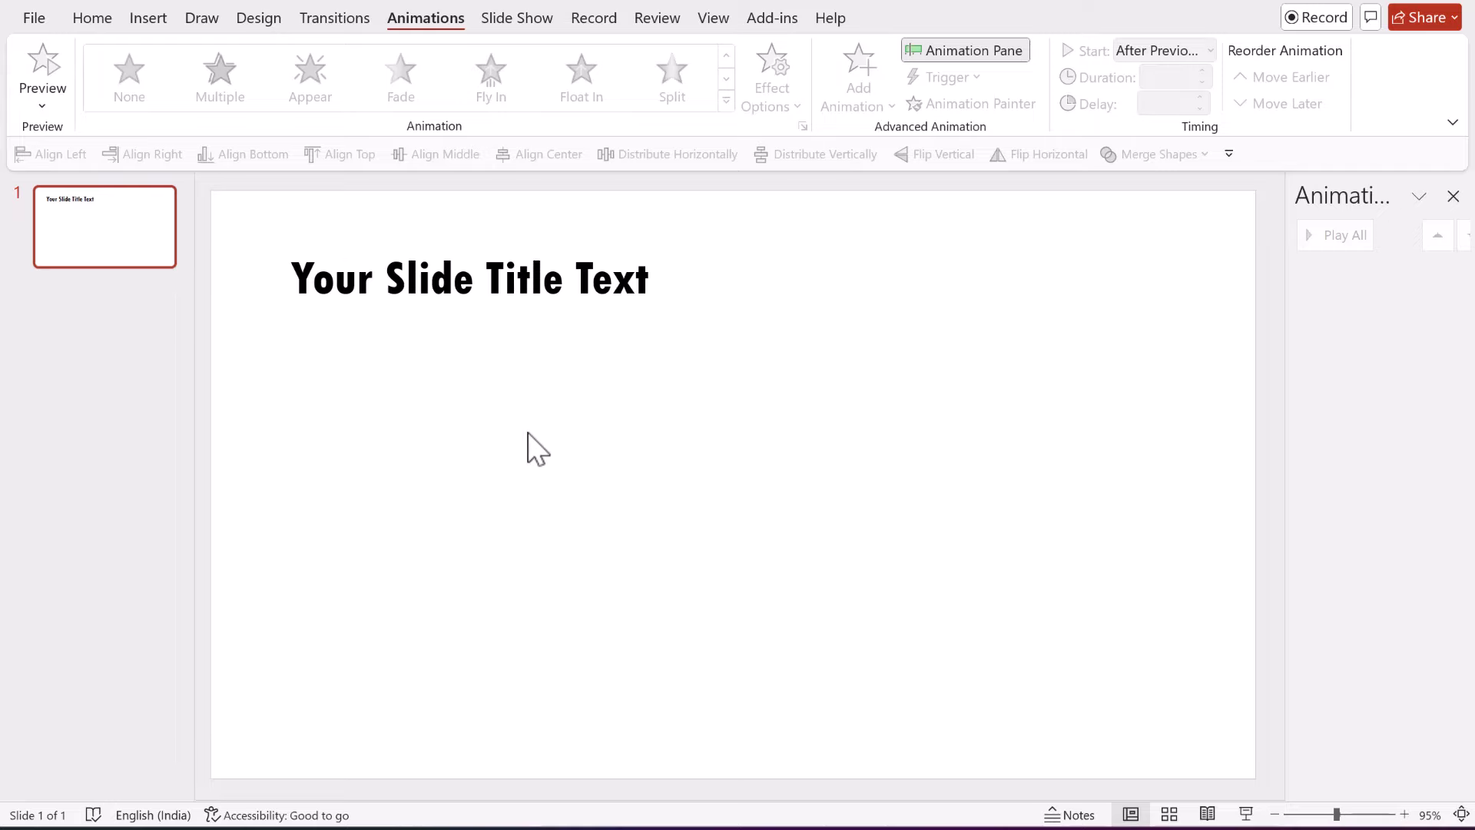
# Step: Draw a rectangle 3.17 cm high and 33.87 cm wide across the slide below the title and remove its outline
pyautogui.click(107, 23)
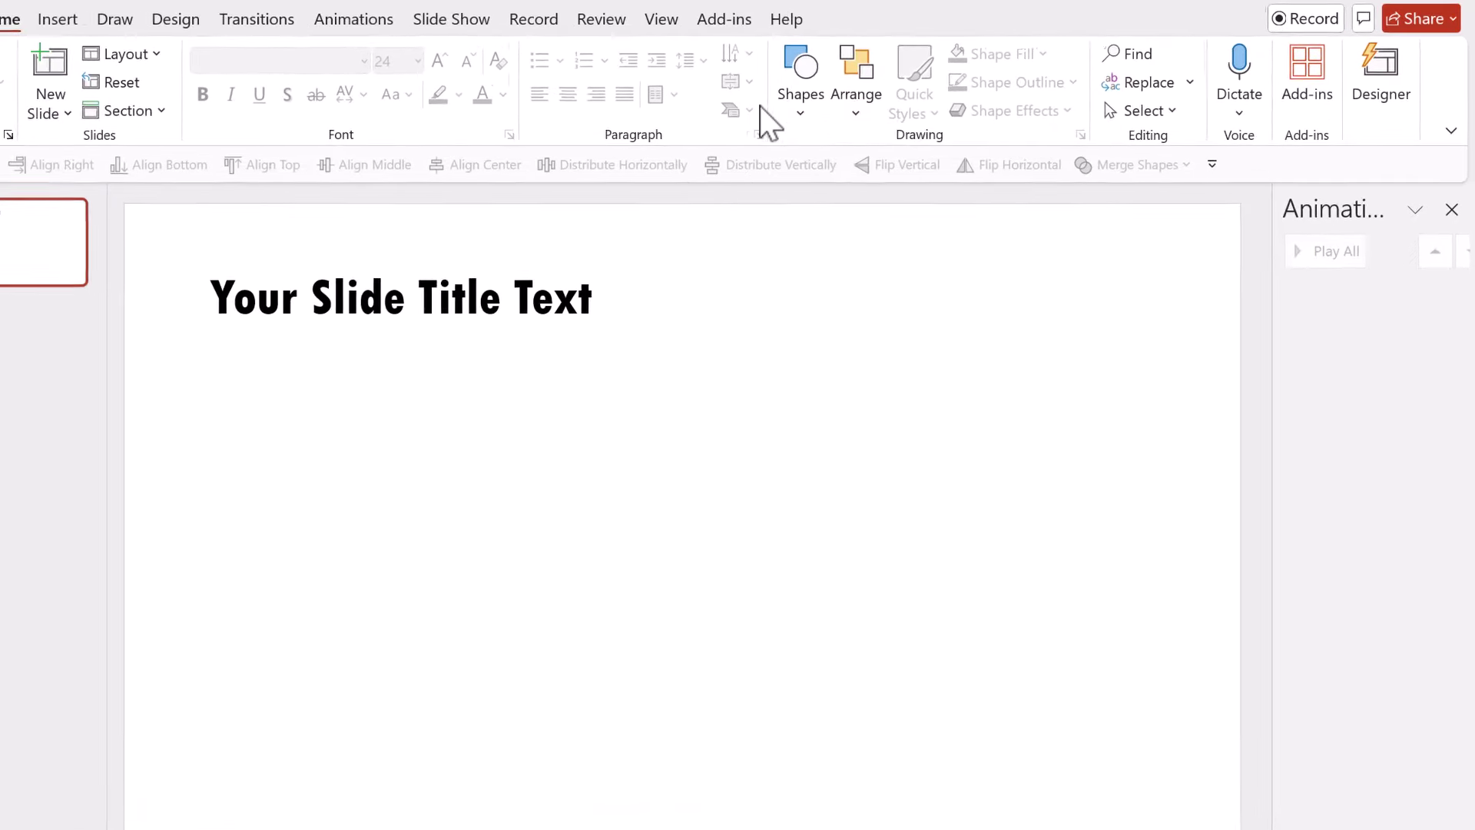
pyautogui.click(798, 100)
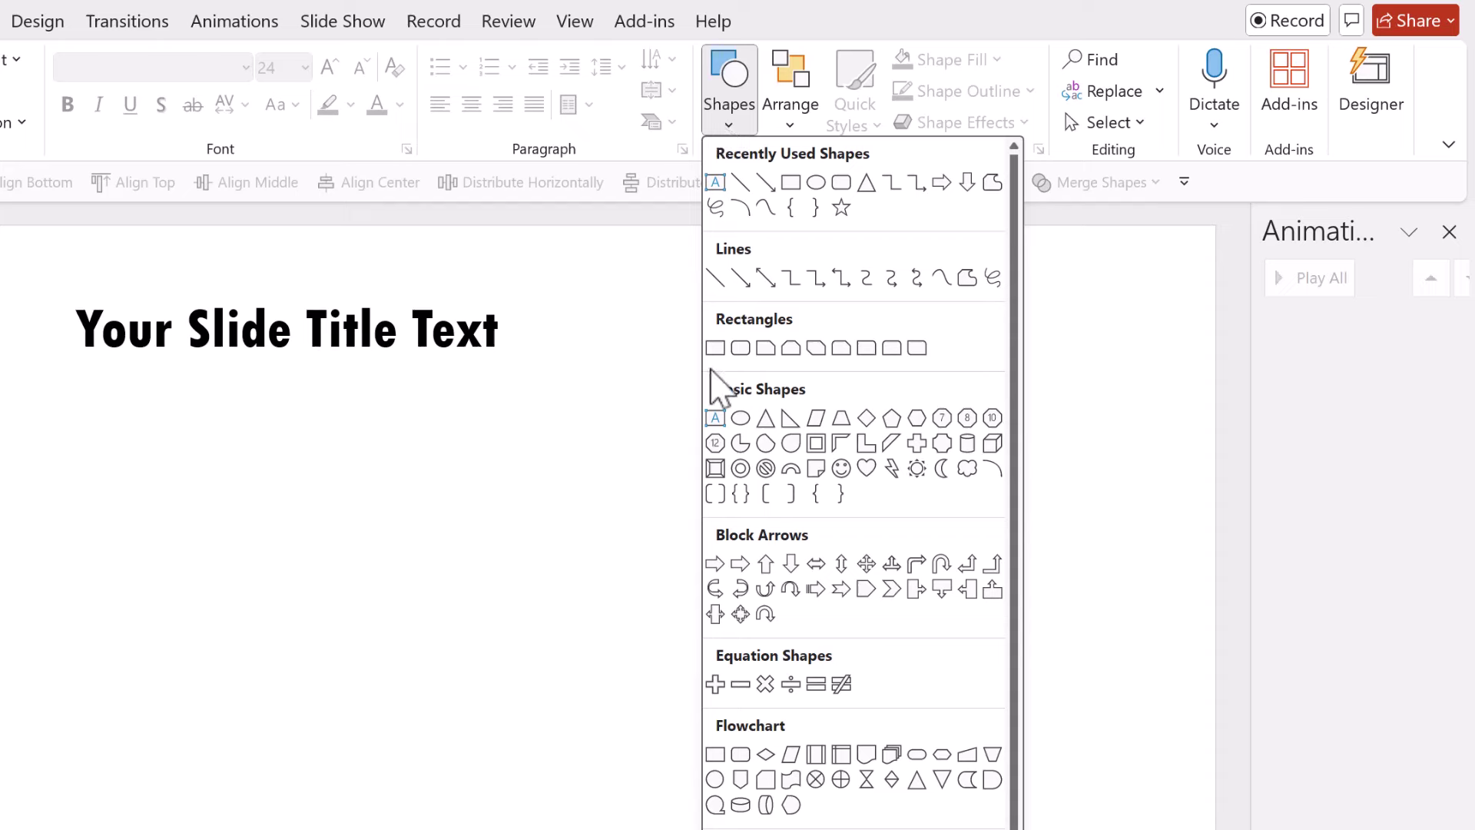
pyautogui.click(719, 349)
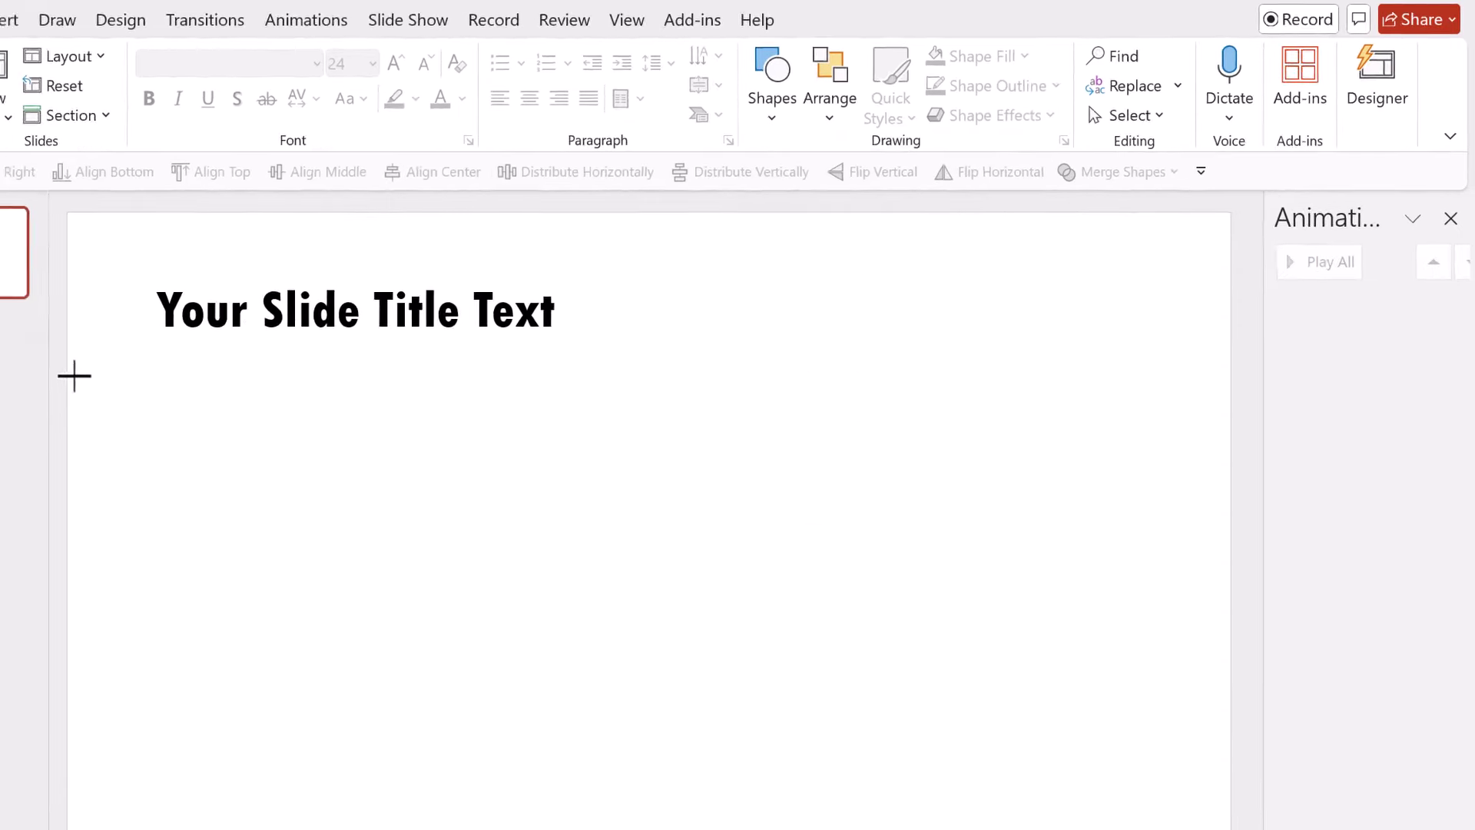
pyautogui.moveTo(208, 336); pyautogui.dragTo(1256, 434)
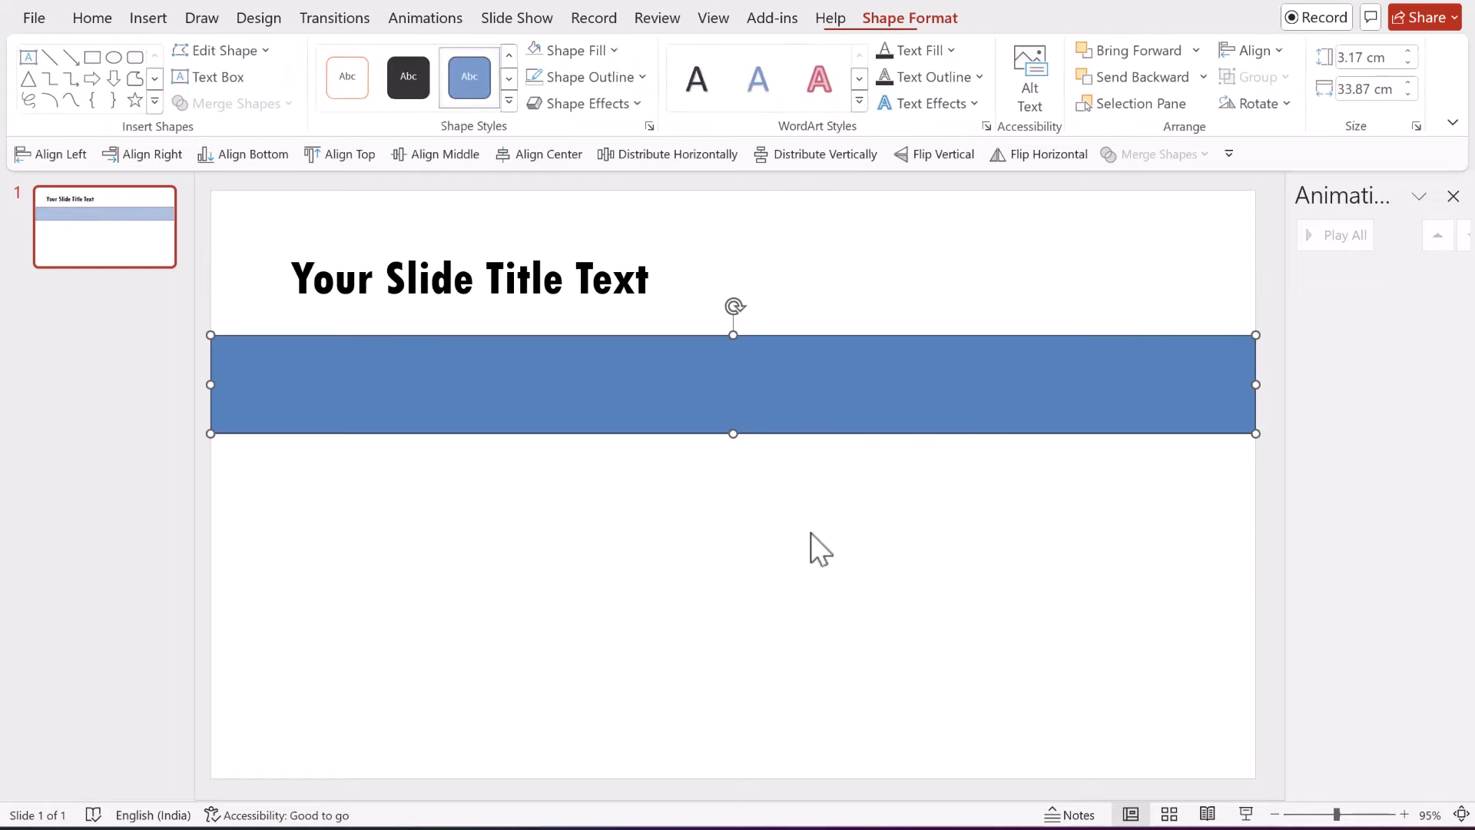
pyautogui.click(604, 80)
pyautogui.click(594, 357)
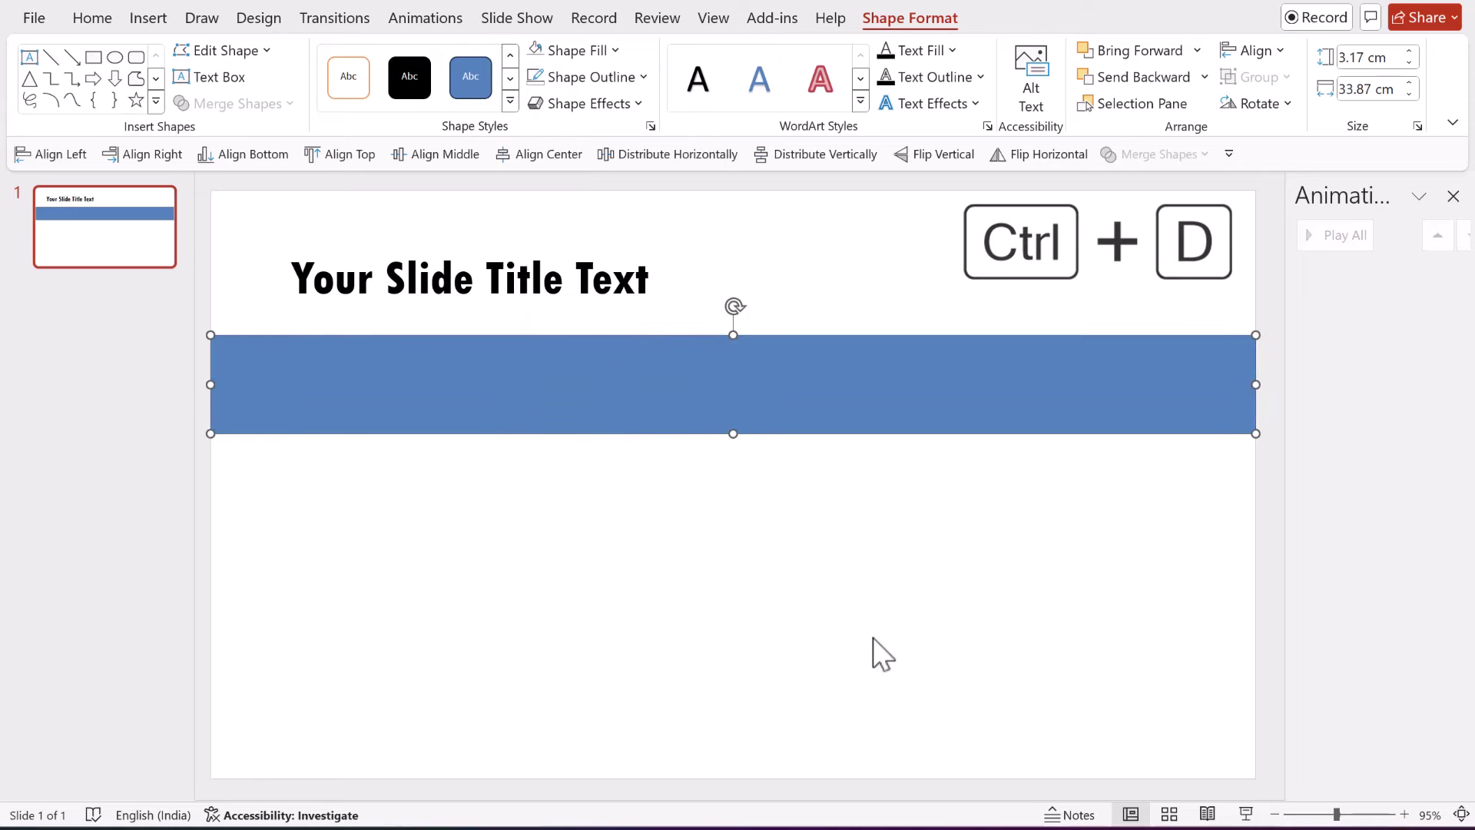
# Step: Create a dark orange copy of the blue bar, aligned in height and shifted slightly left to leave a narrow blue strip
pyautogui.hotkey('ctrl', 'd')
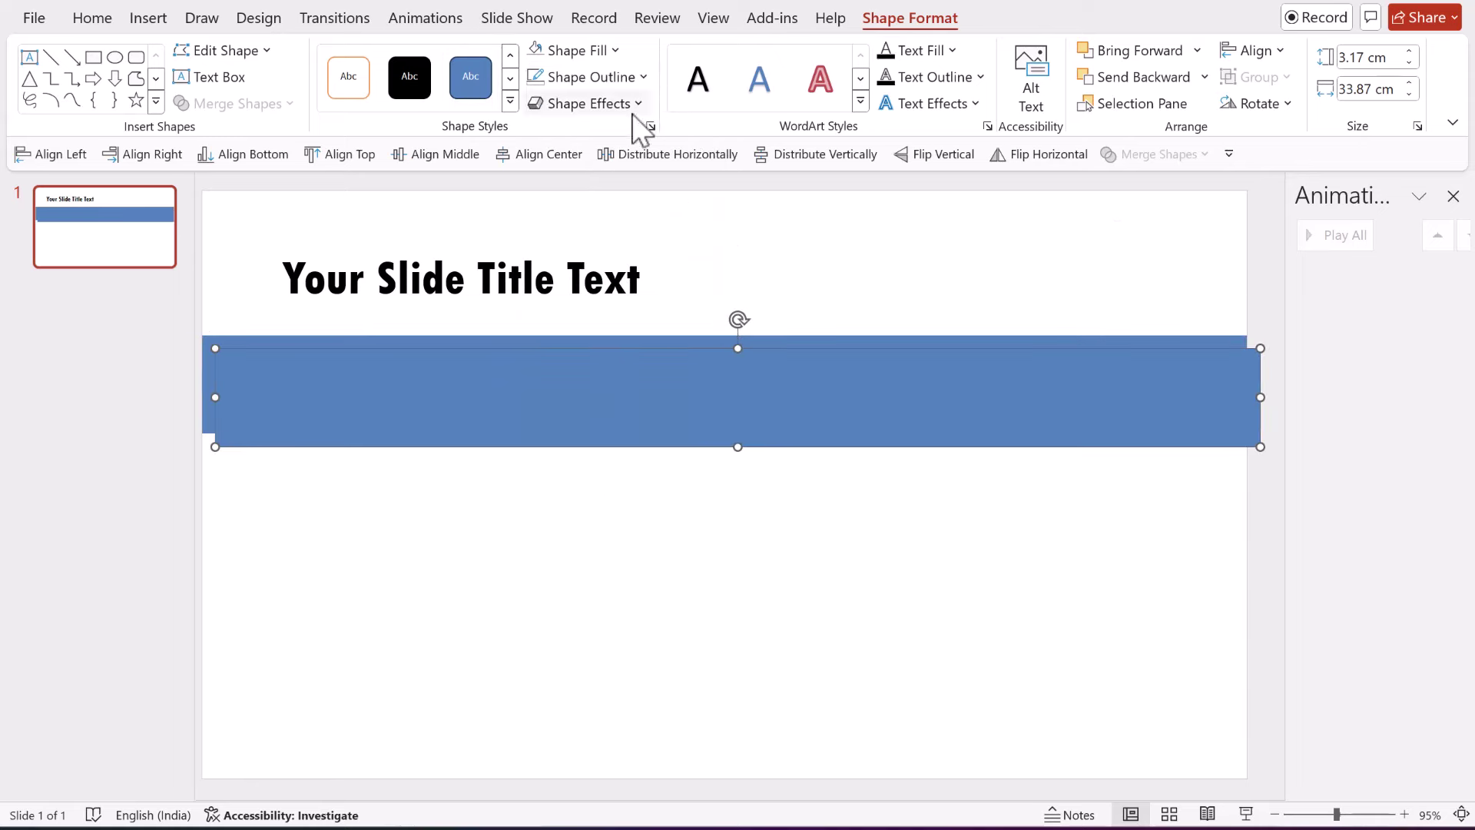
pyautogui.click(578, 49)
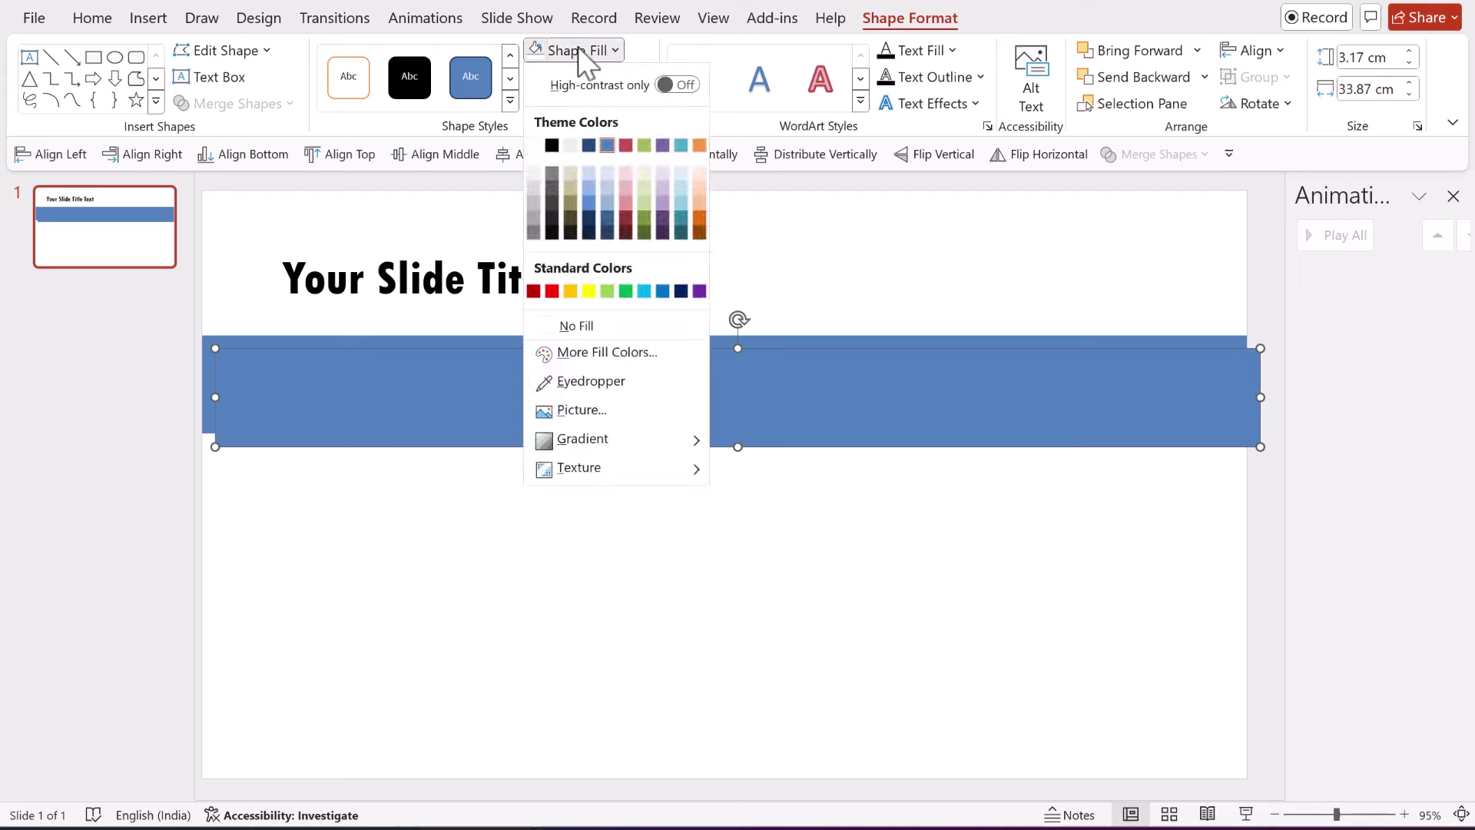
pyautogui.click(699, 219)
pyautogui.moveTo(1107, 391); pyautogui.dragTo(1079, 375)
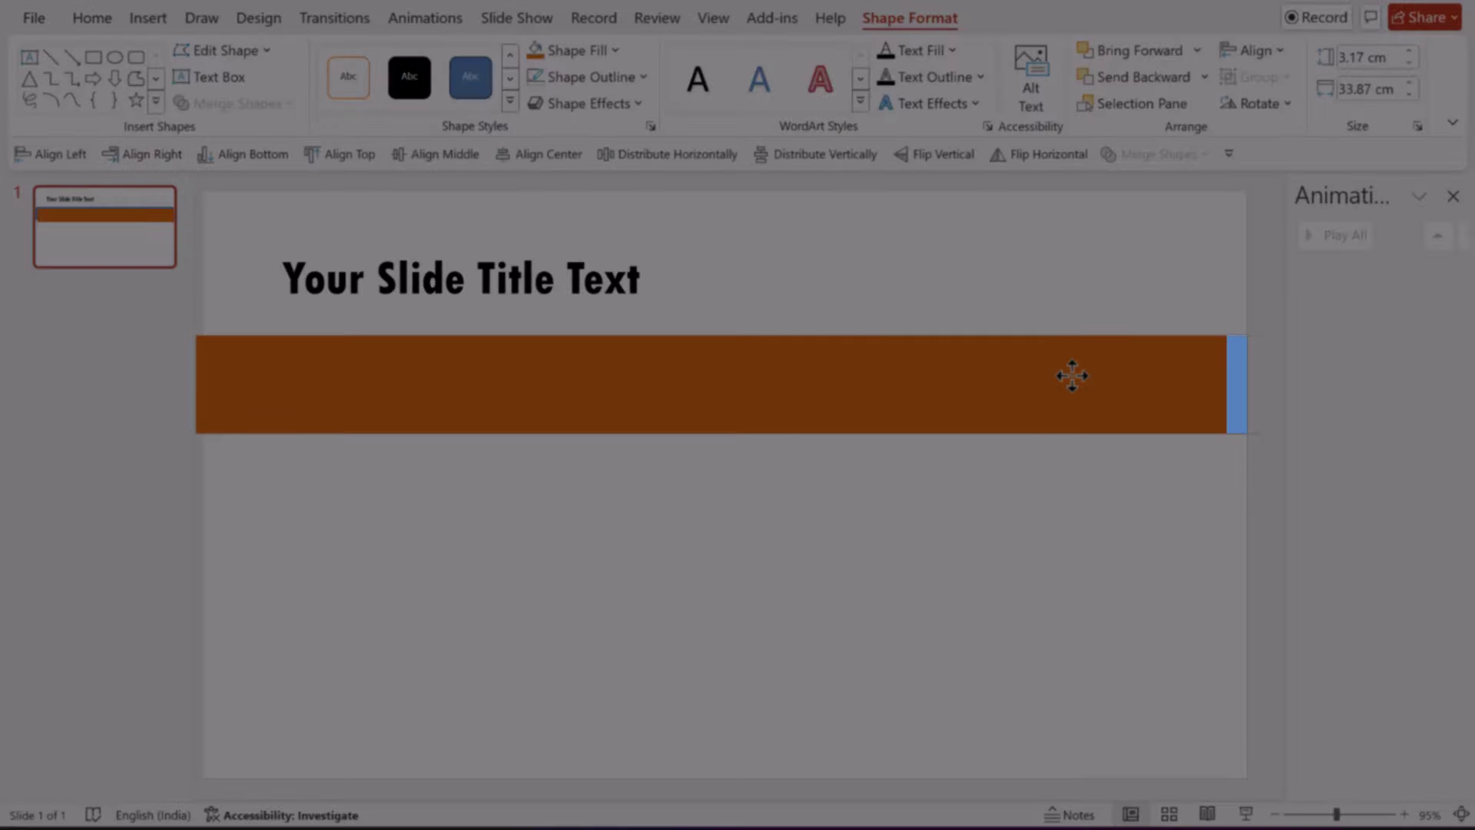
pyautogui.moveTo(1072, 375); pyautogui.dragTo(1069, 375)
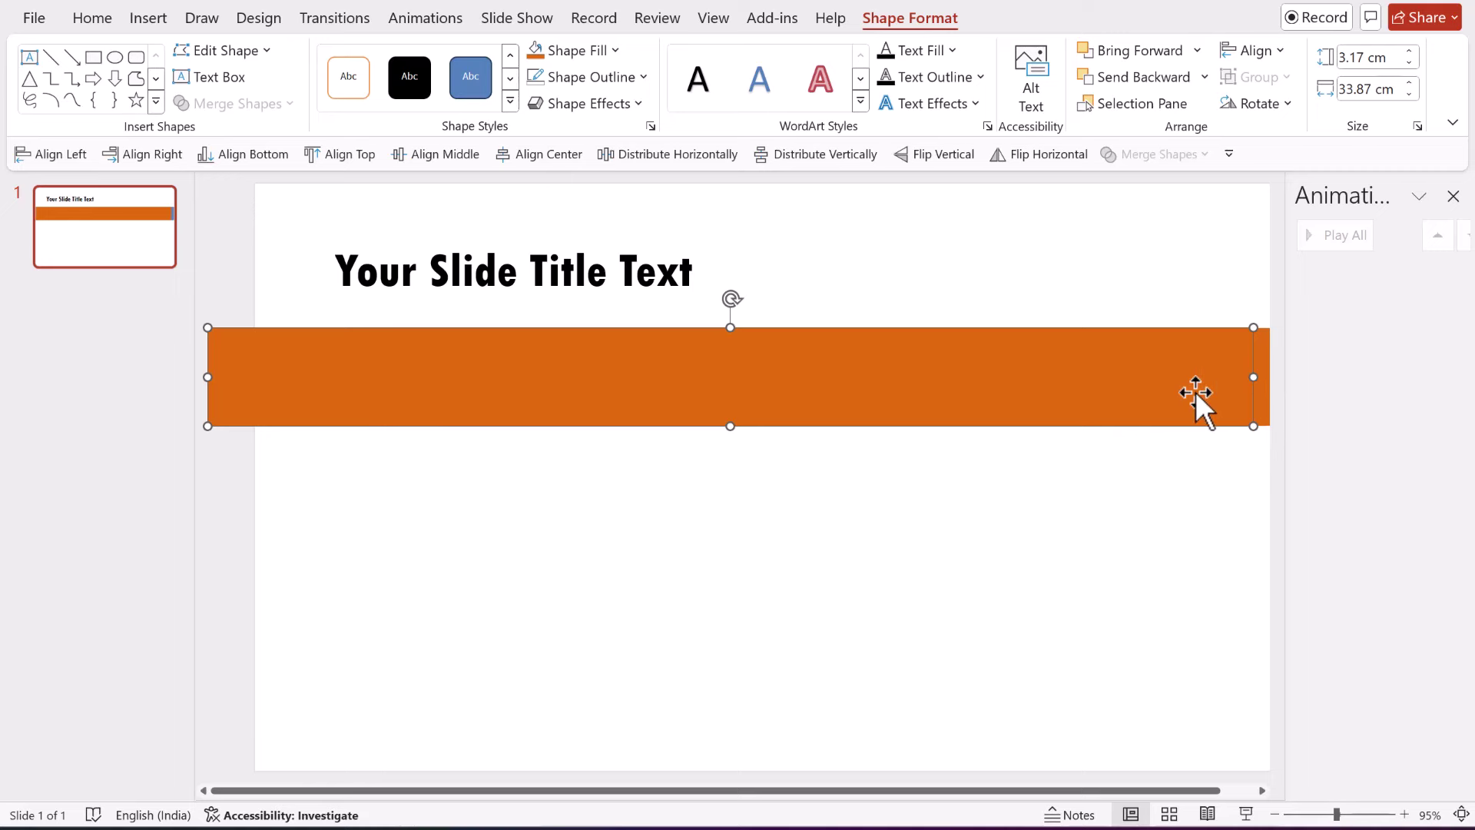
# Step: Fill the three further copies of the bar, each offset slightly left of the previous one, with teal, purple and black
pyautogui.click(572, 51)
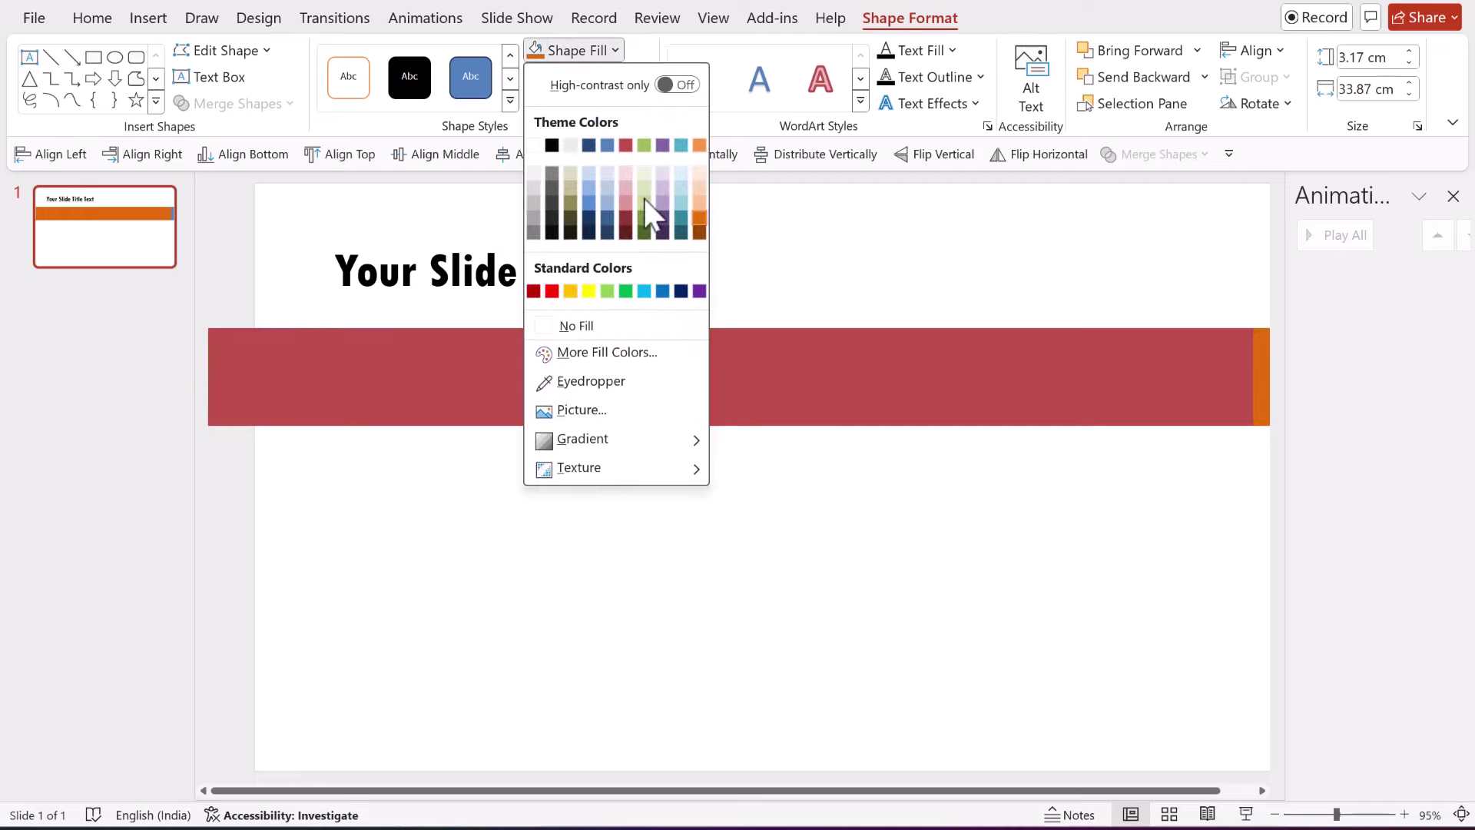
pyautogui.click(680, 218)
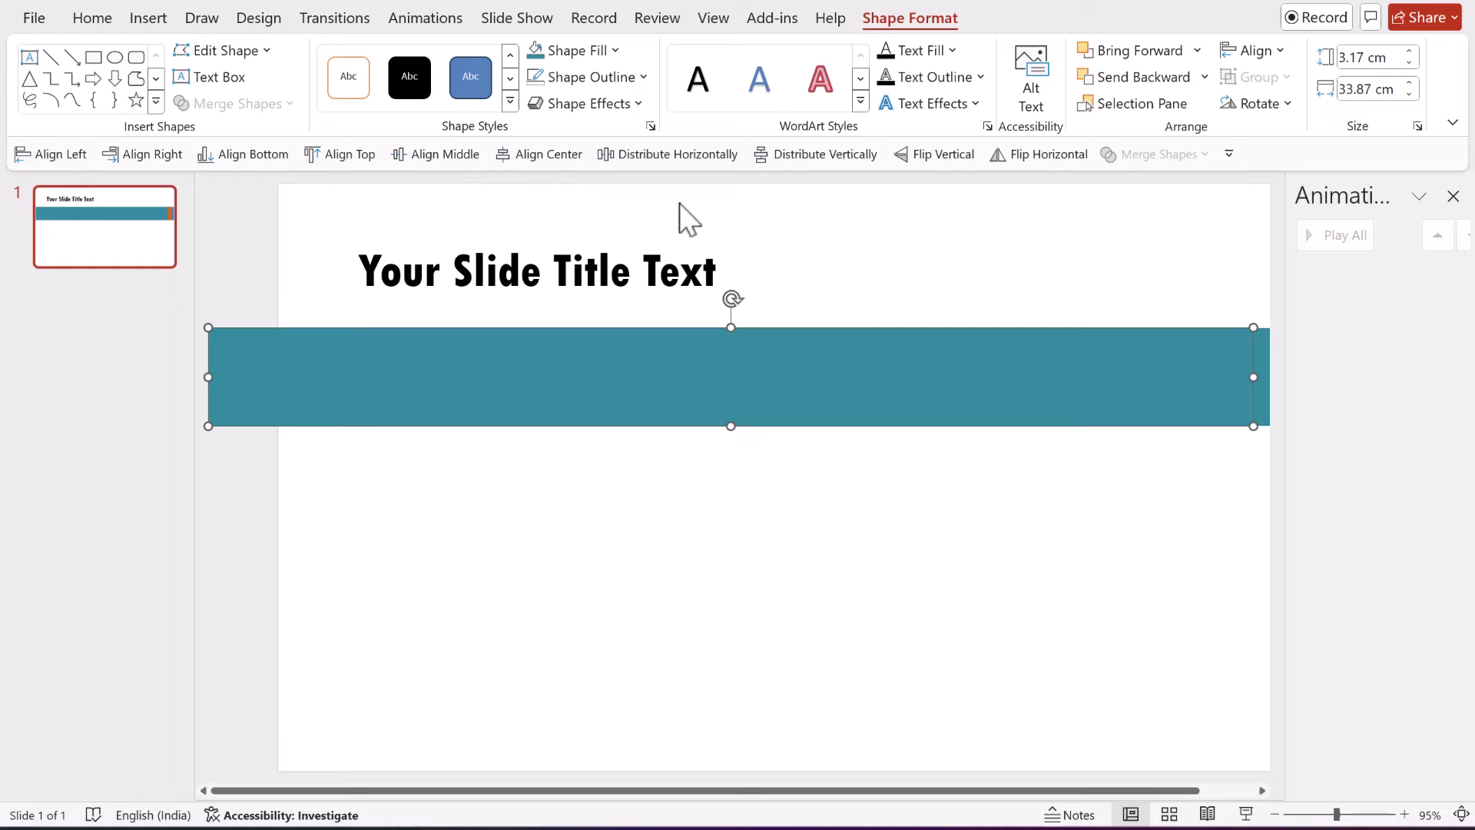
pyautogui.click(572, 51)
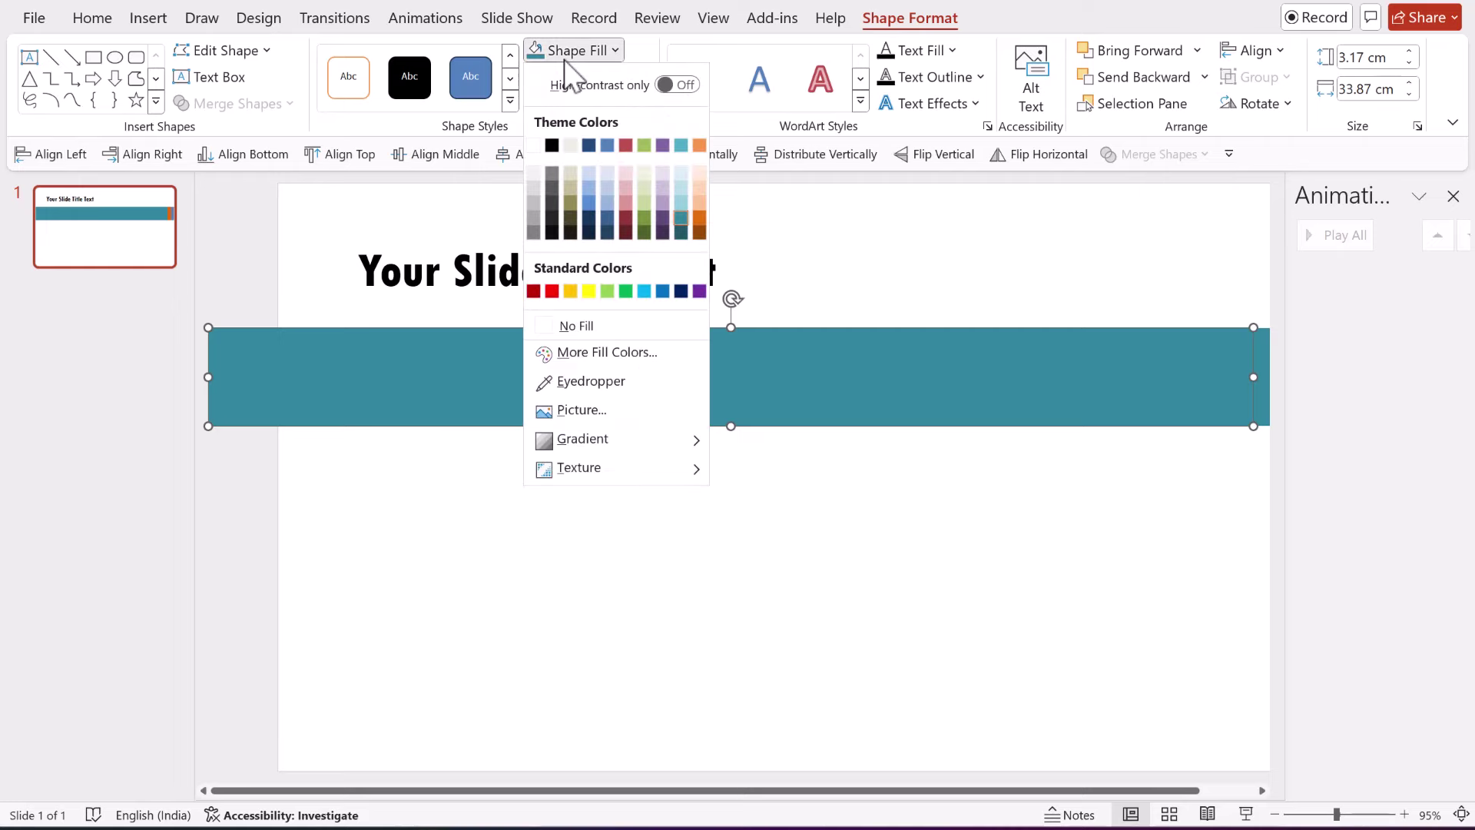
pyautogui.click(664, 221)
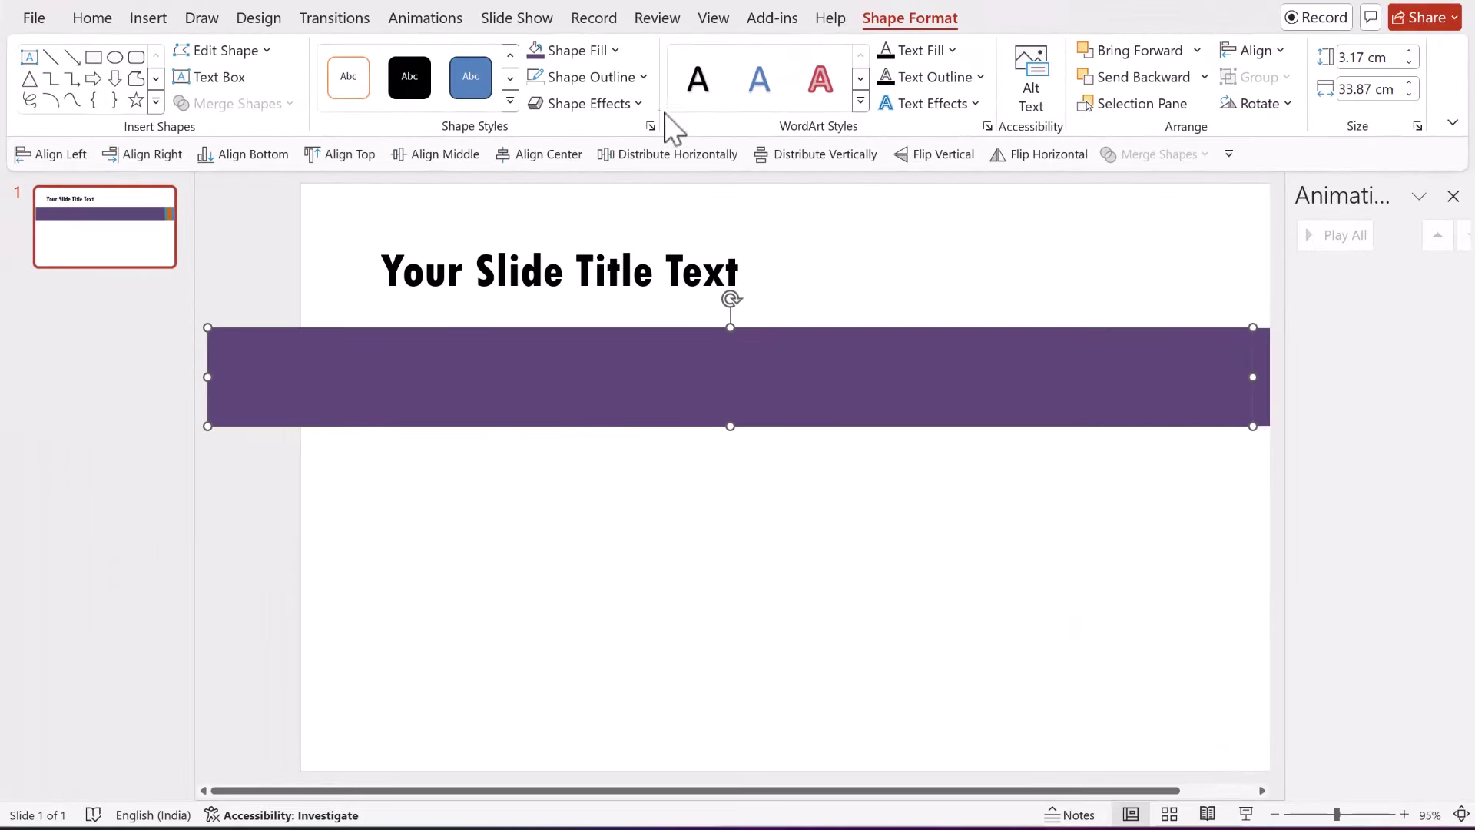
pyautogui.click(569, 51)
pyautogui.click(552, 146)
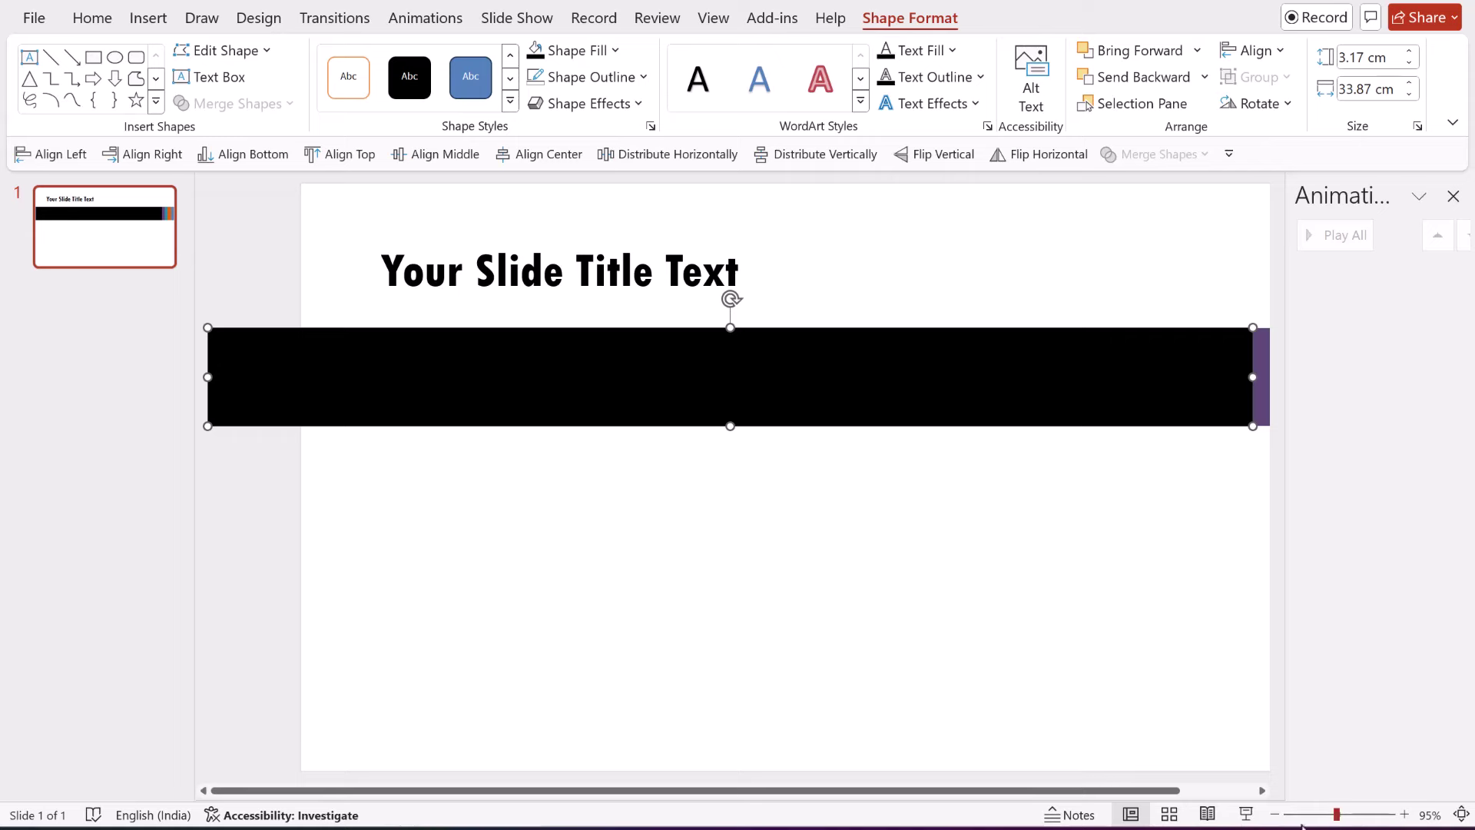
# Step: Duplicate all five stacked bars and place the copied set lower on the slide, aligned with the original set
pyautogui.click(1276, 814)
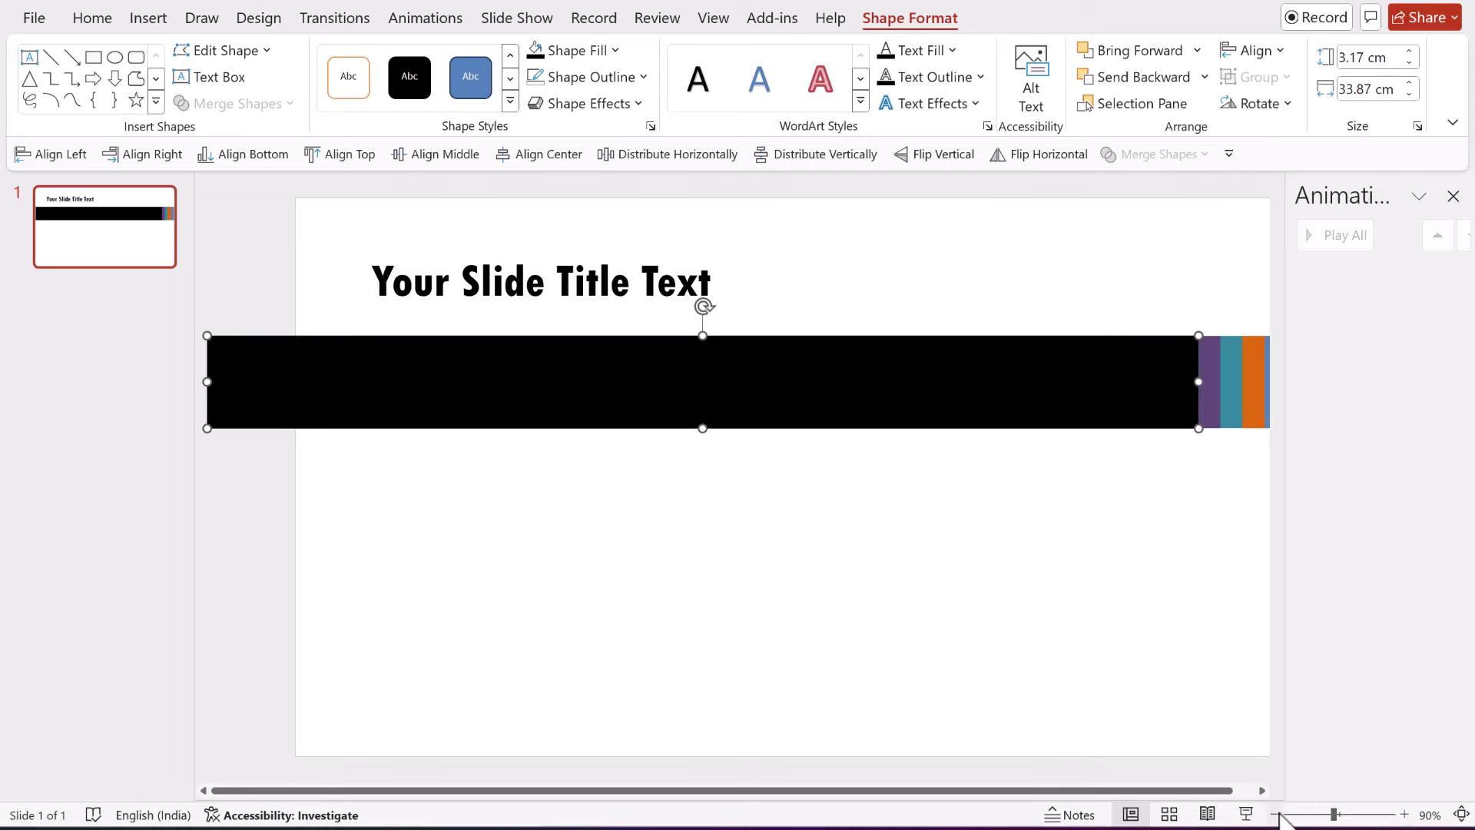
pyautogui.click(1275, 815)
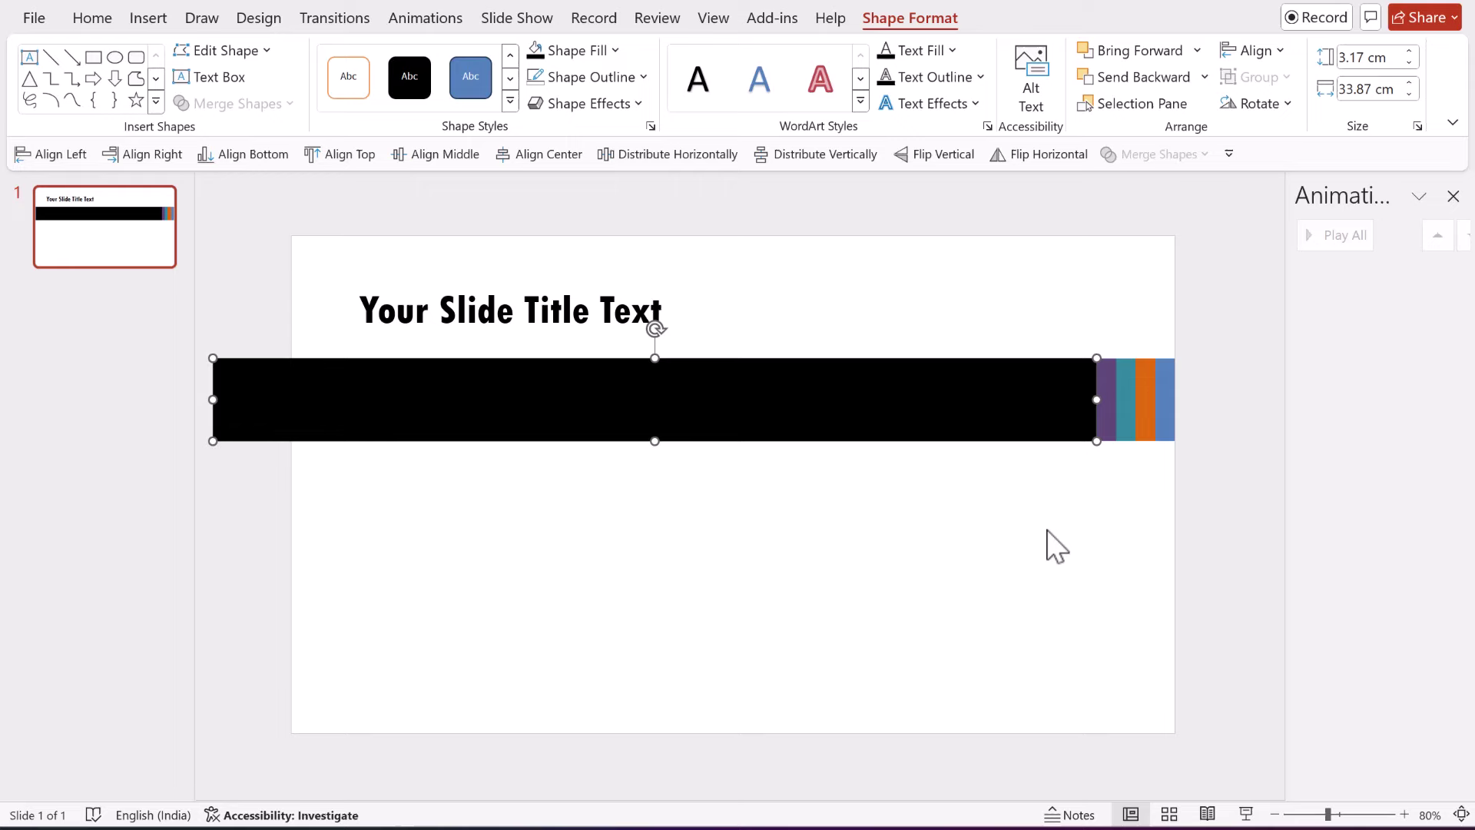
pyautogui.moveTo(1242, 496); pyautogui.dragTo(61, 346)
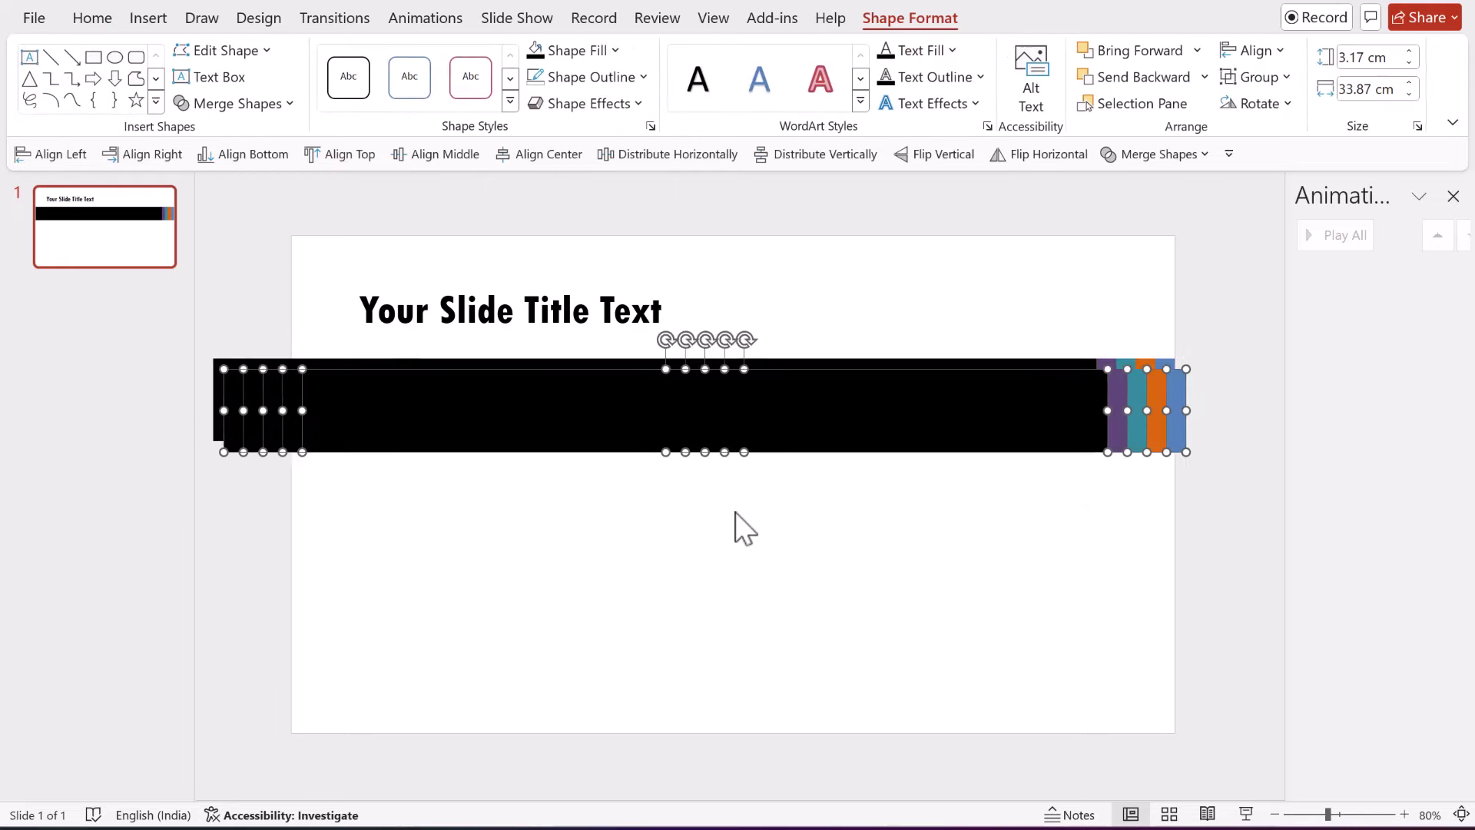
pyautogui.moveTo(915, 413); pyautogui.dragTo(904, 569)
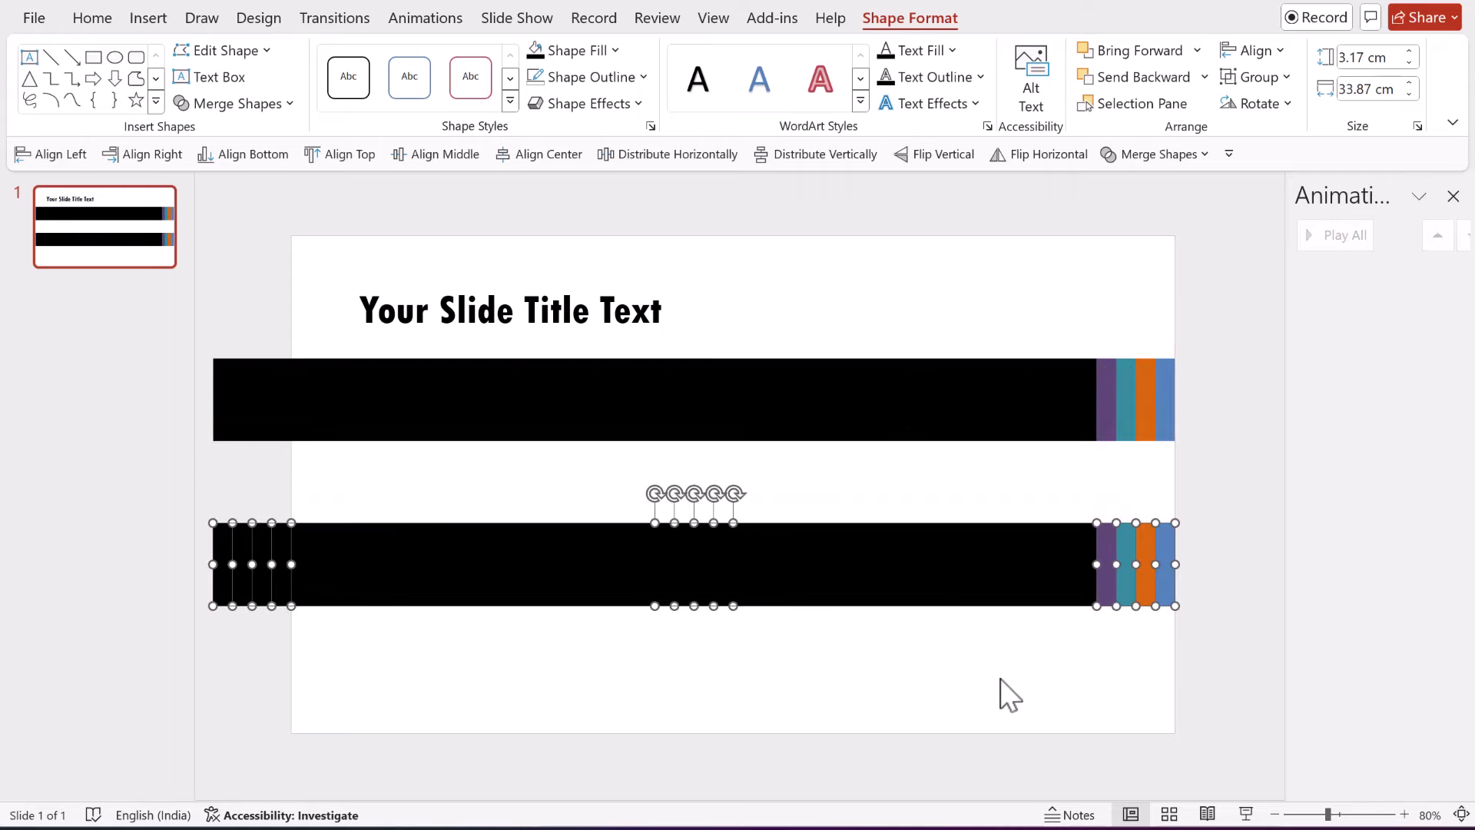
# Step: Move the lower set's blue bar right until it starts at the black bar's right edge, and distribute the five lower bars horizontally
pyautogui.click(1274, 815)
pyautogui.click(1274, 815)
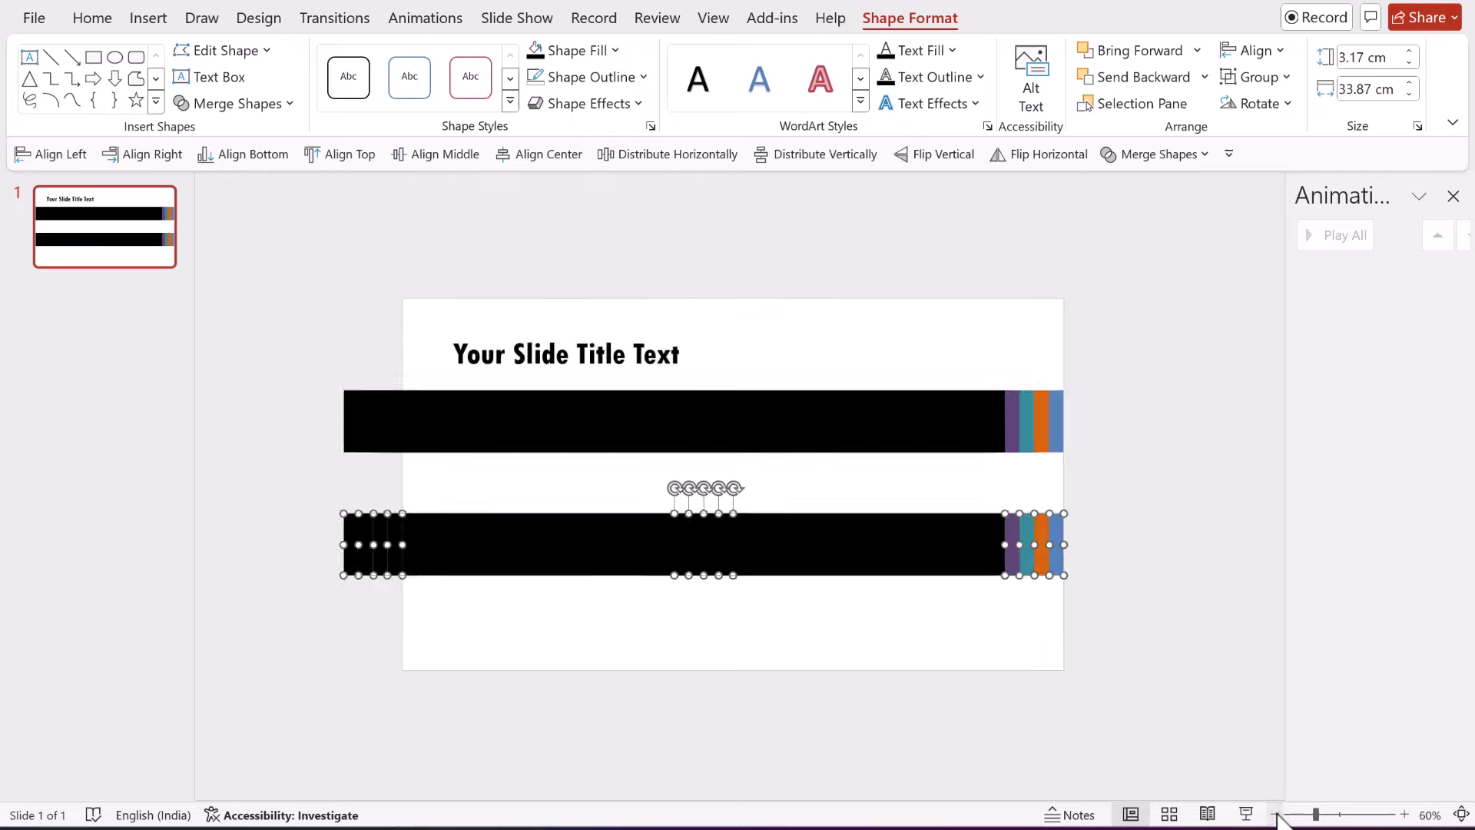
pyautogui.click(1275, 815)
pyautogui.click(1275, 815)
pyautogui.click(1275, 814)
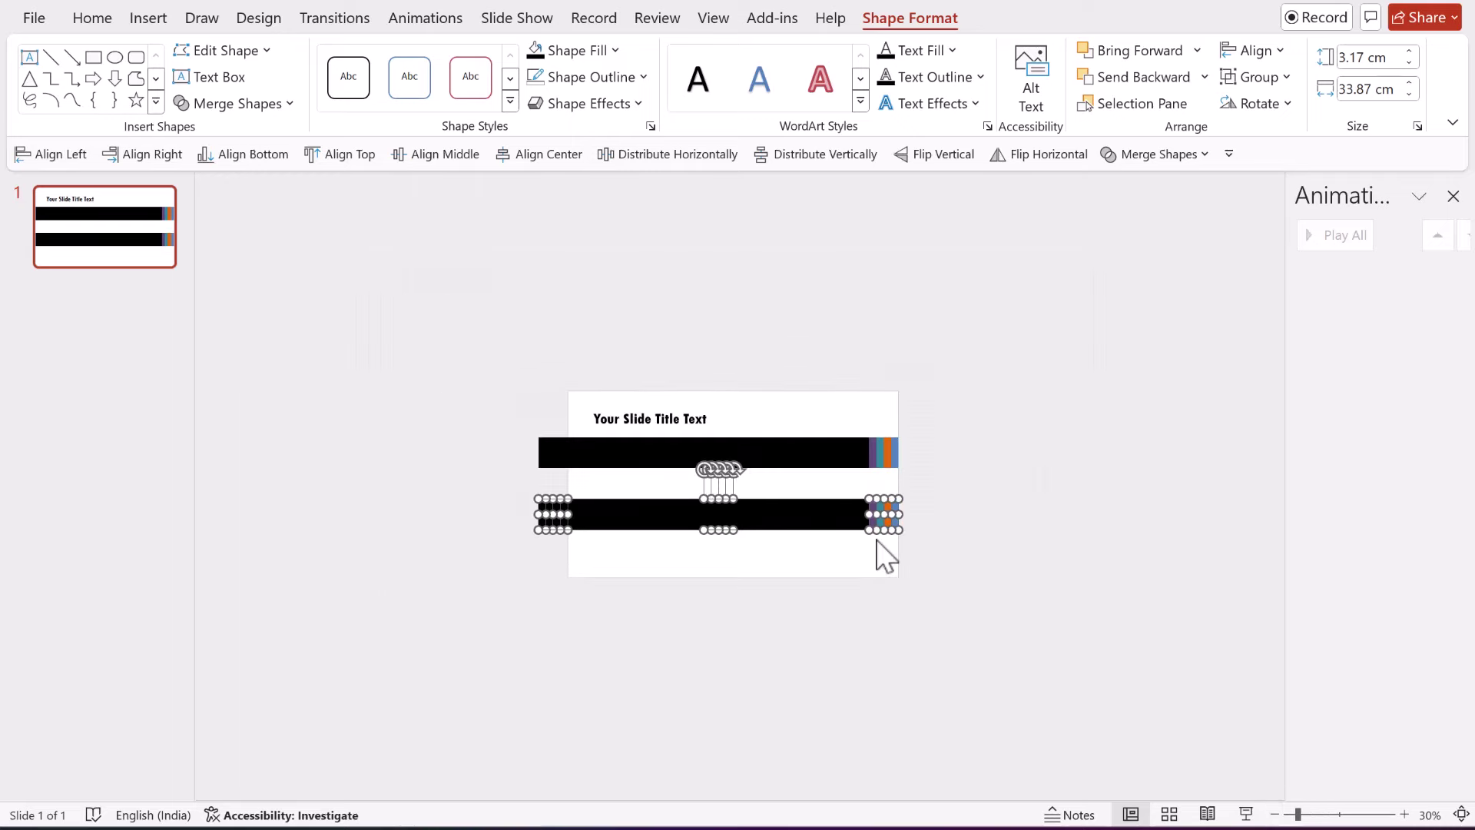
pyautogui.click(1405, 814)
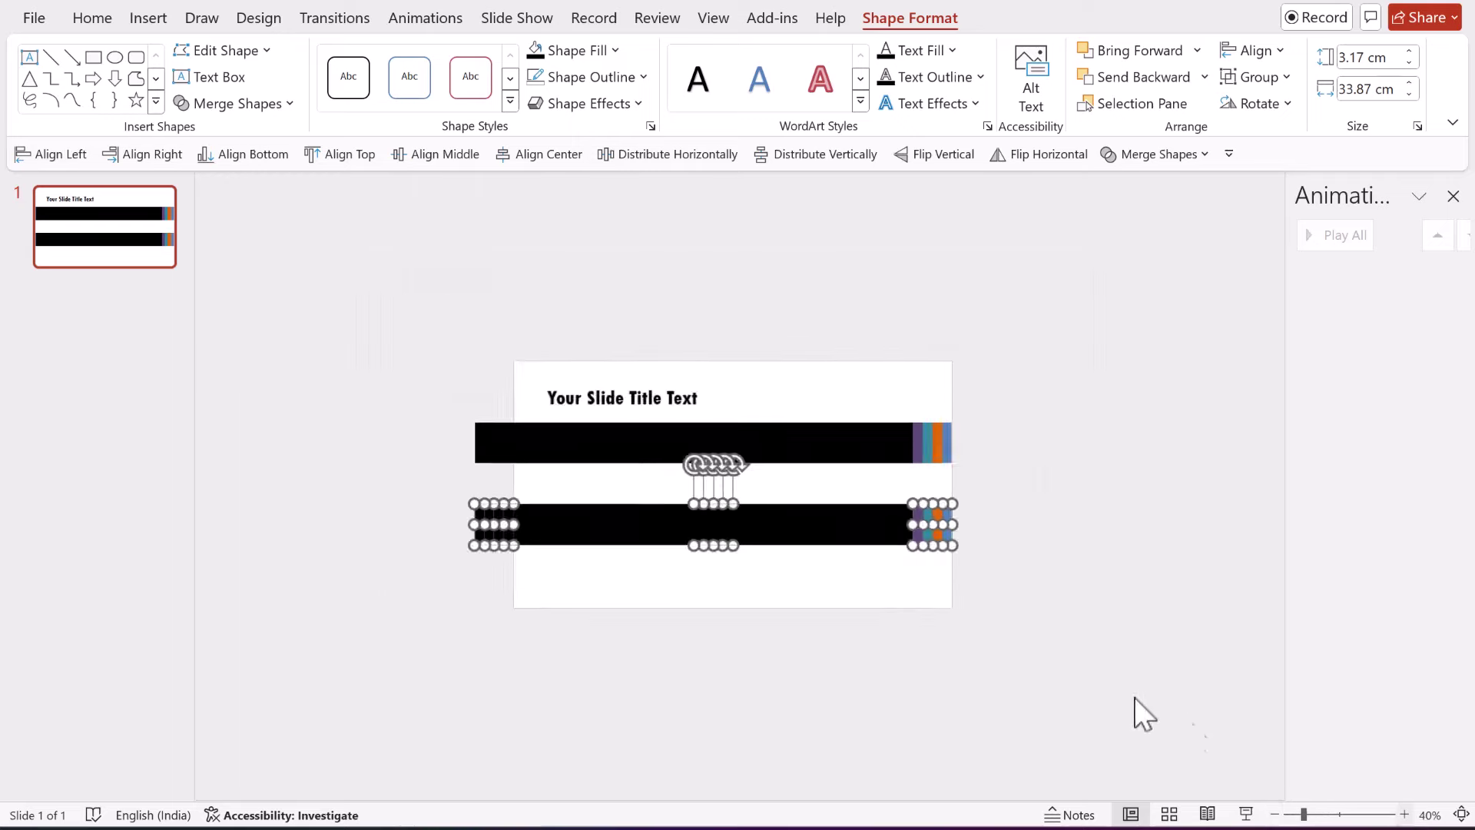
pyautogui.click(833, 668)
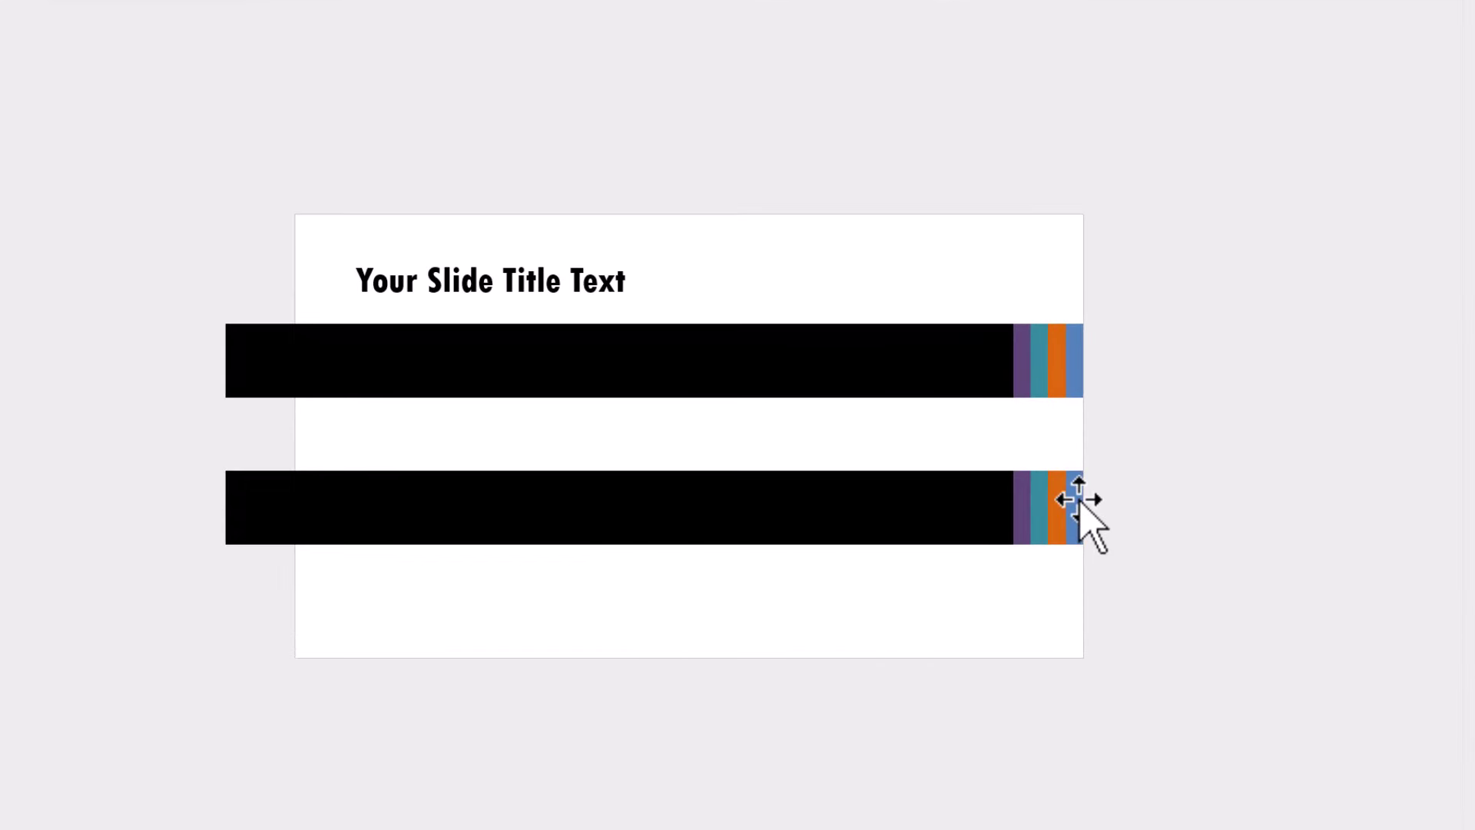
pyautogui.moveTo(1080, 500); pyautogui.dragTo(1472, 494)
pyautogui.press('Escape')
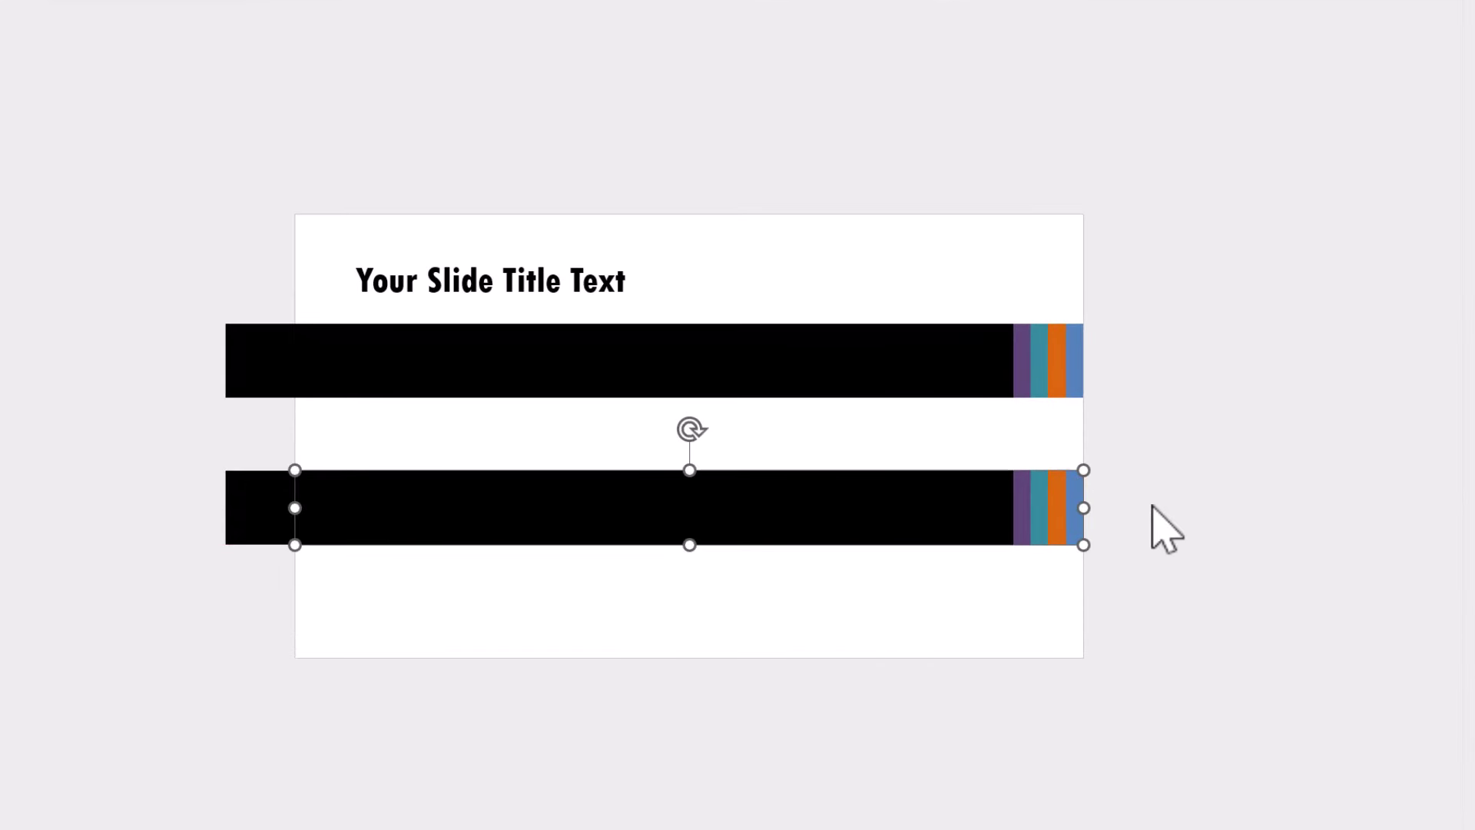
pyautogui.moveTo(1076, 507); pyautogui.dragTo(1304, 494)
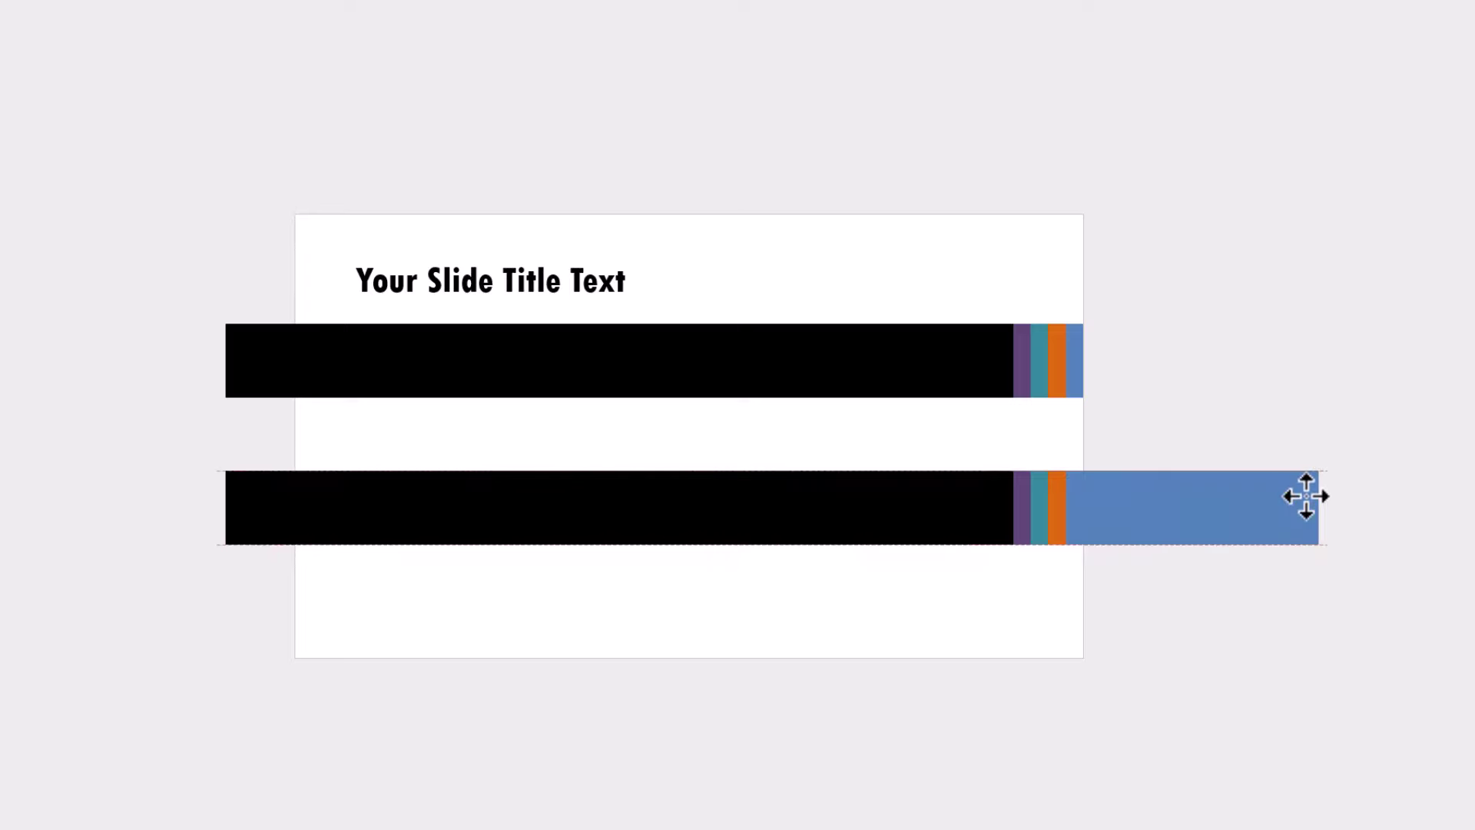
pyautogui.moveTo(1153, 521); pyautogui.dragTo(1065, 505)
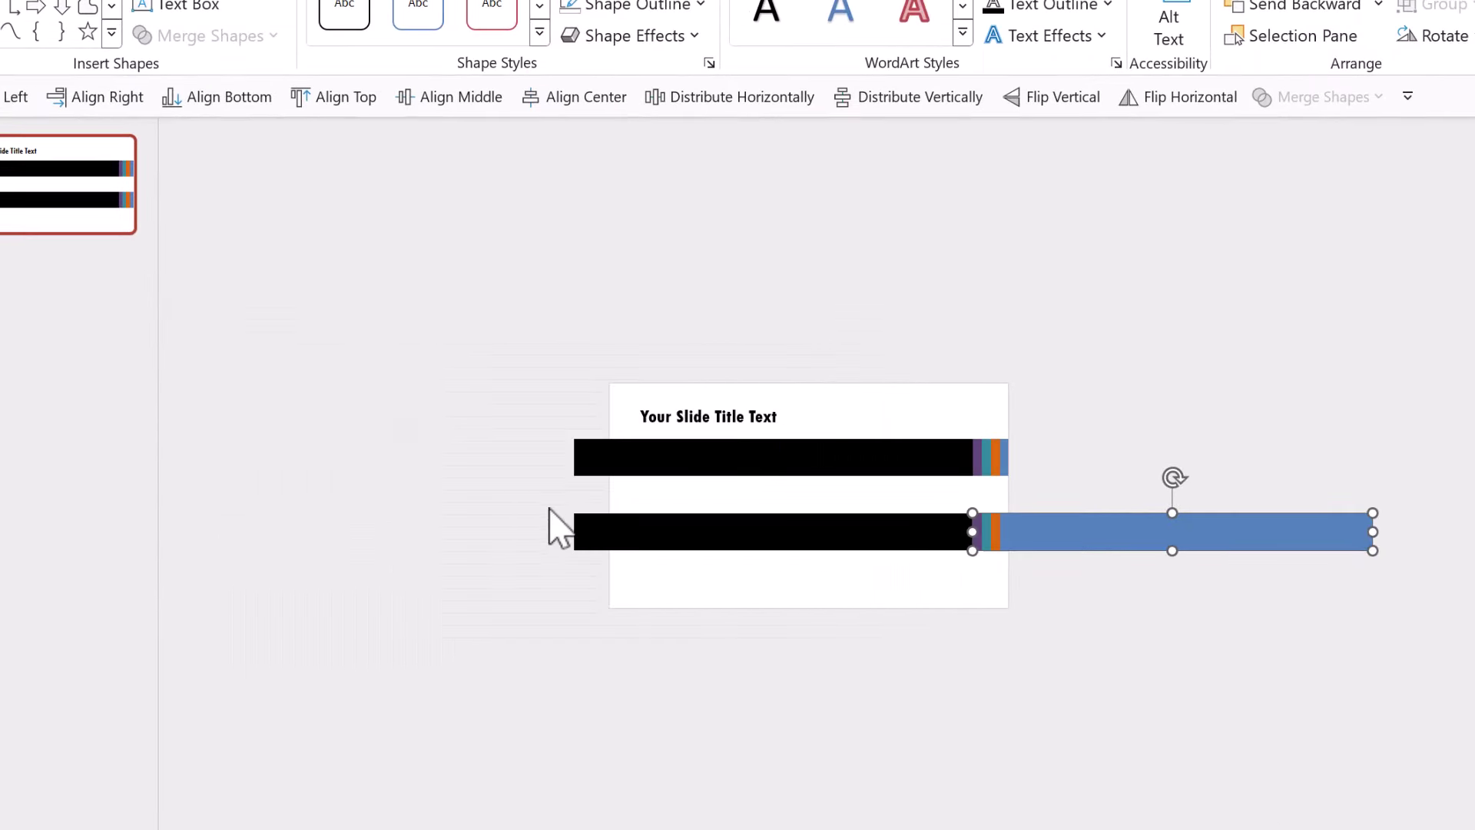
pyautogui.moveTo(507, 501); pyautogui.dragTo(1460, 598)
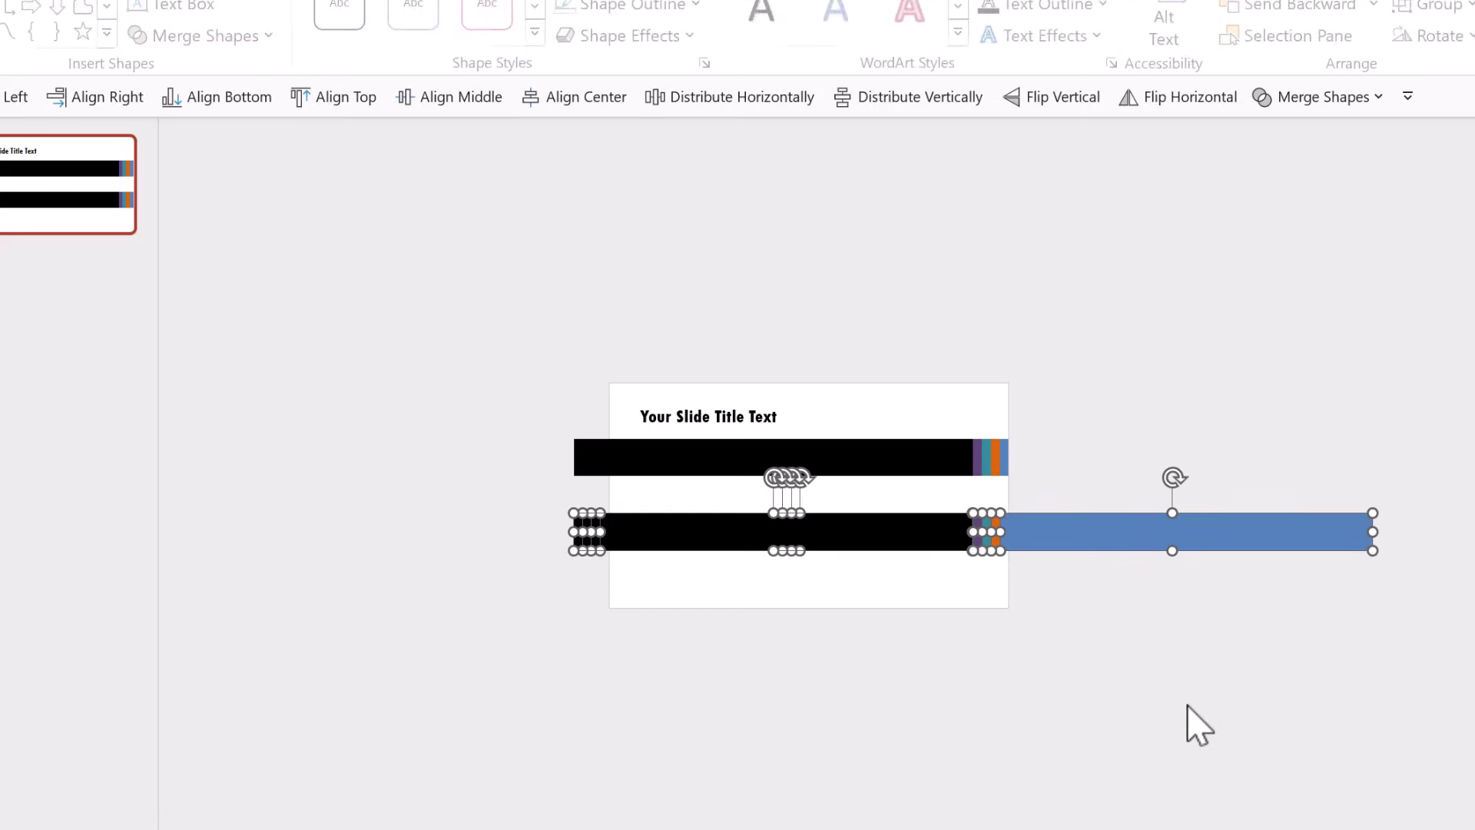
pyautogui.click(723, 96)
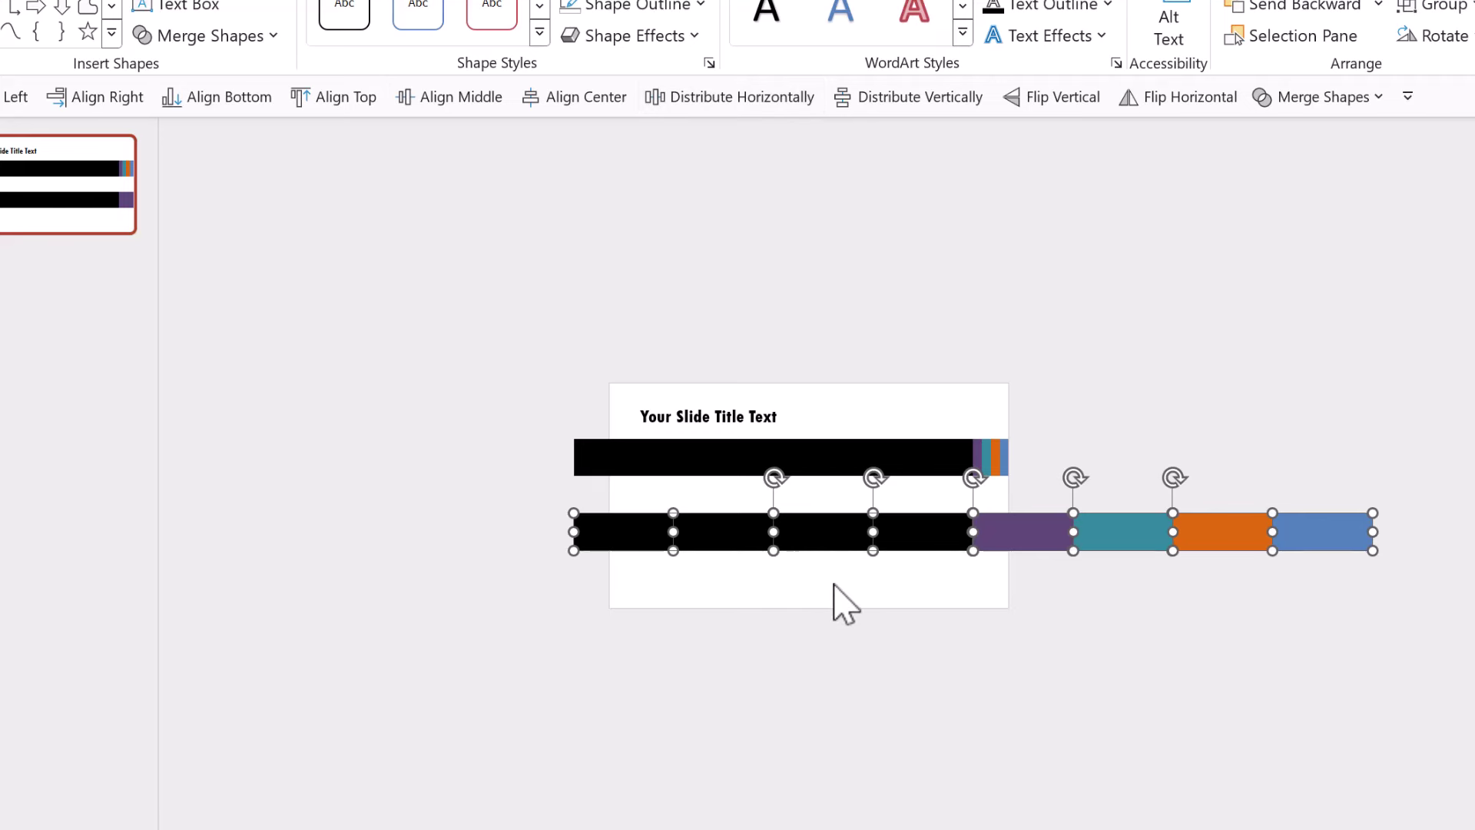
# Step: Set the fill transparency of the five lower bars to 40%
pyautogui.rightClick(1130, 533)
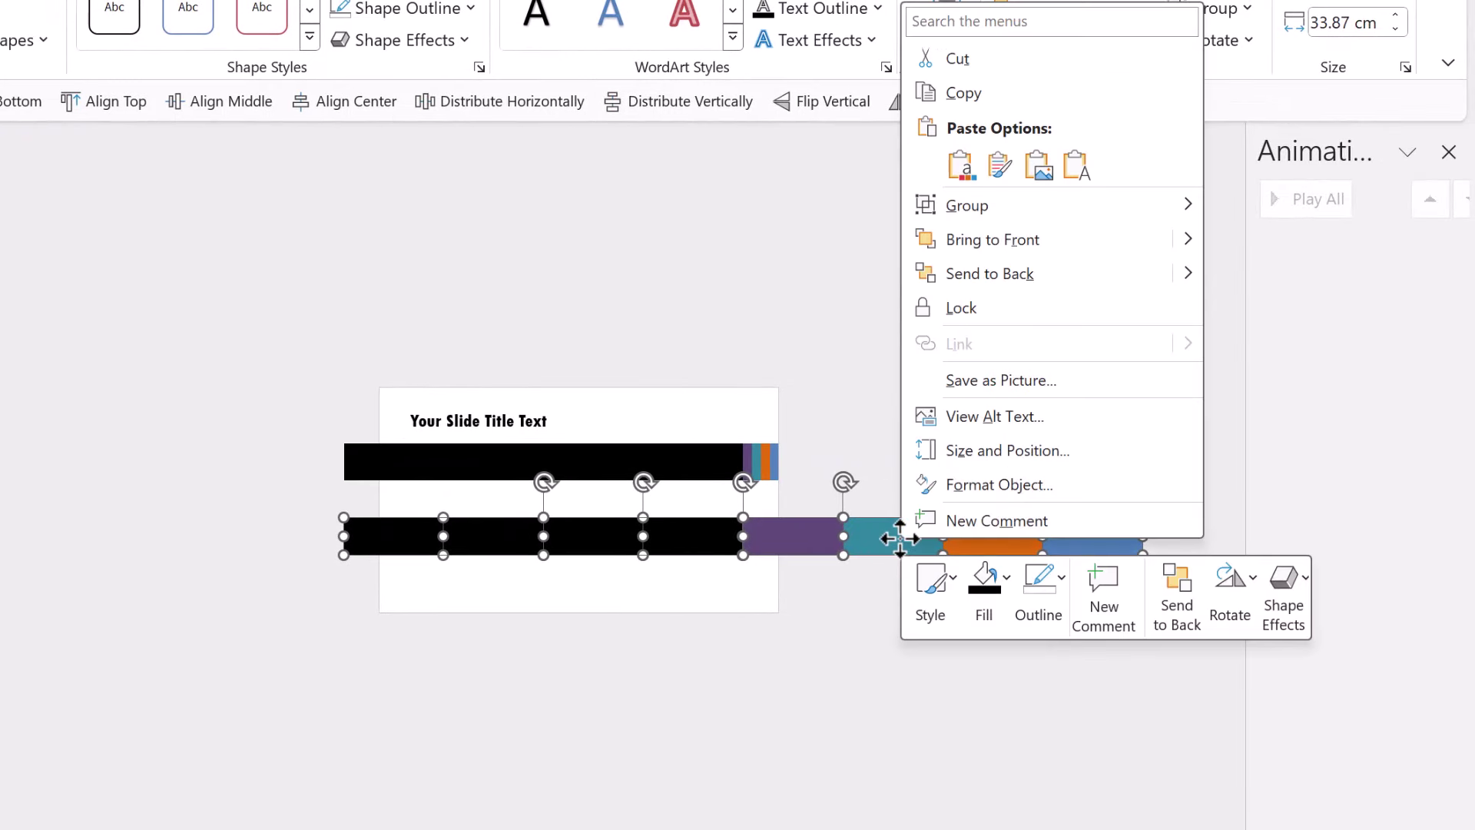
pyautogui.click(1053, 491)
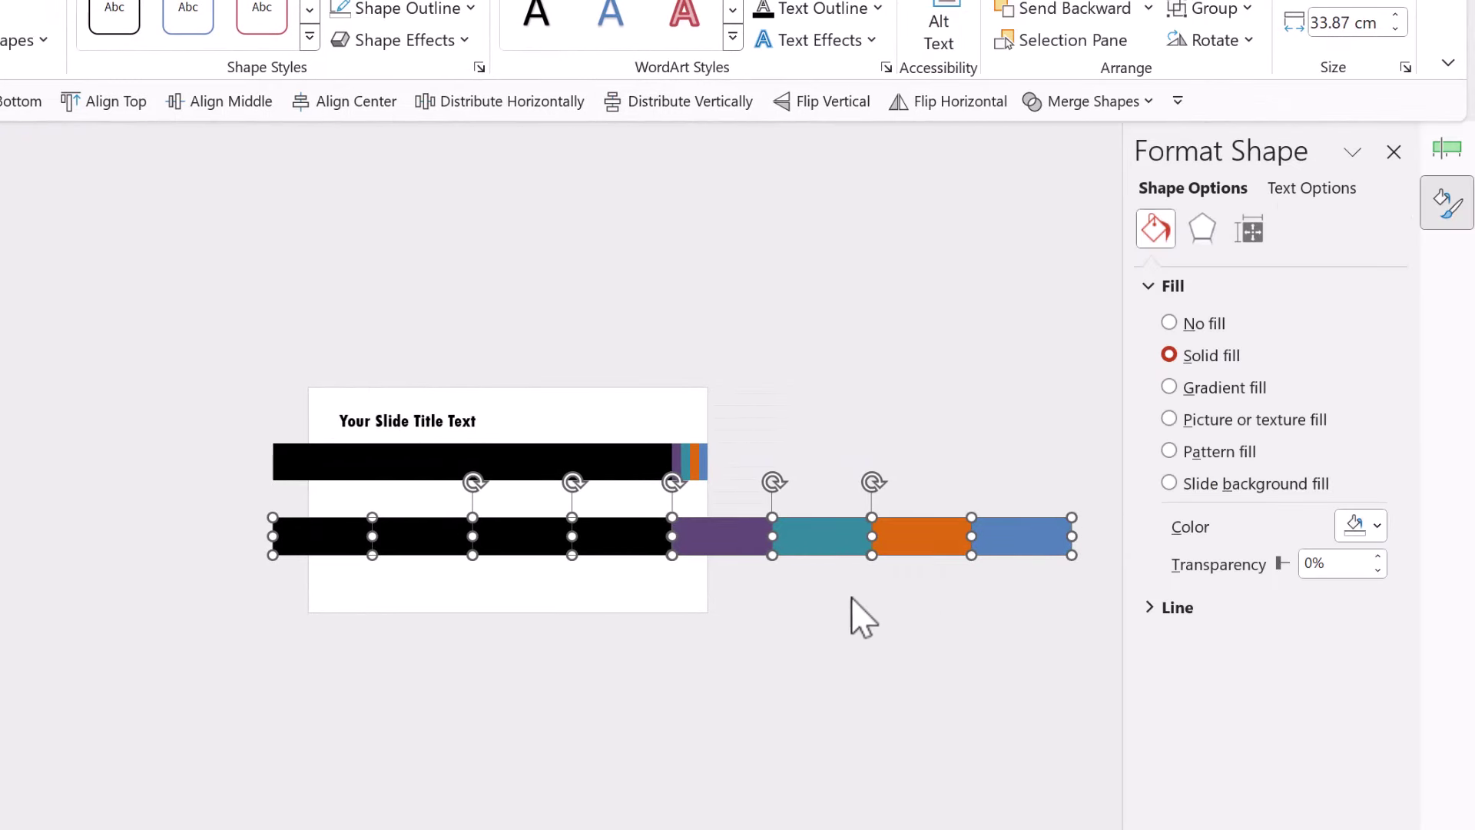
pyautogui.click(1330, 565)
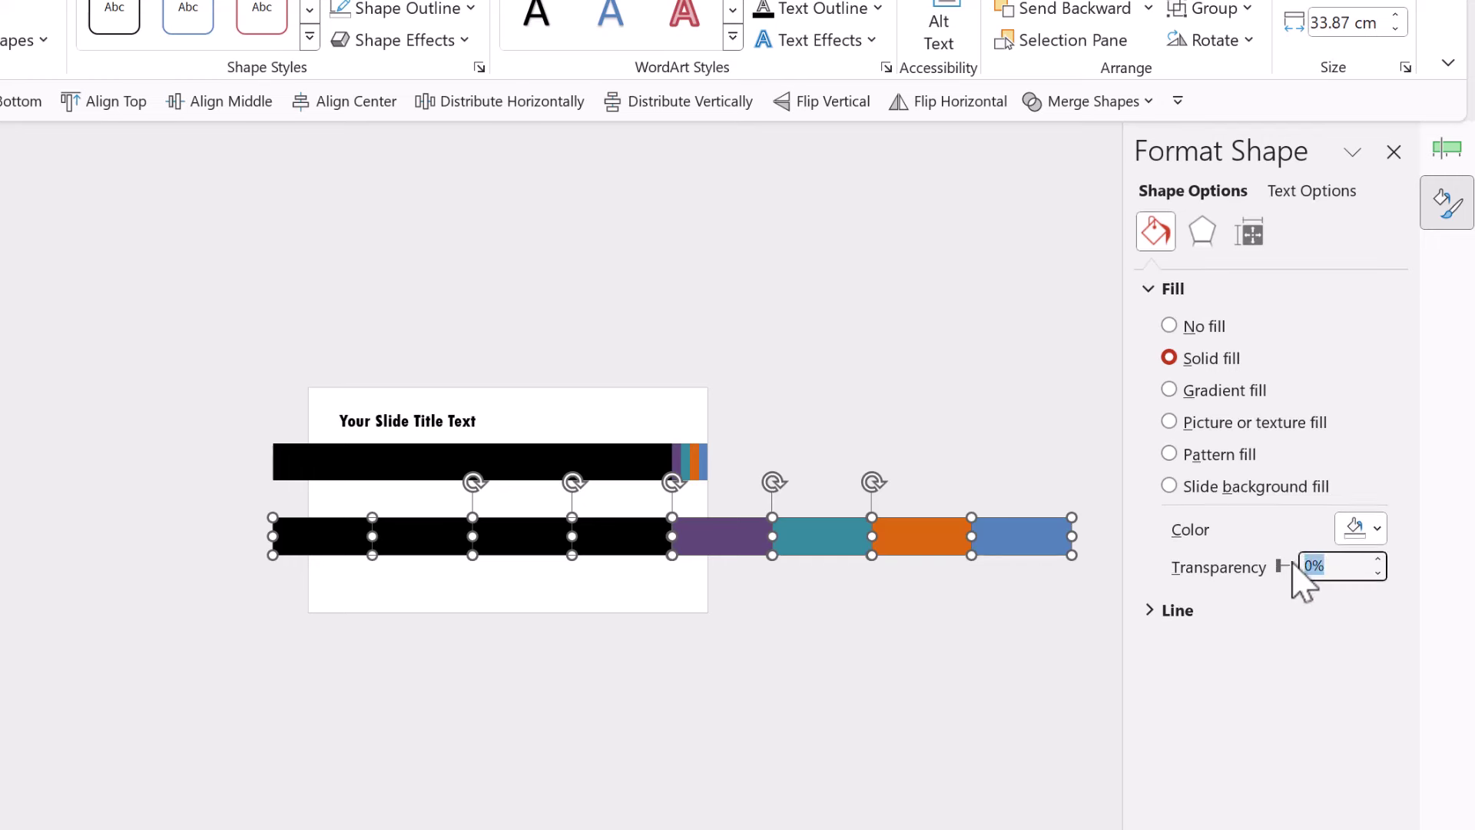
pyautogui.write('40')
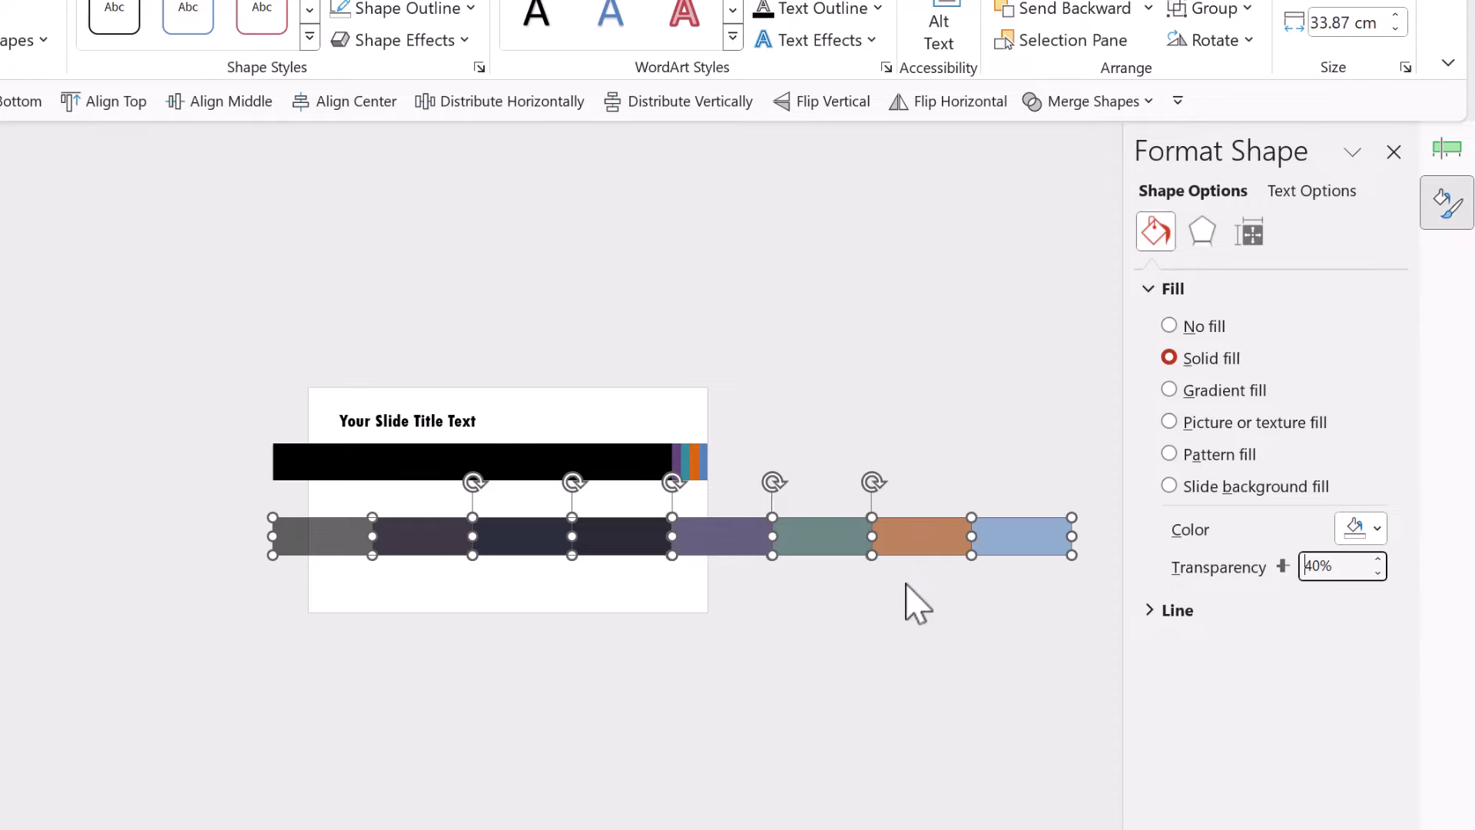
pyautogui.rightClick(833, 549)
pyautogui.click(931, 286)
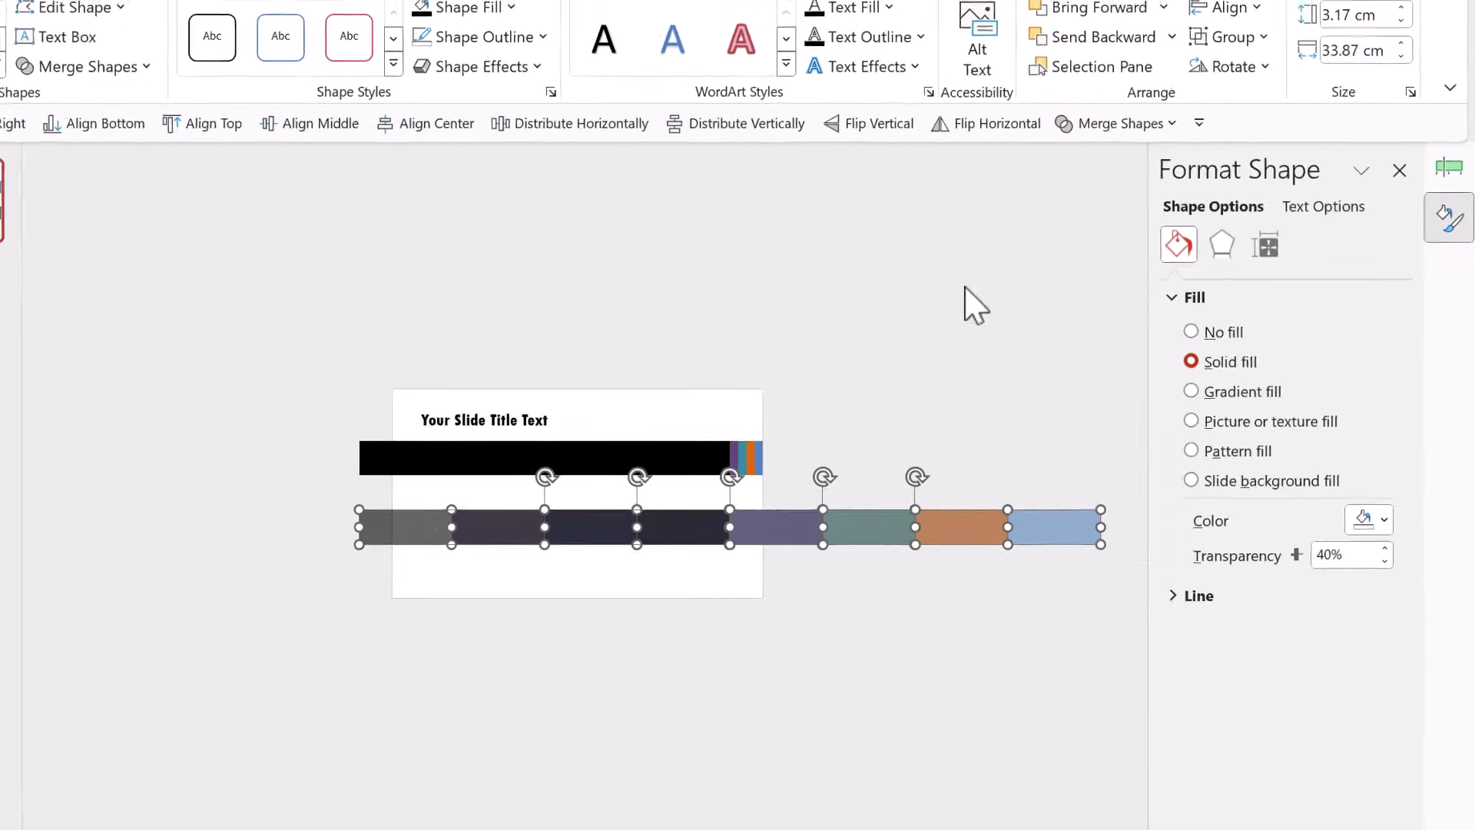
# Step: Apply a Fly In animation from the left with a duration of 1 second to the five lower bars
pyautogui.click(425, 18)
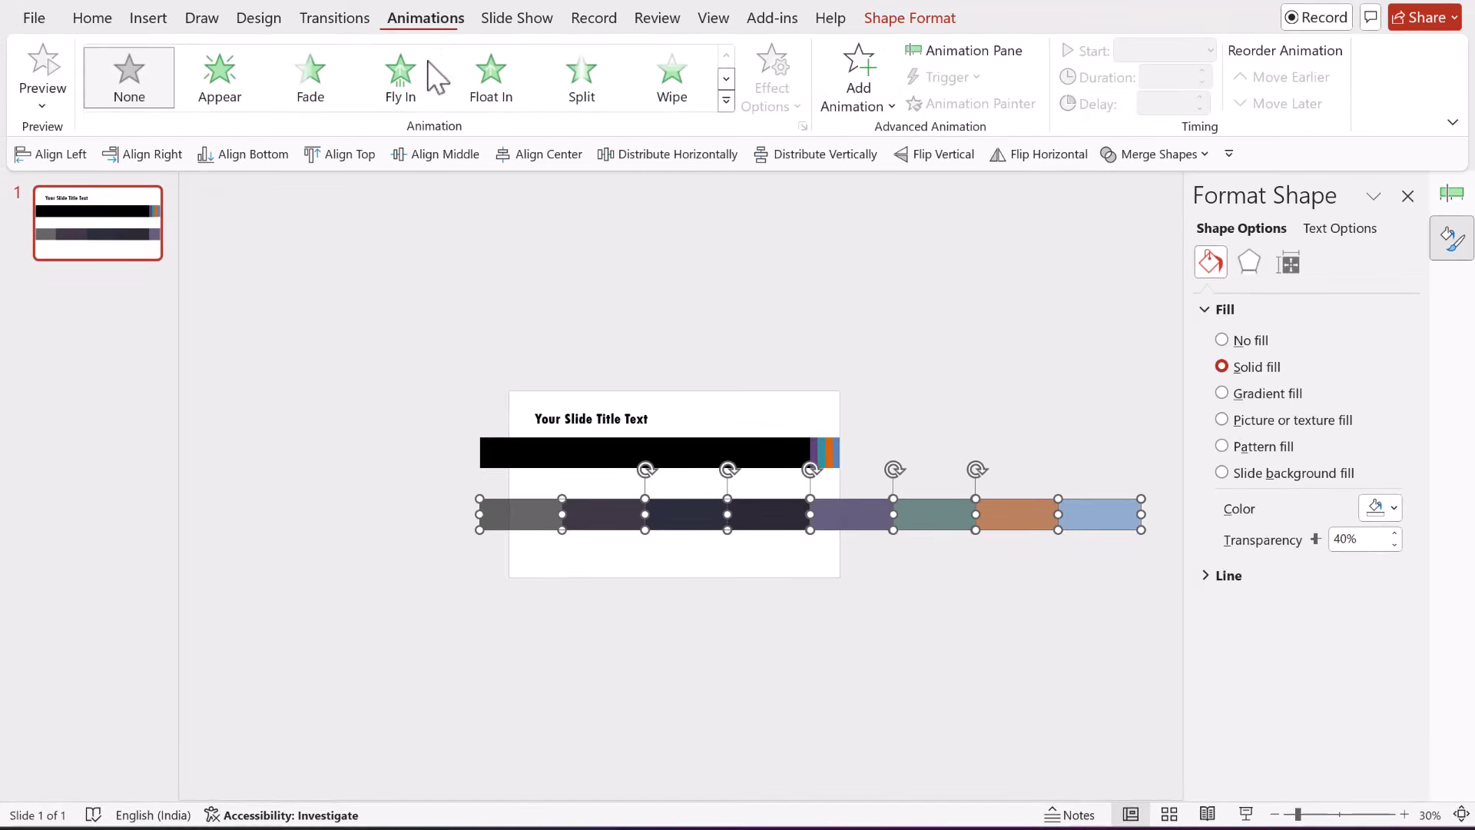
pyautogui.click(404, 91)
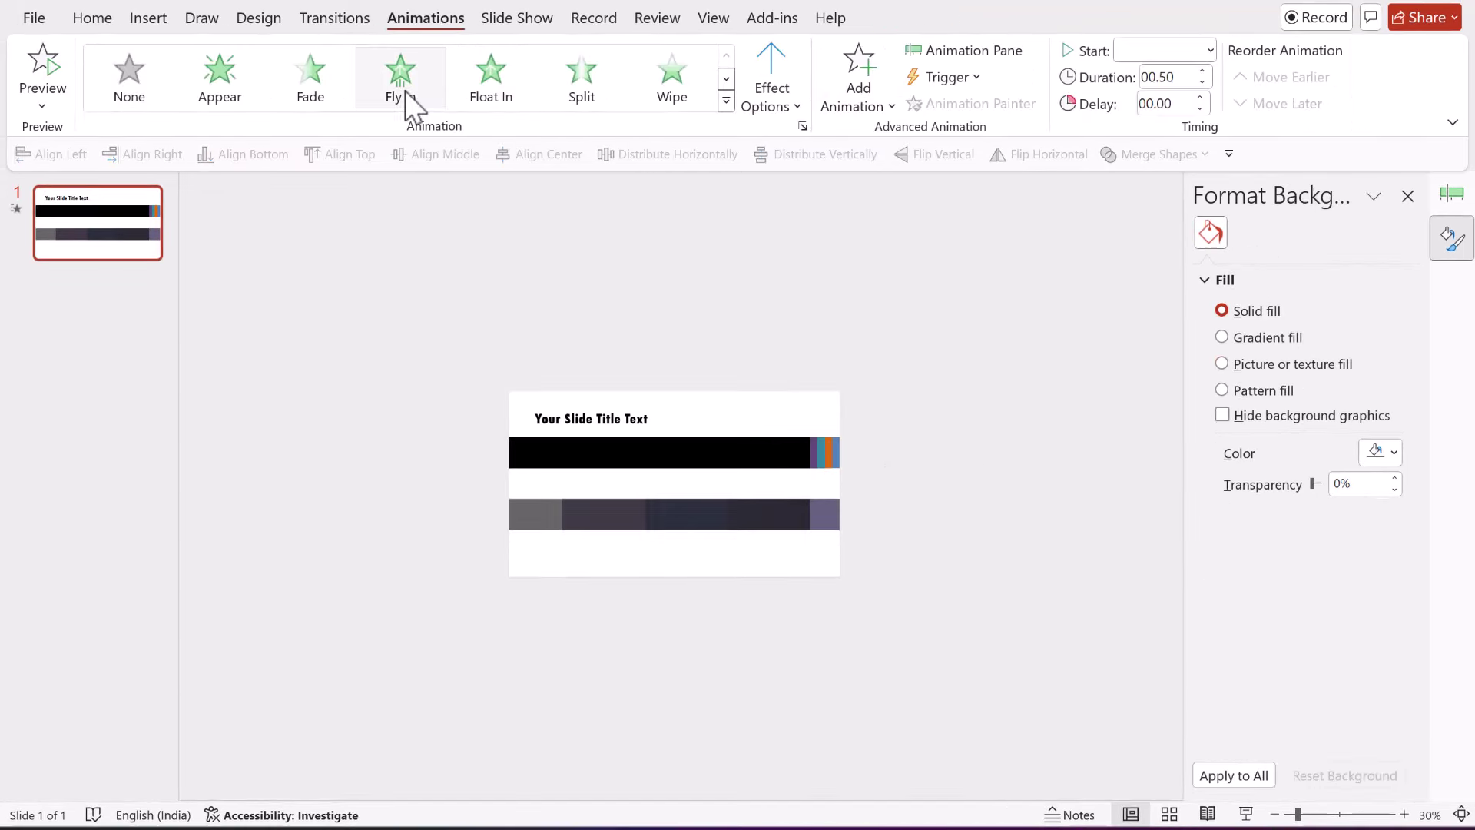
pyautogui.click(784, 96)
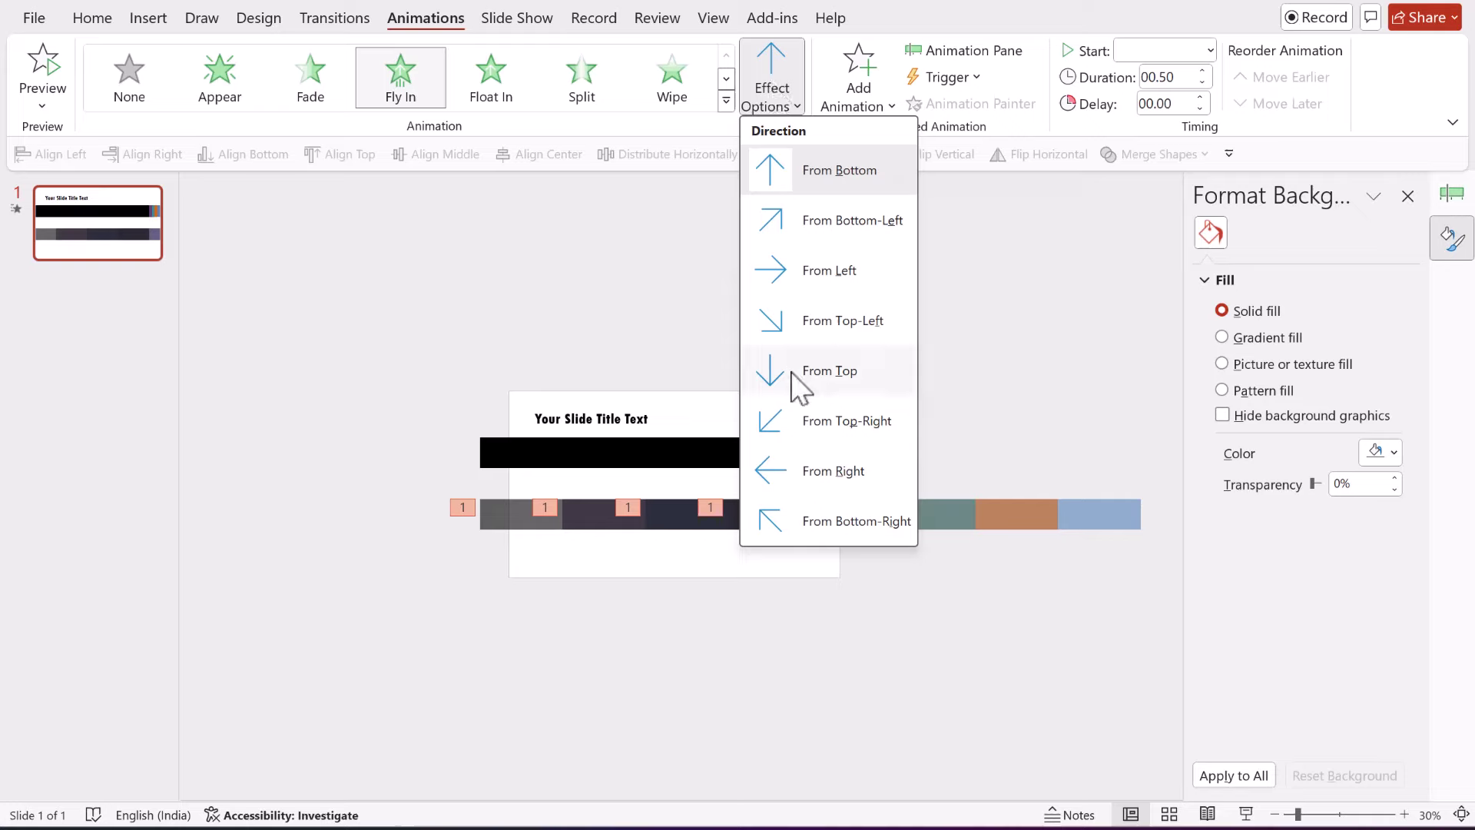
pyautogui.click(819, 269)
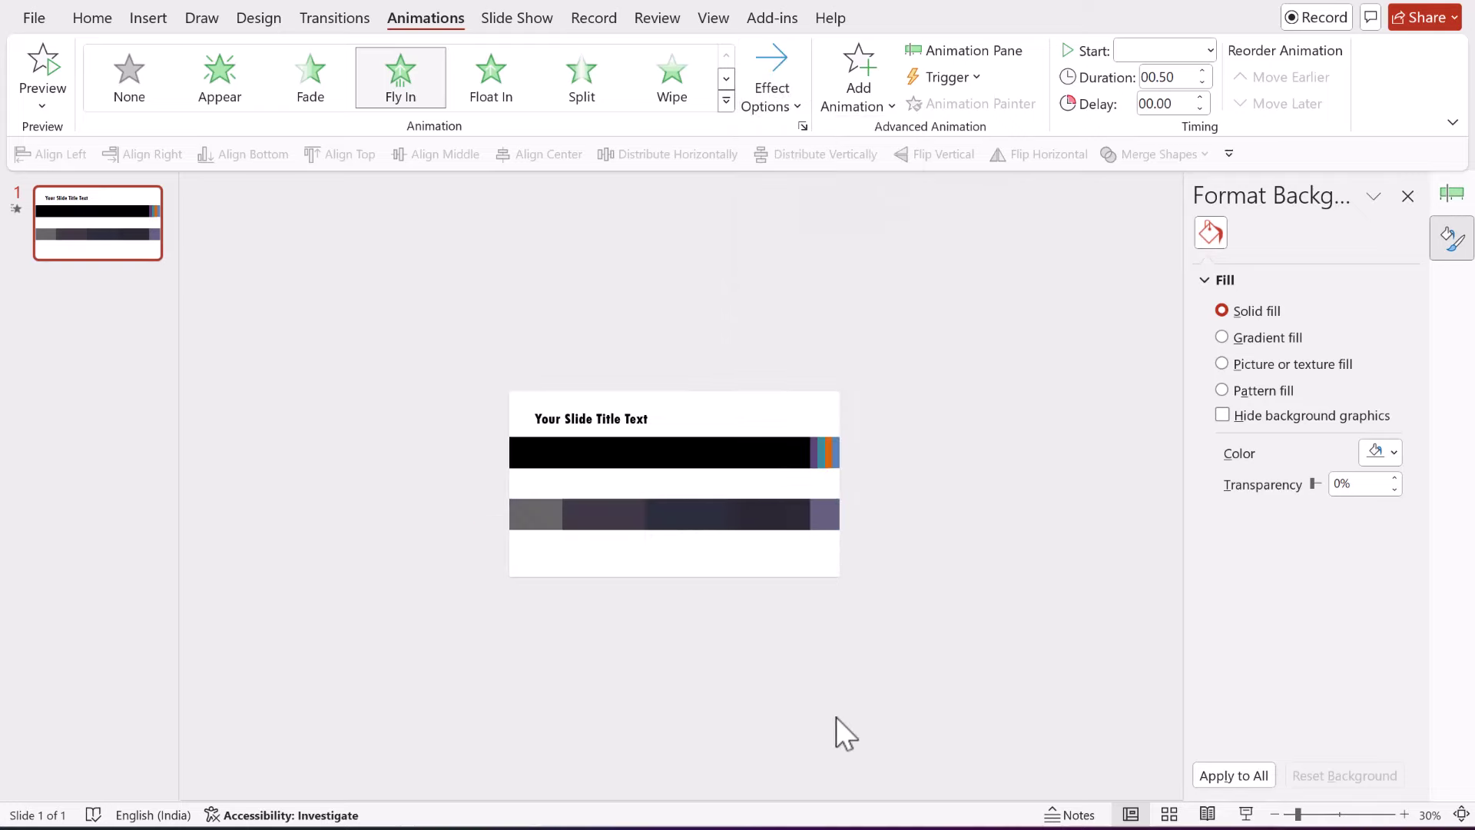
pyautogui.click(1184, 74)
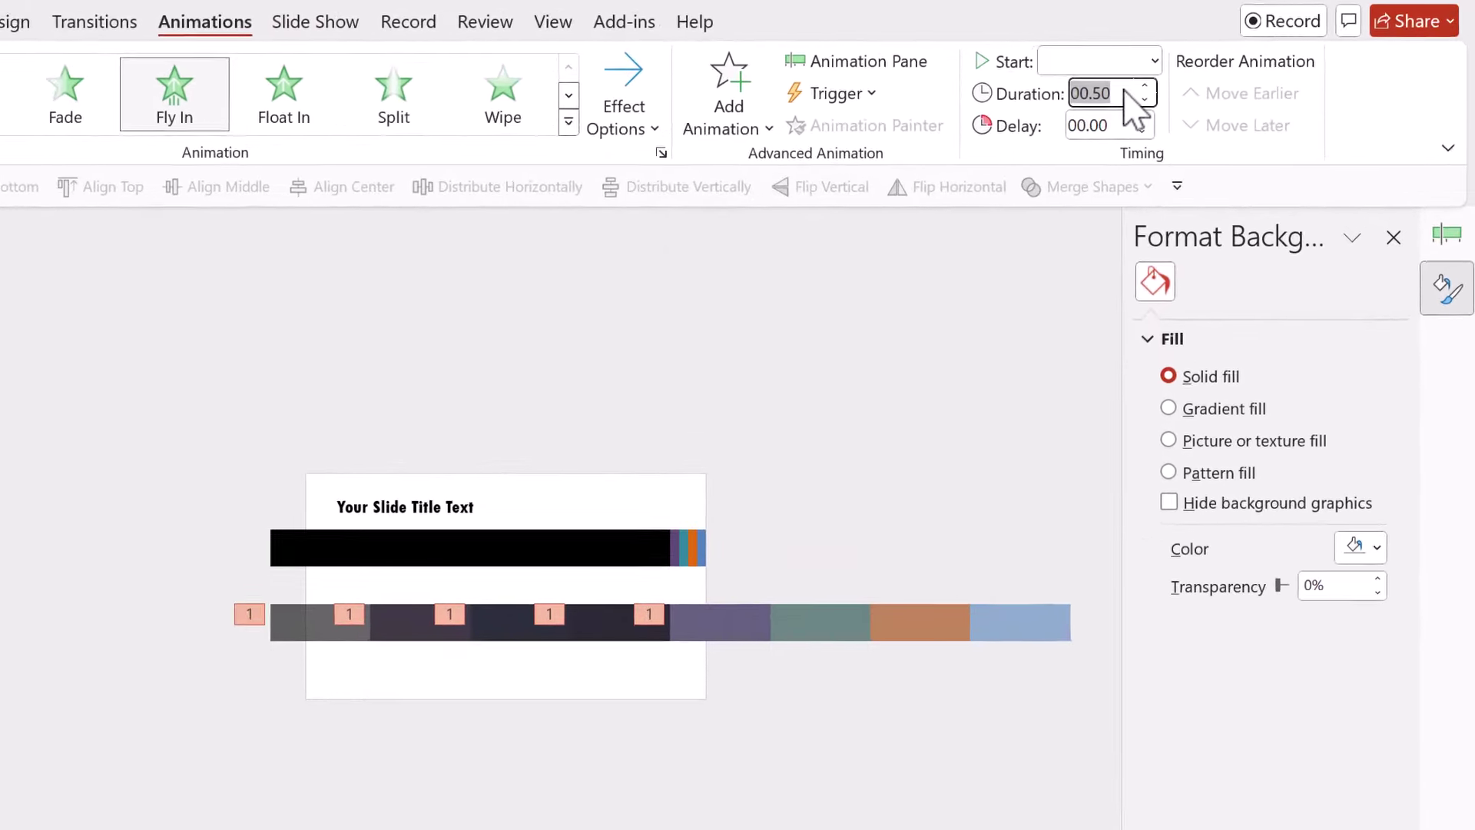
pyautogui.write('1')
pyautogui.press('Return')
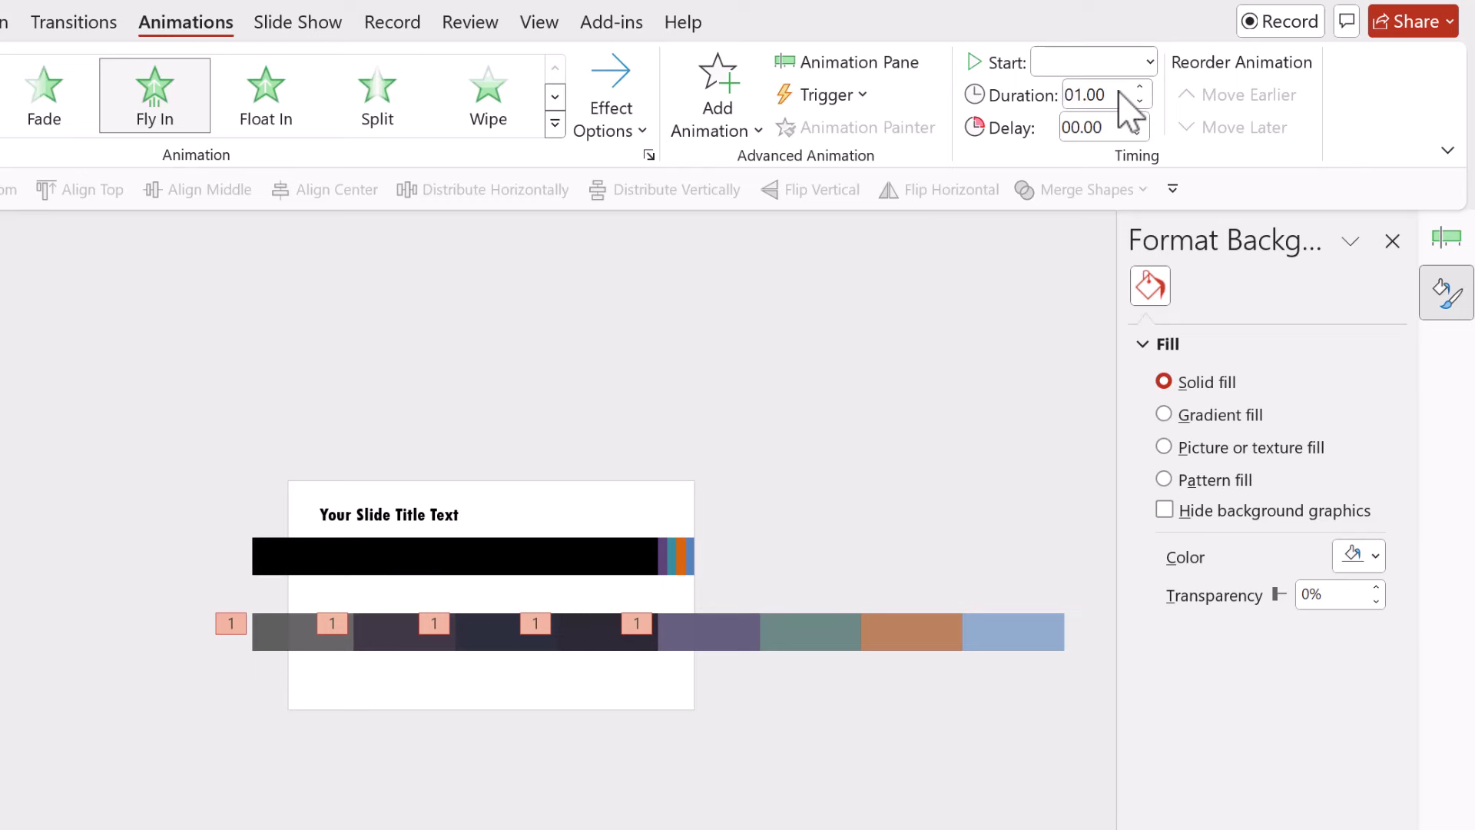
# Step: Show the Animation Pane and group the five stacked bars of the upper set
pyautogui.click(914, 64)
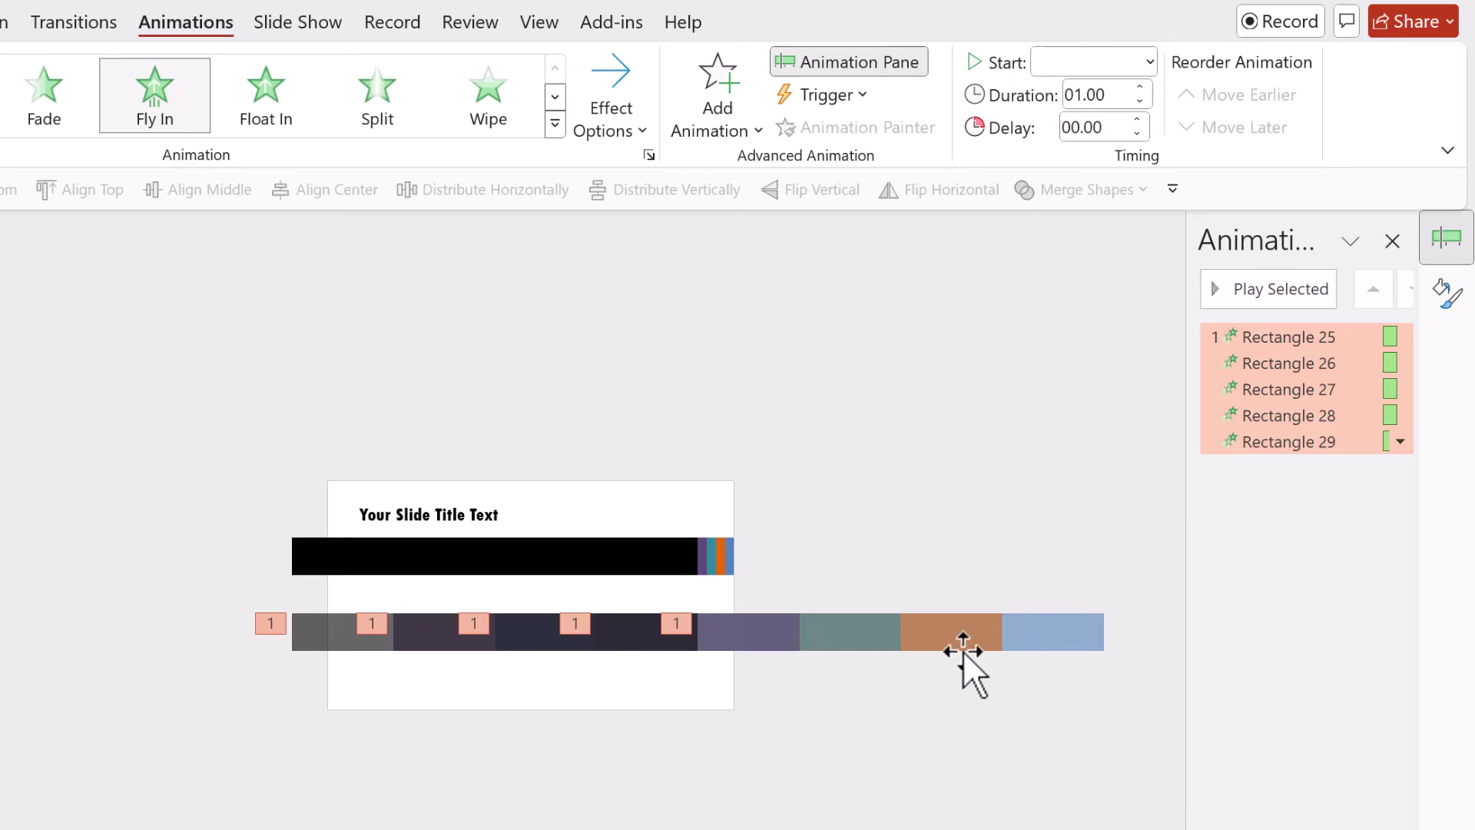
pyautogui.moveTo(868, 585); pyautogui.dragTo(206, 526)
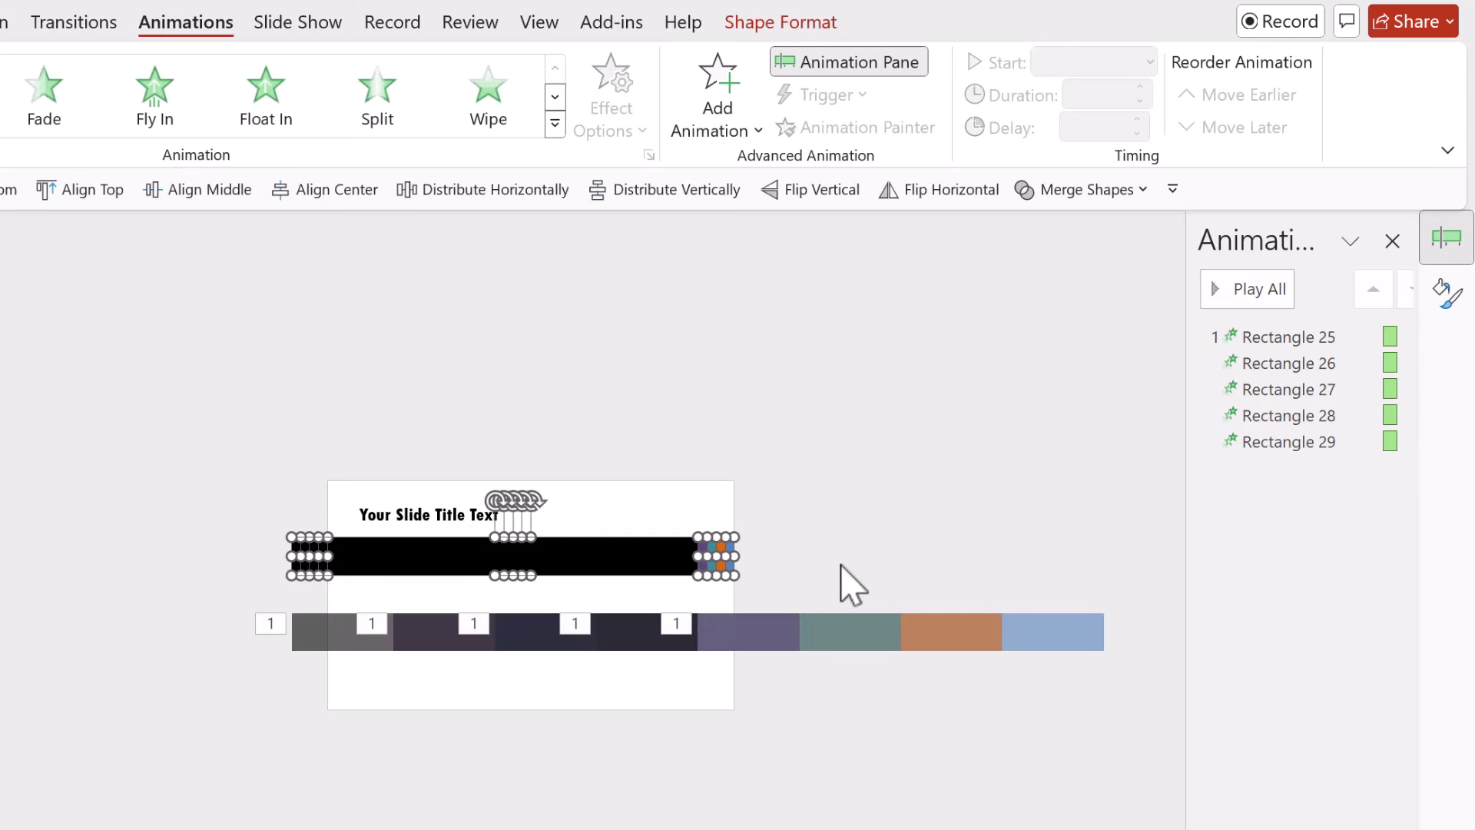
pyautogui.hotkey('ctrl', 'g')
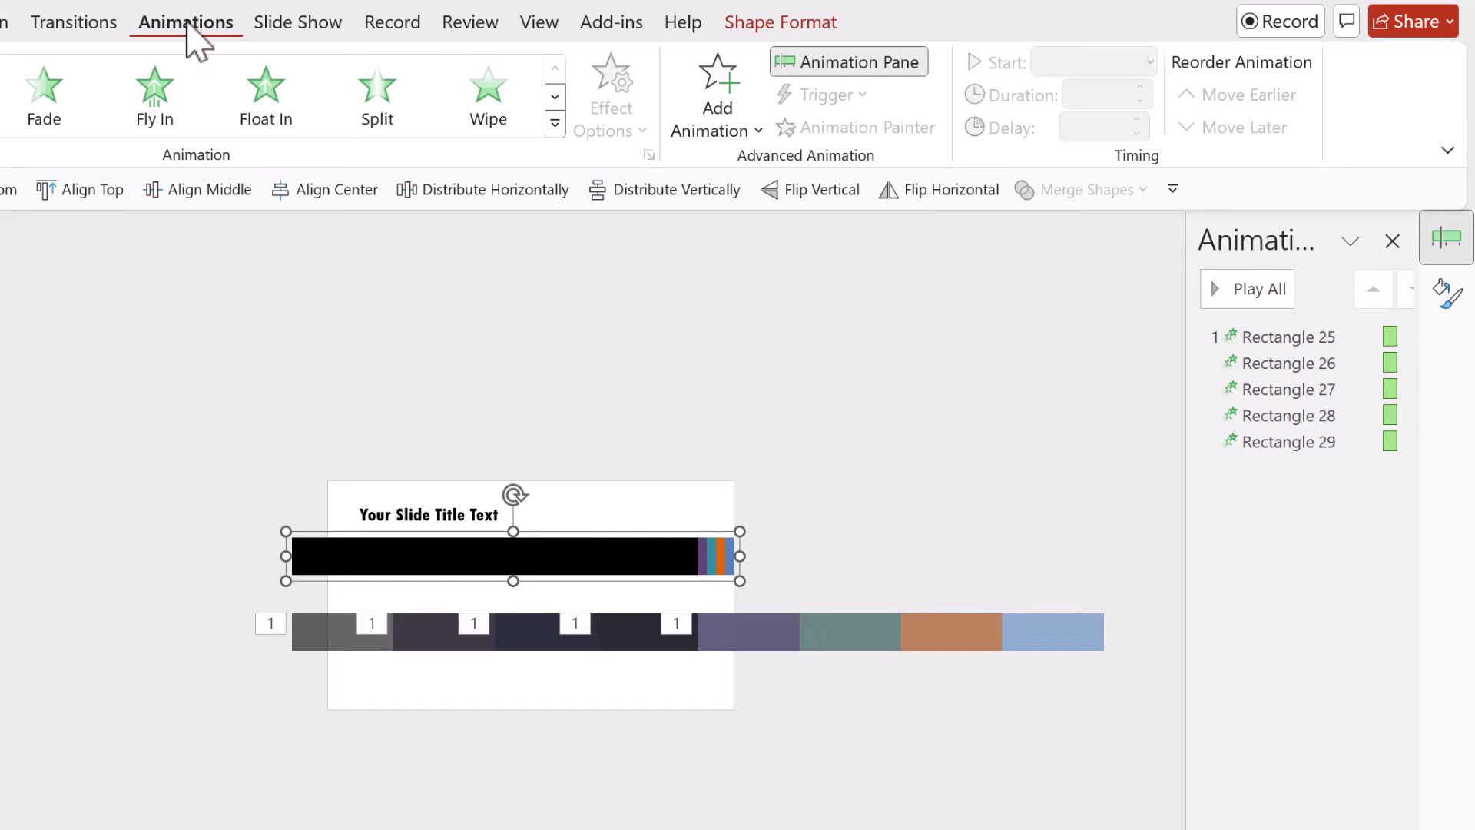
# Step: Give the upper group a Fly In animation from the right that starts After Previous, and widen the Animation Pane
pyautogui.click(158, 107)
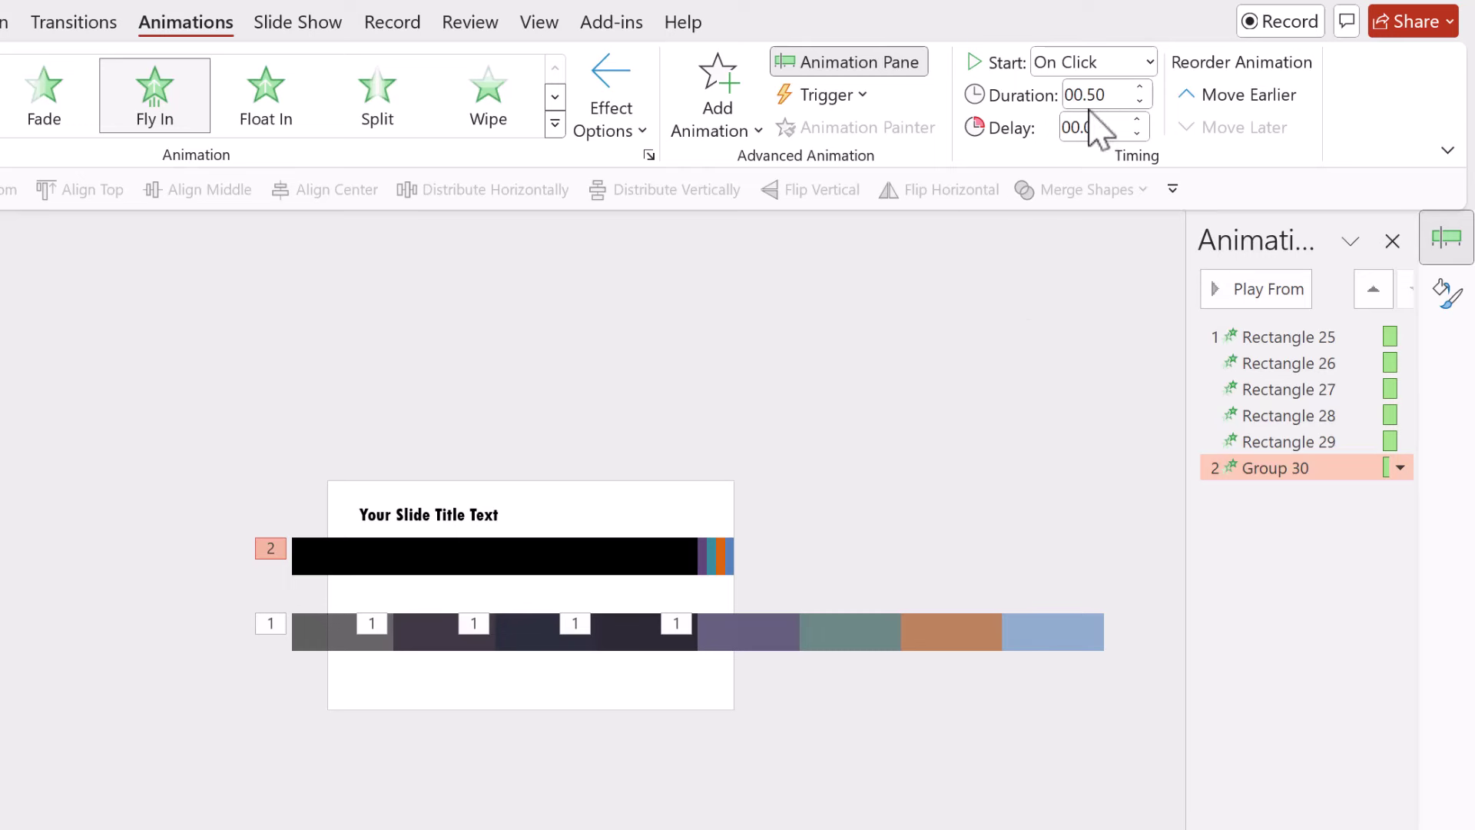
pyautogui.click(1100, 63)
pyautogui.click(1095, 154)
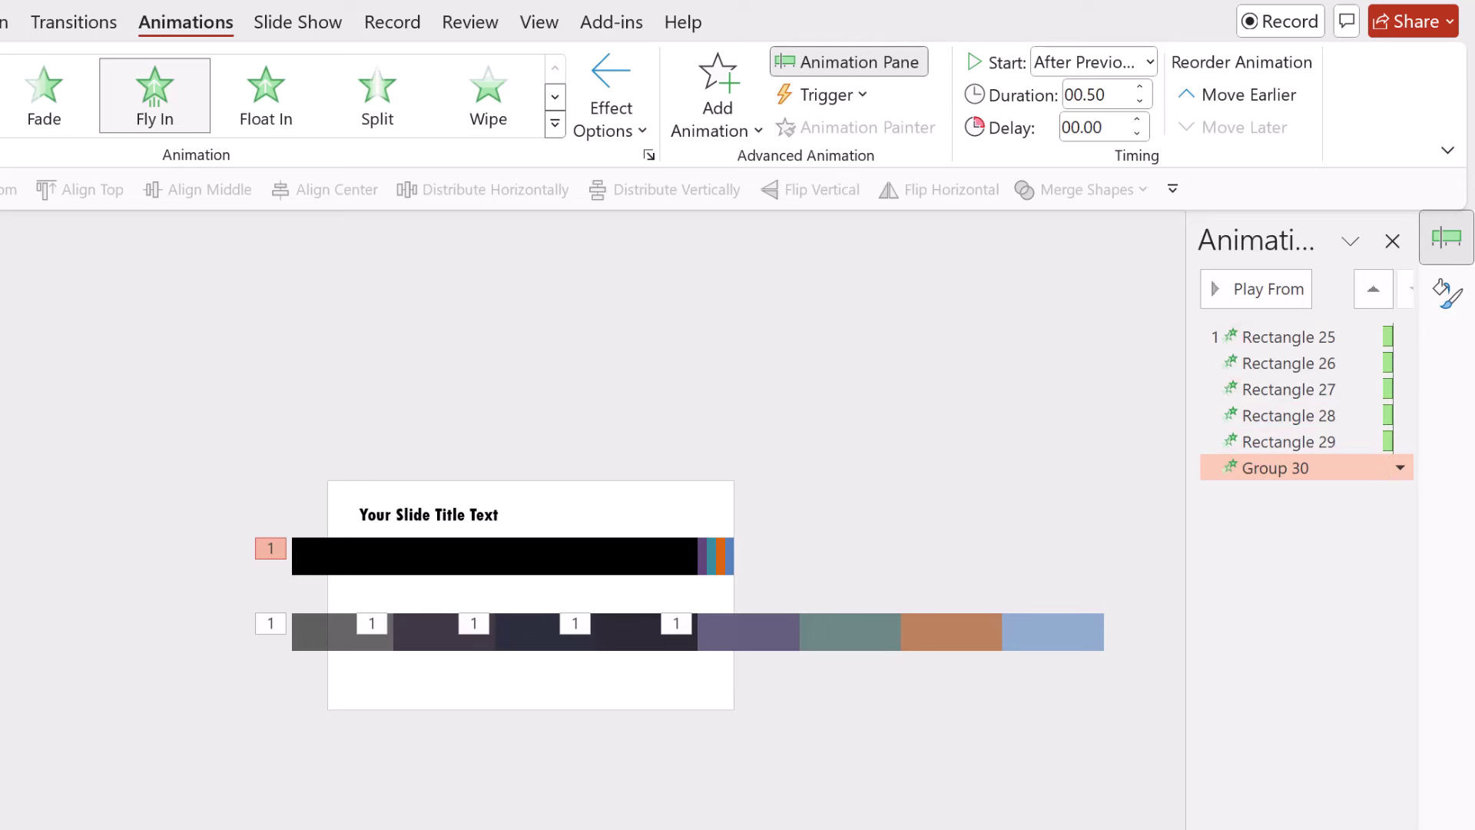
pyautogui.moveTo(1179, 800); pyautogui.dragTo(1096, 767)
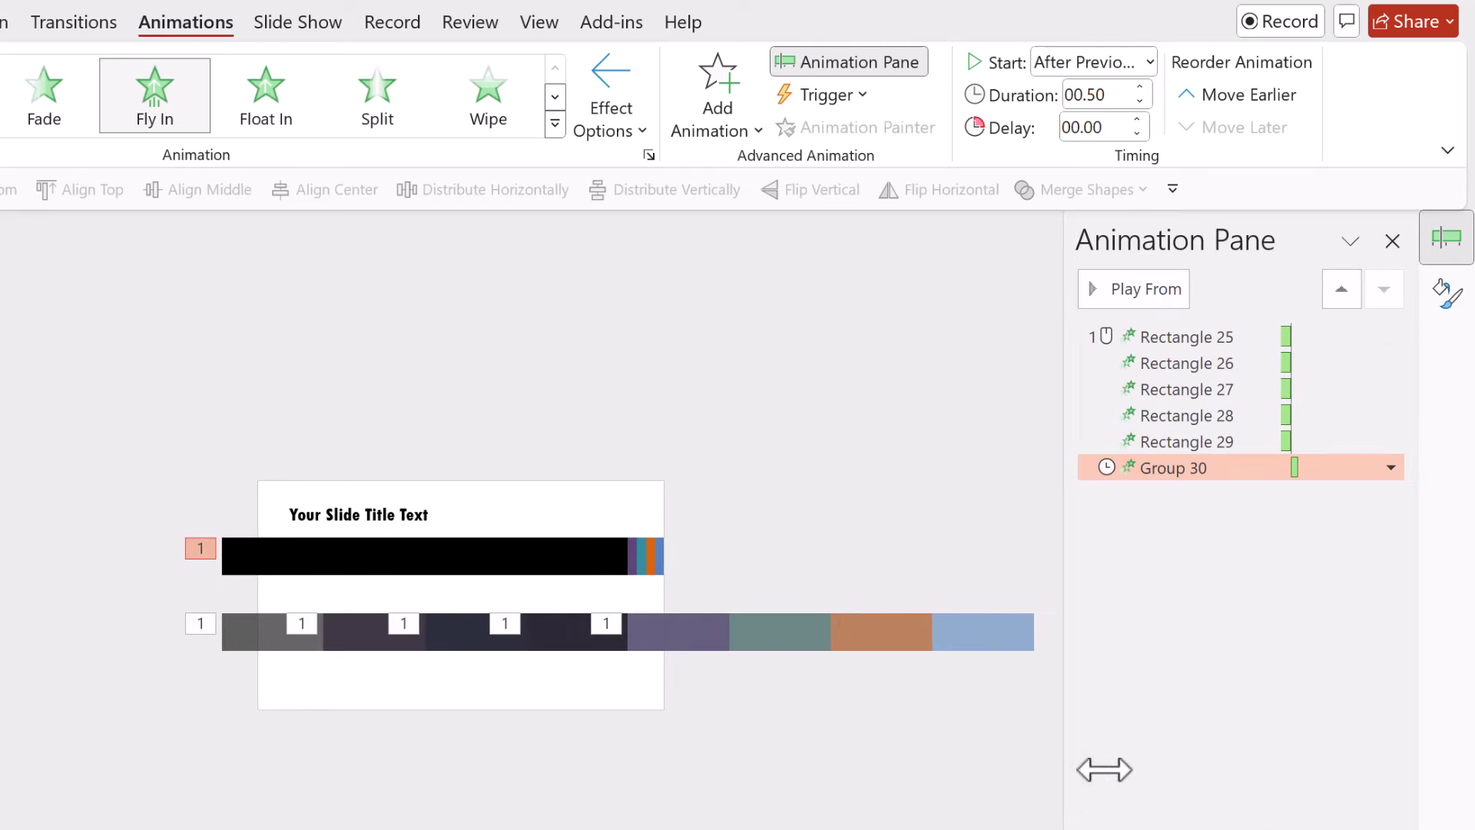
pyautogui.click(1291, 461)
# Step: Move the five translucent bars onto the grouped bar, starting at the slide's left edge, and preview the animation in the slide show
pyautogui.click(152, 600)
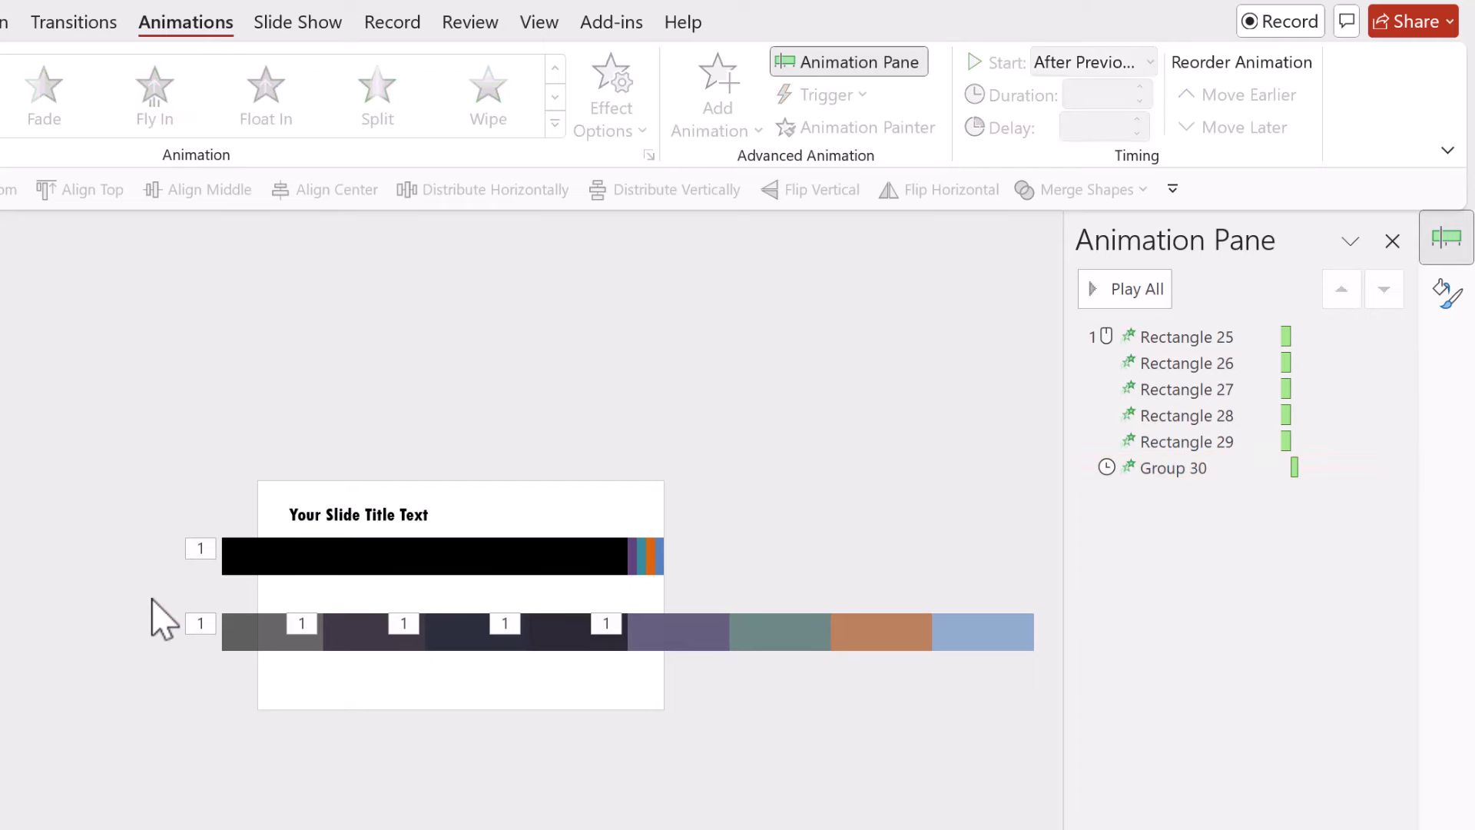
pyautogui.moveTo(152, 601); pyautogui.dragTo(1183, 710)
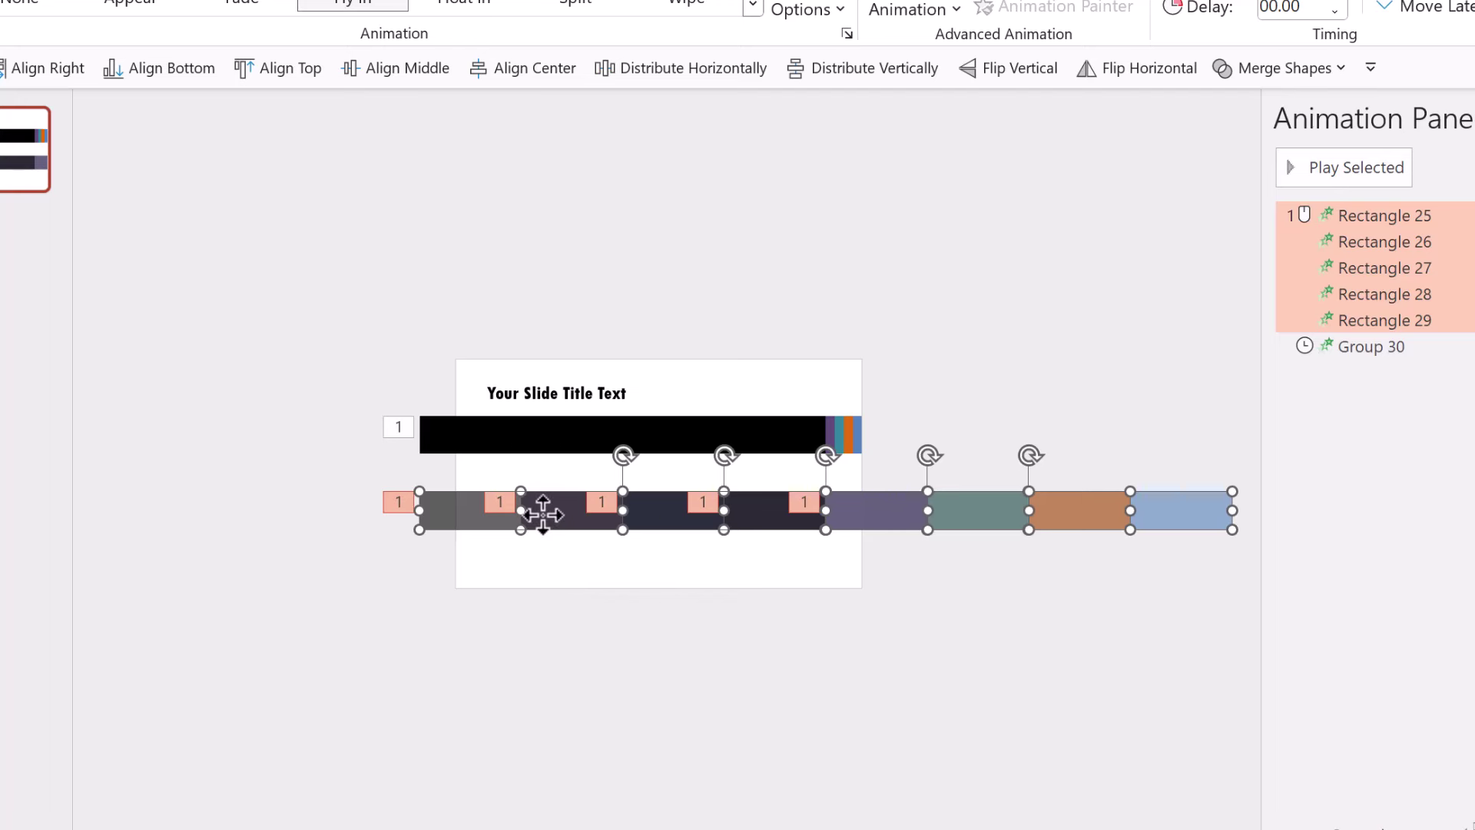
pyautogui.moveTo(543, 514); pyautogui.dragTo(577, 505)
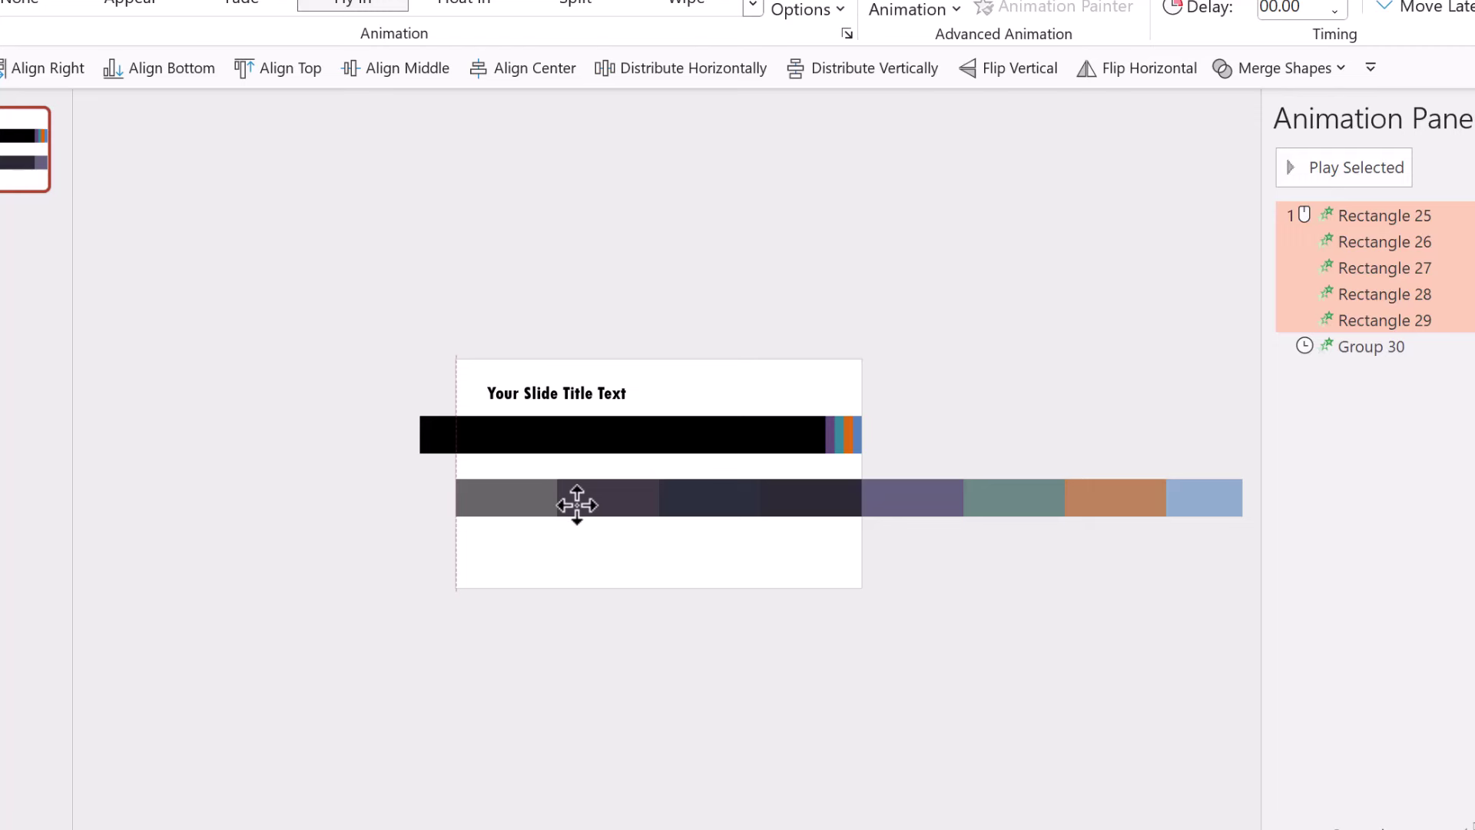
pyautogui.moveTo(577, 505); pyautogui.dragTo(580, 438)
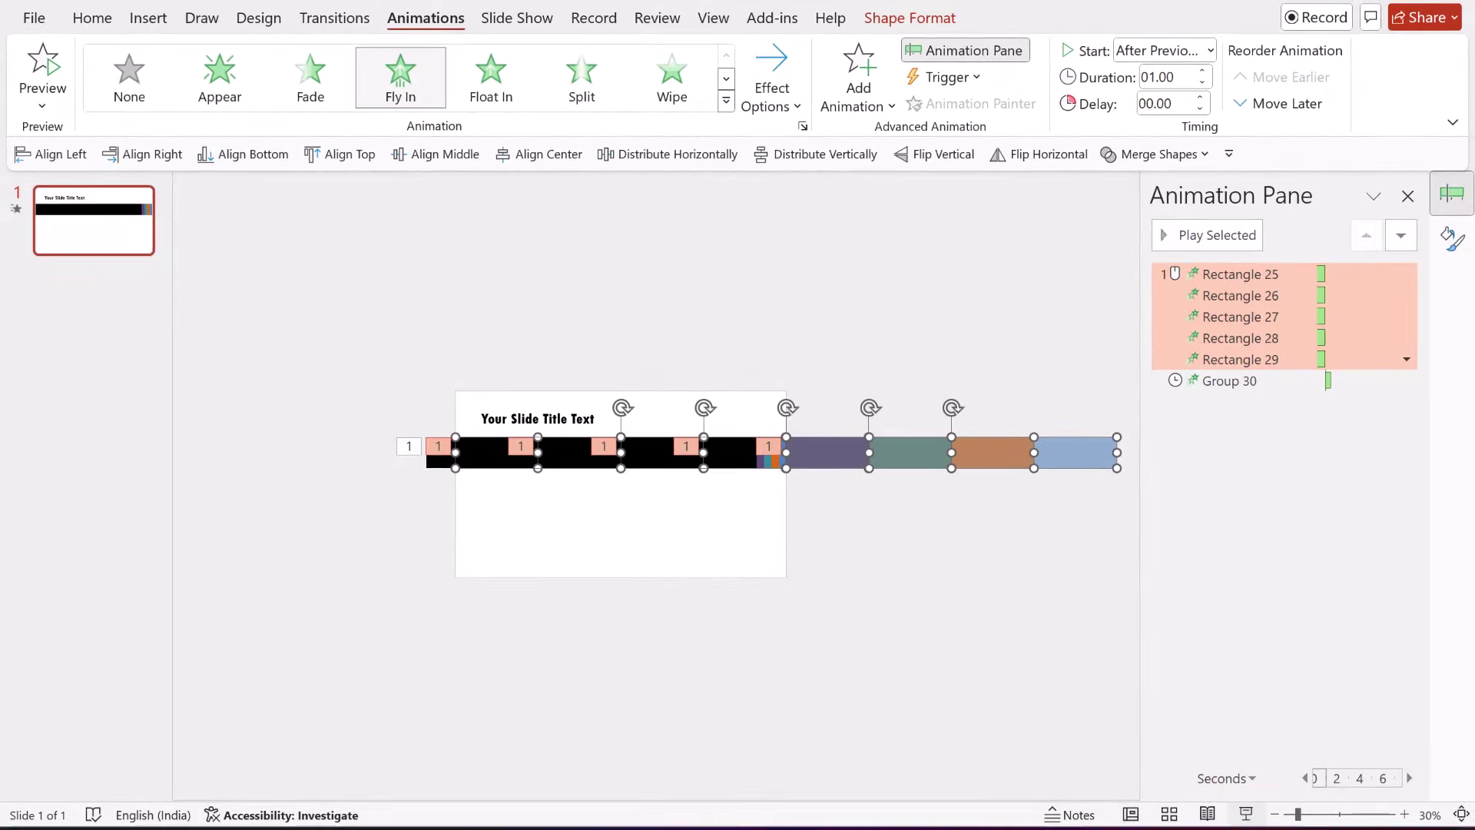
pyautogui.click(1253, 816)
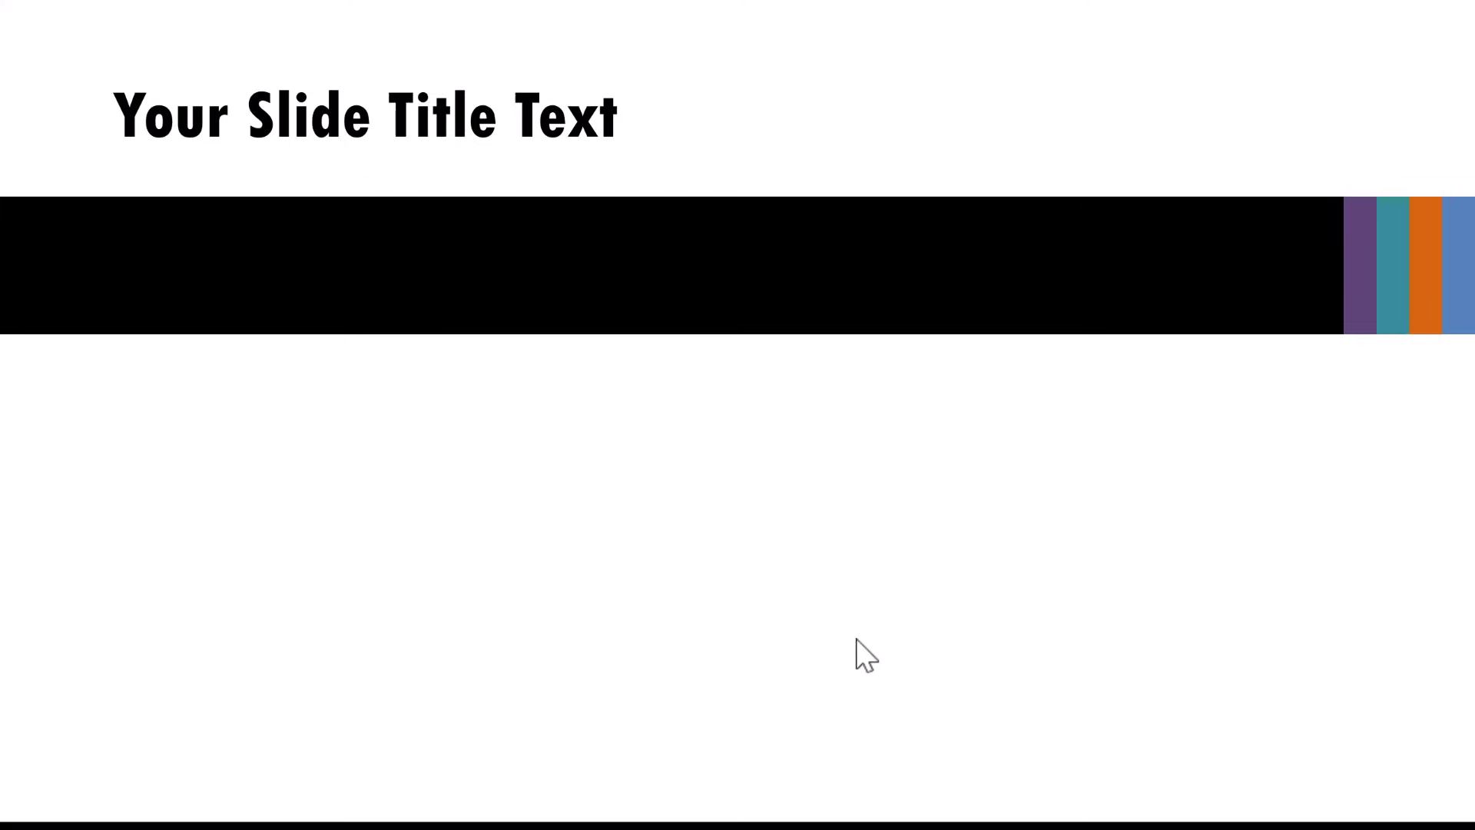
pyautogui.press('Escape')
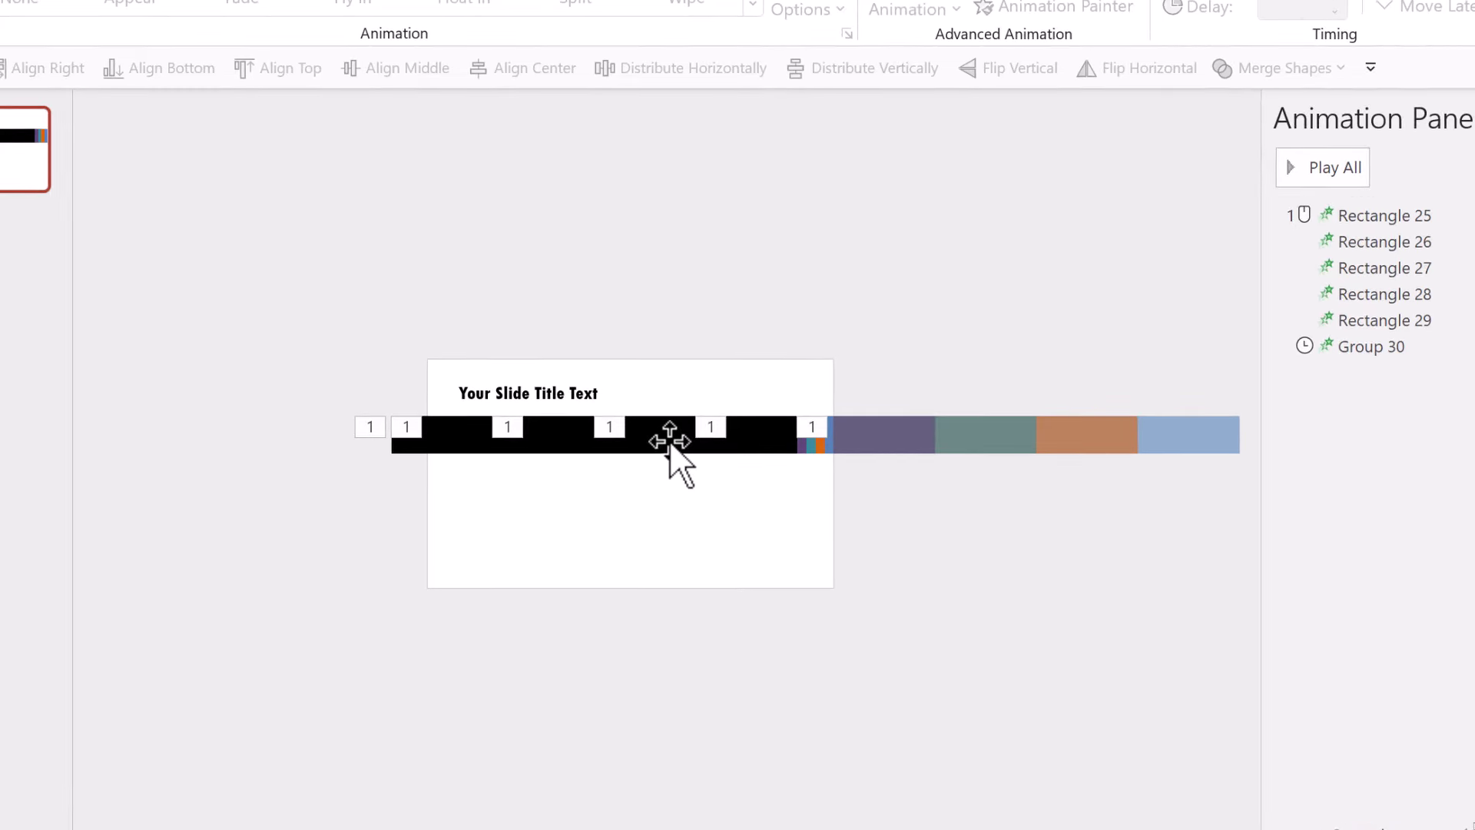
# Step: Change the fill of the black bar inside the upper group to dark grey
pyautogui.click(670, 443)
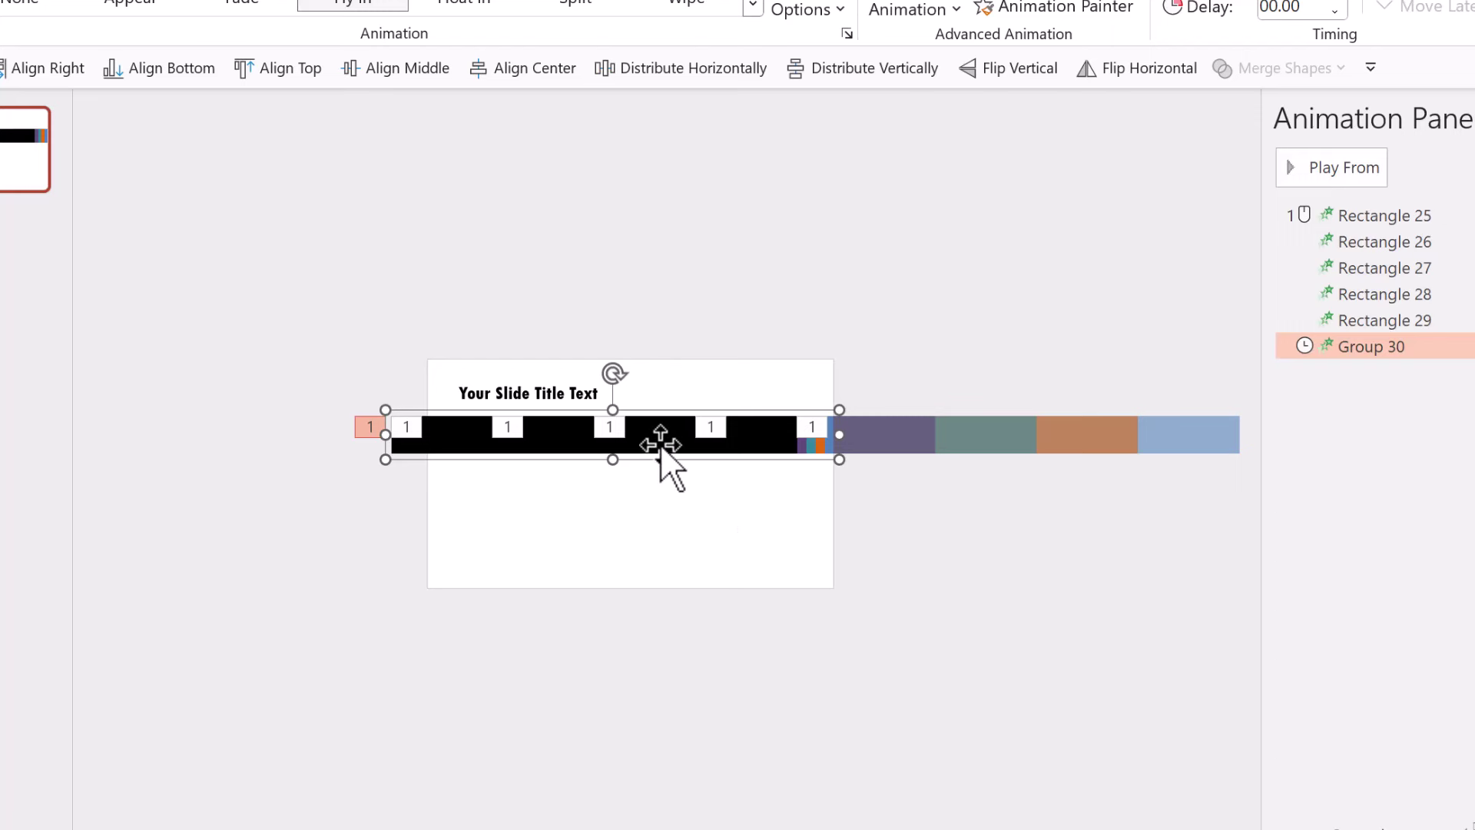
pyautogui.click(660, 445)
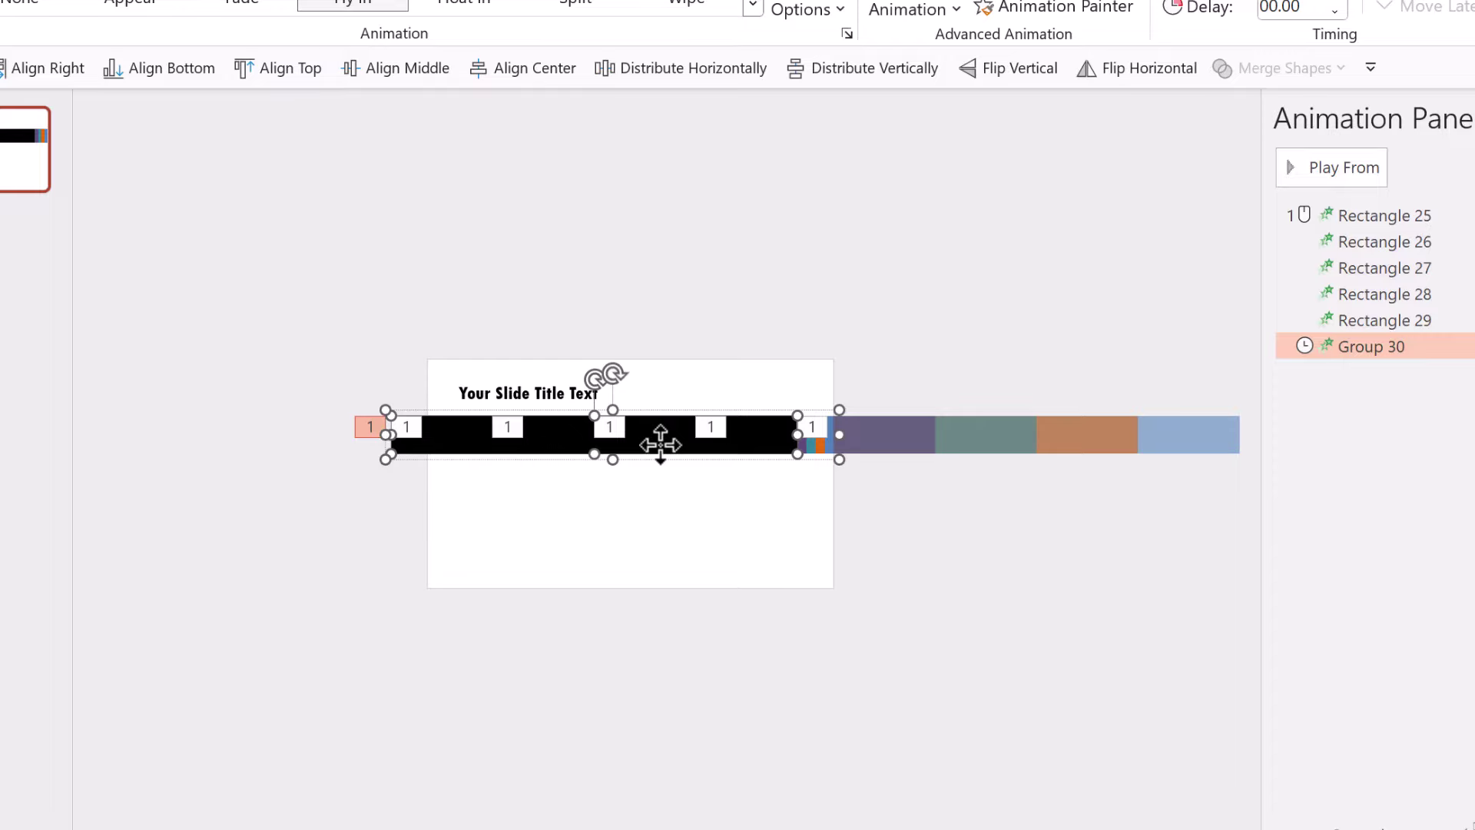
pyautogui.click(81, 21)
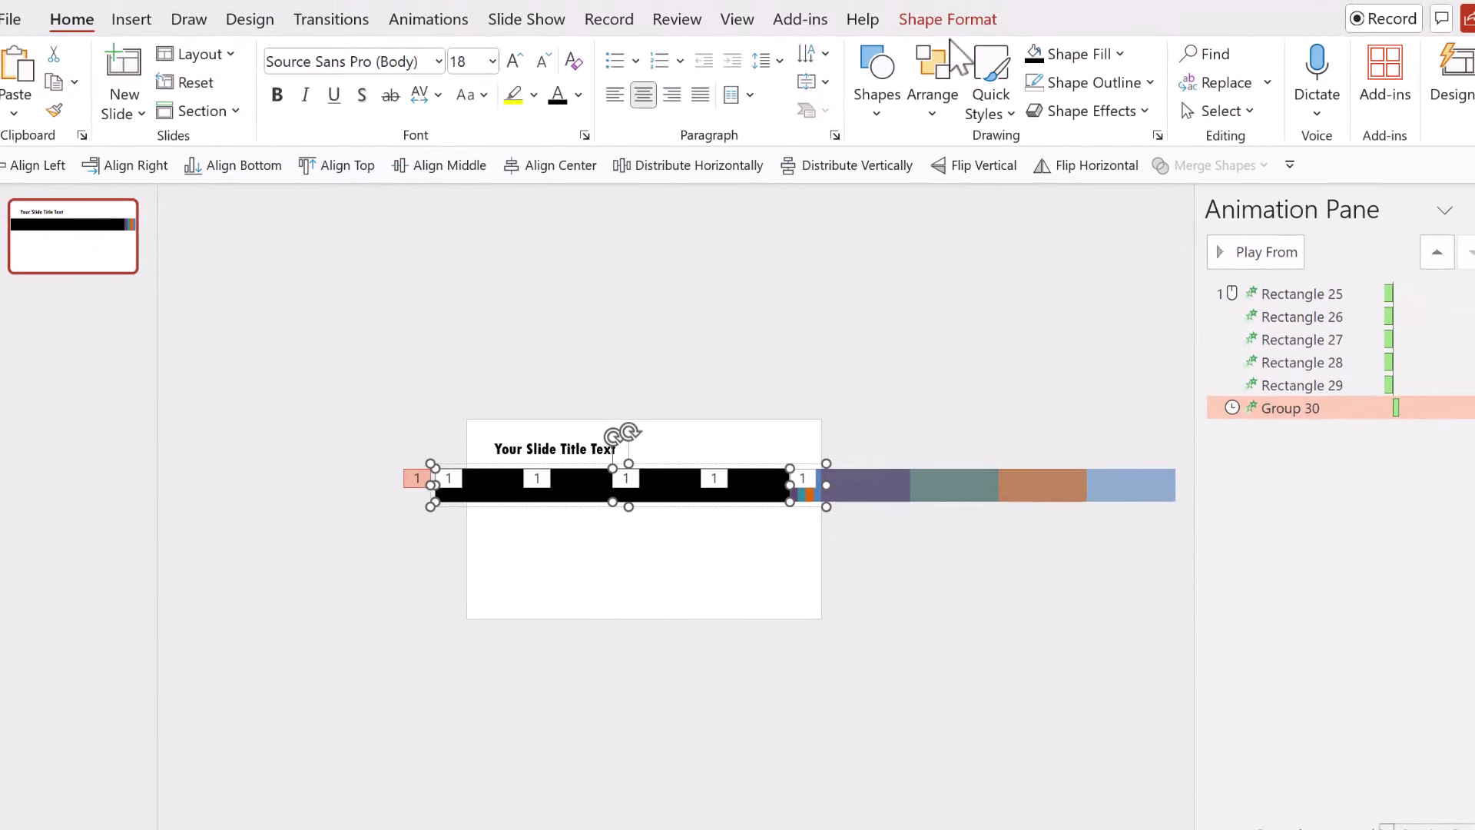
pyautogui.click(1093, 54)
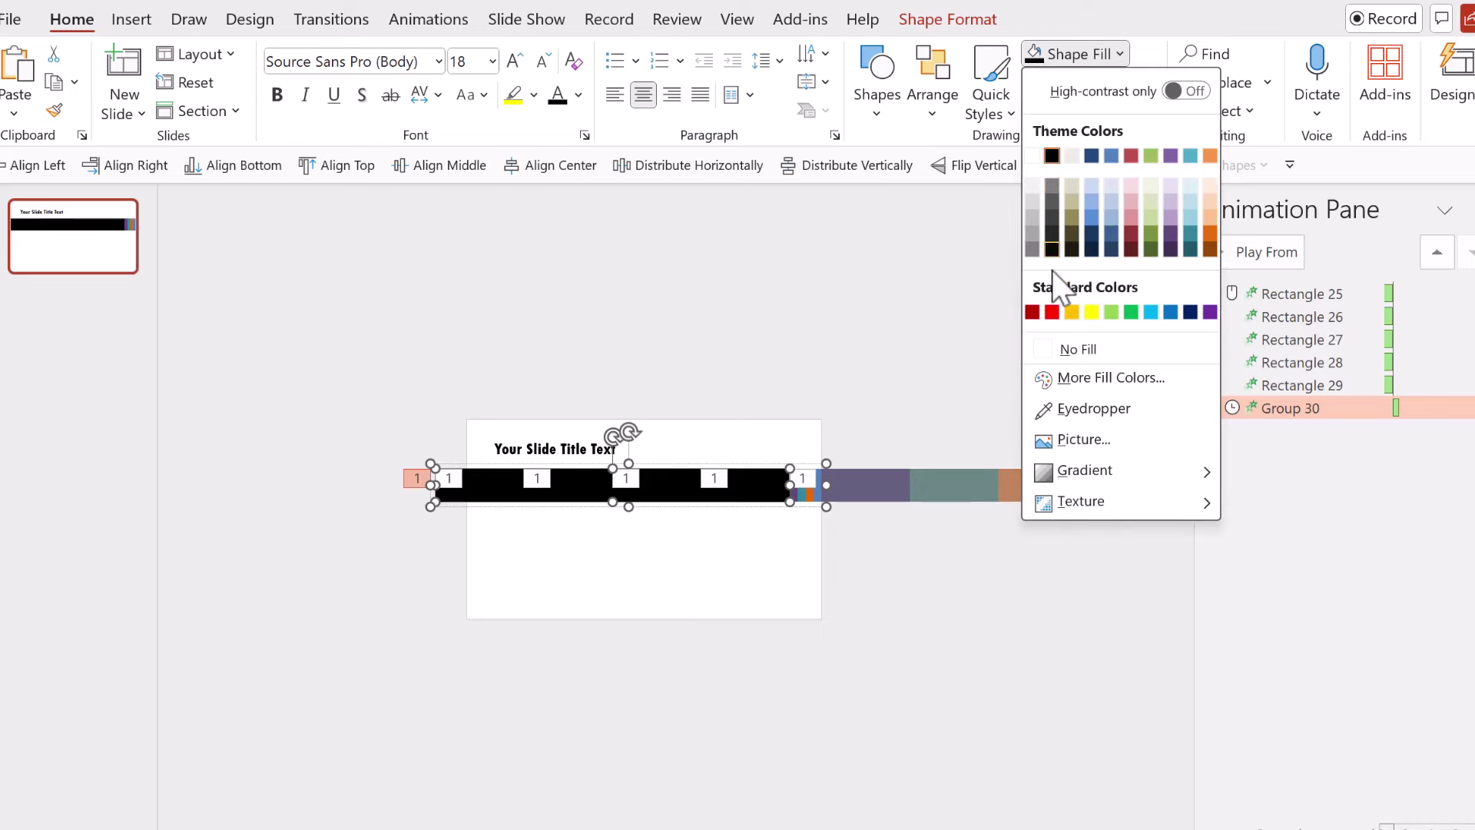
pyautogui.click(1032, 251)
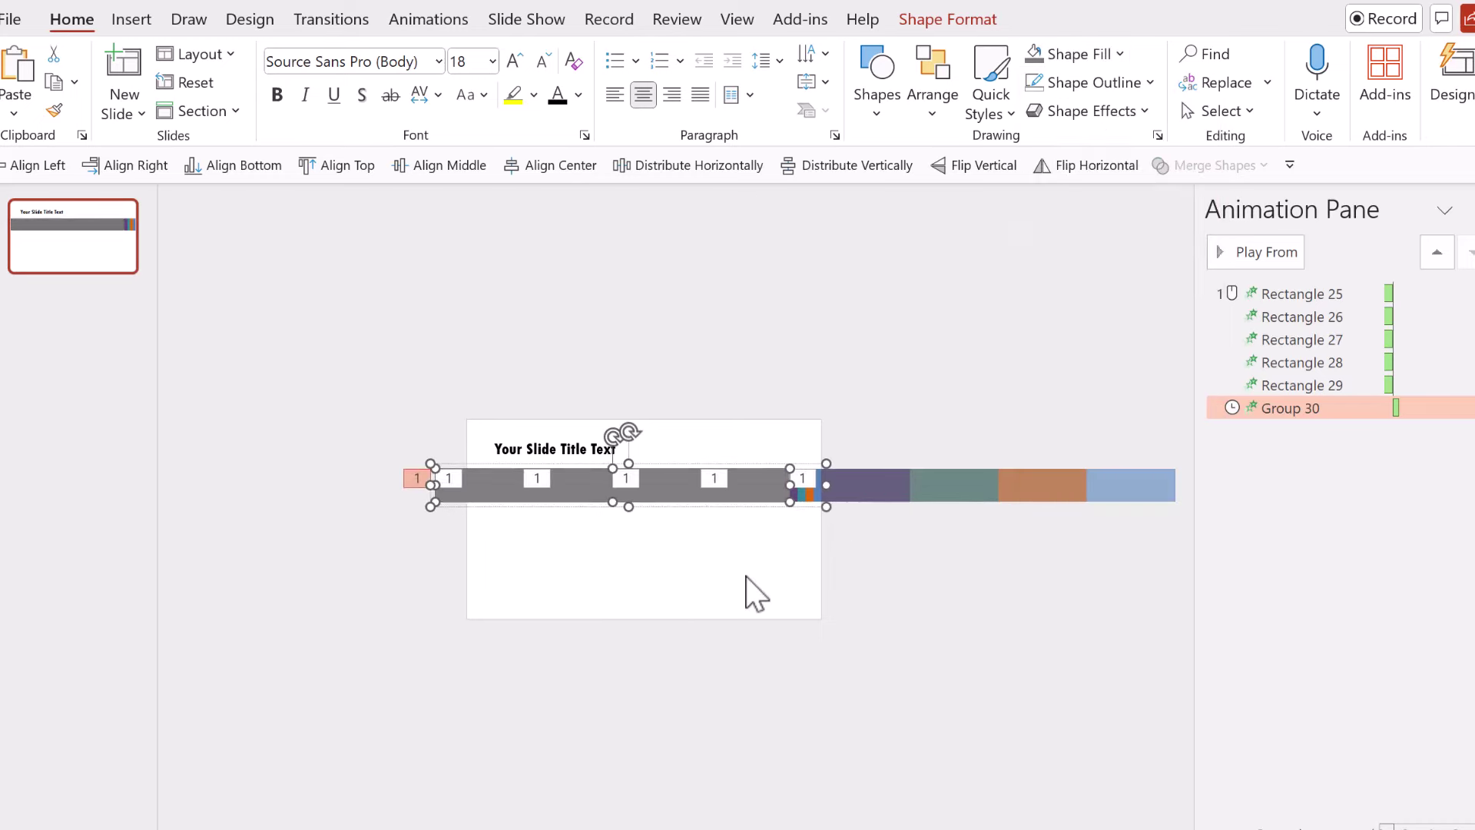
pyautogui.click(727, 537)
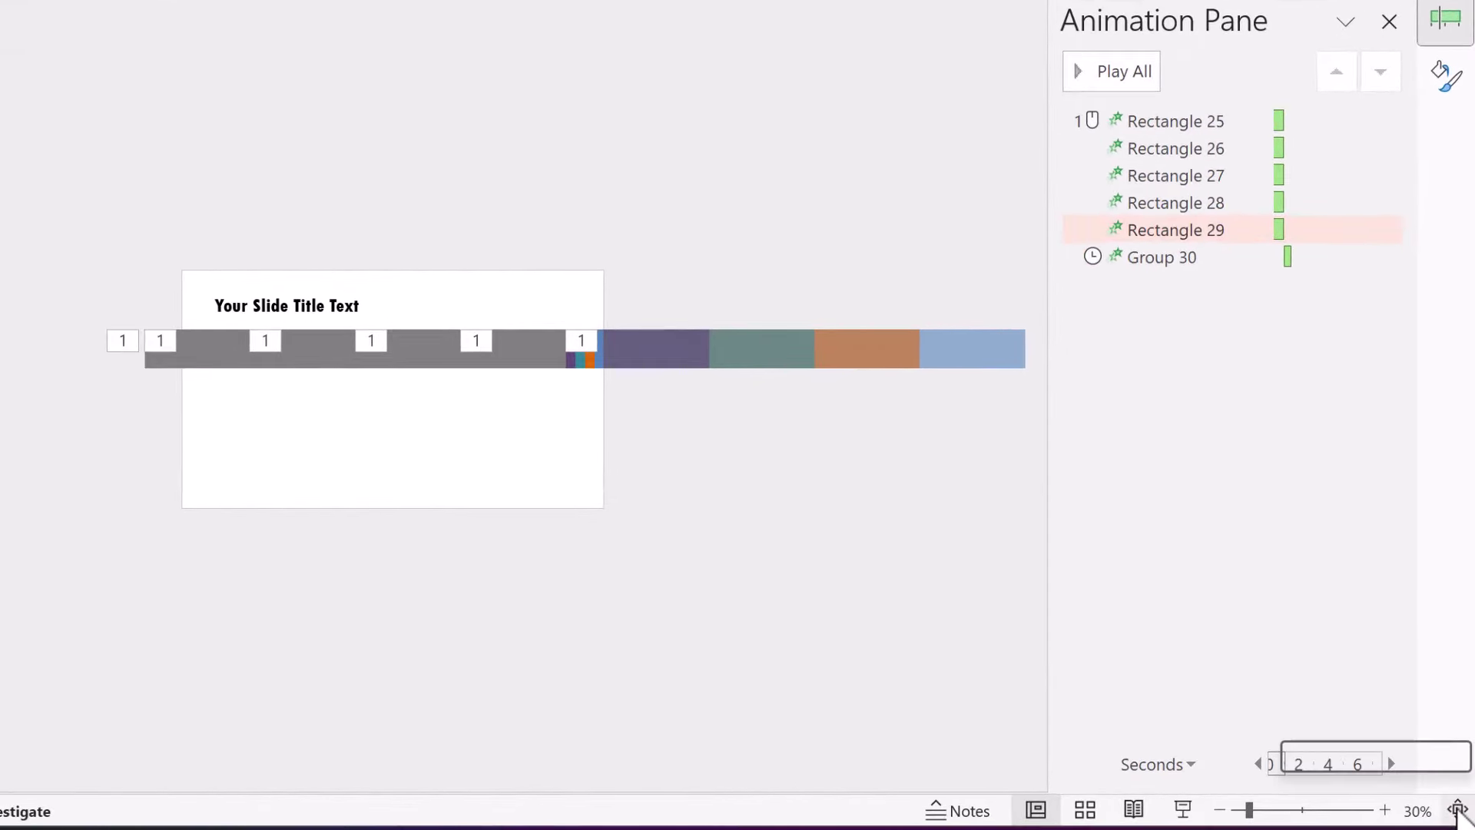
# Step: Insert a text box below the bar and paste the sample text beginning "You can replace this sample text with your own text"
pyautogui.click(1458, 809)
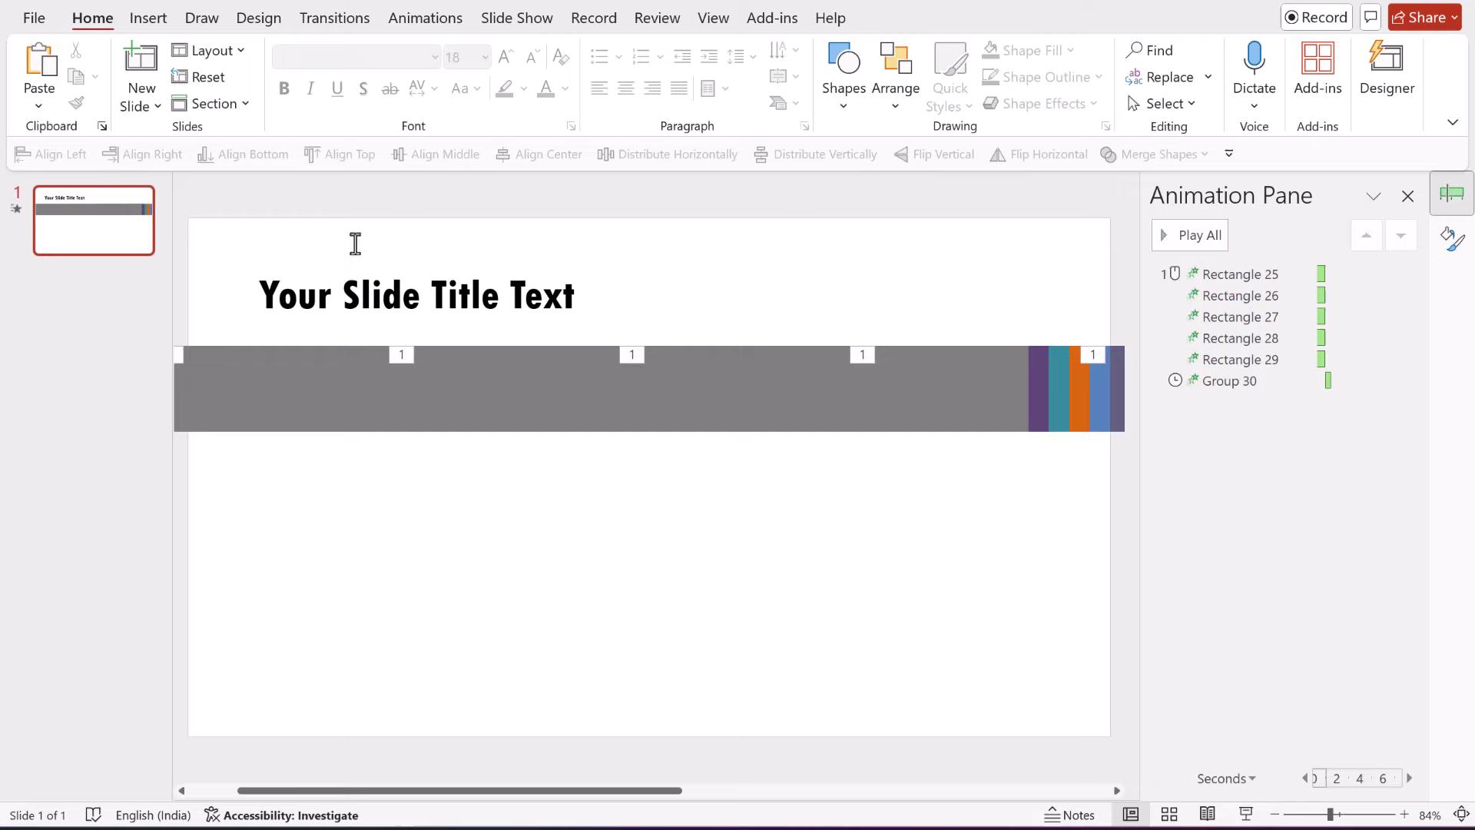
pyautogui.click(845, 104)
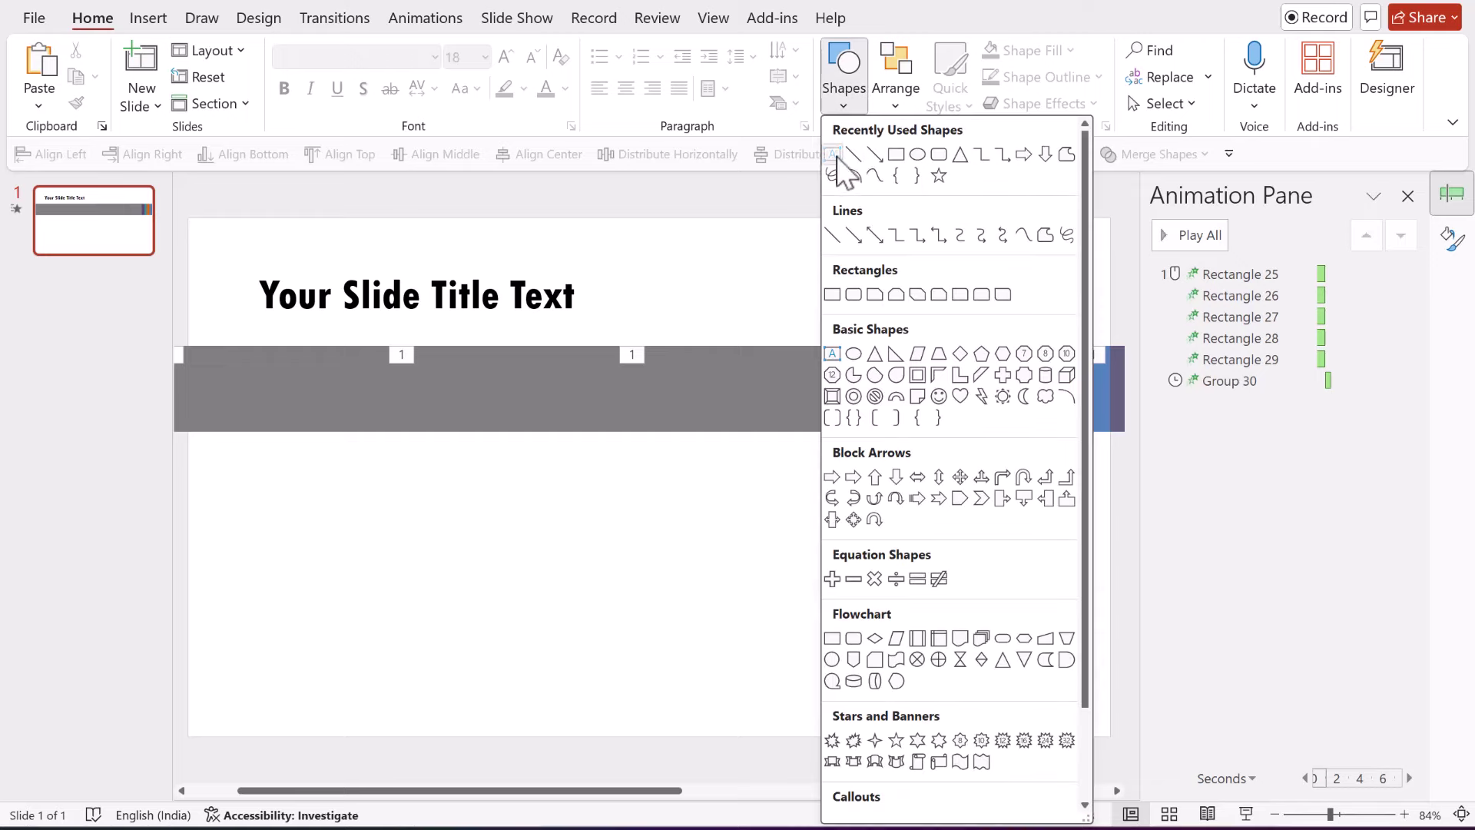
pyautogui.click(833, 154)
pyautogui.click(350, 498)
pyautogui.hotkey('ctrl', 'v')
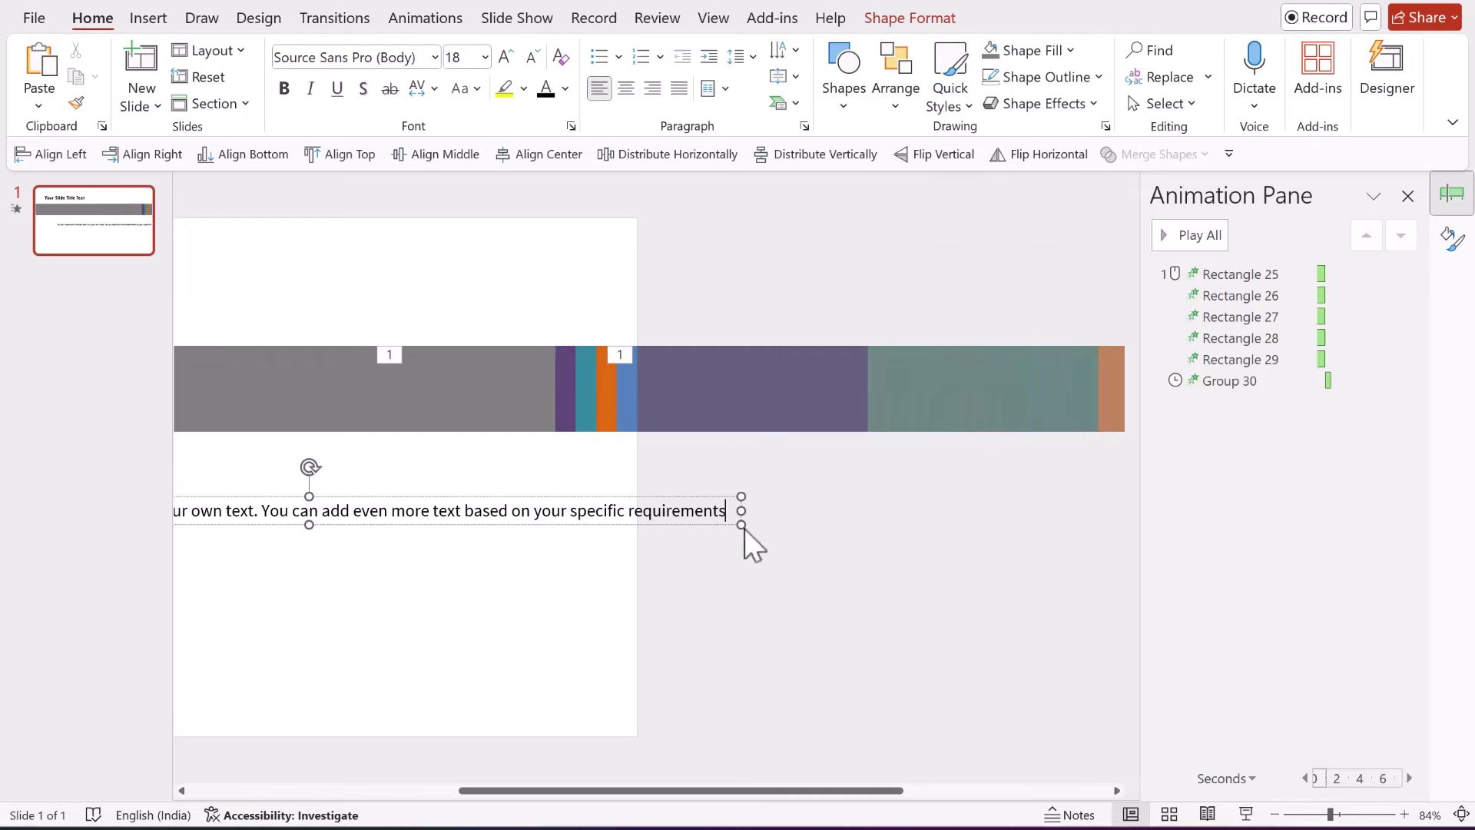
# Step: Narrow the sample text box so its text wraps within the slide, and increase the font size to 24
pyautogui.moveTo(741, 510); pyautogui.dragTo(341, 550)
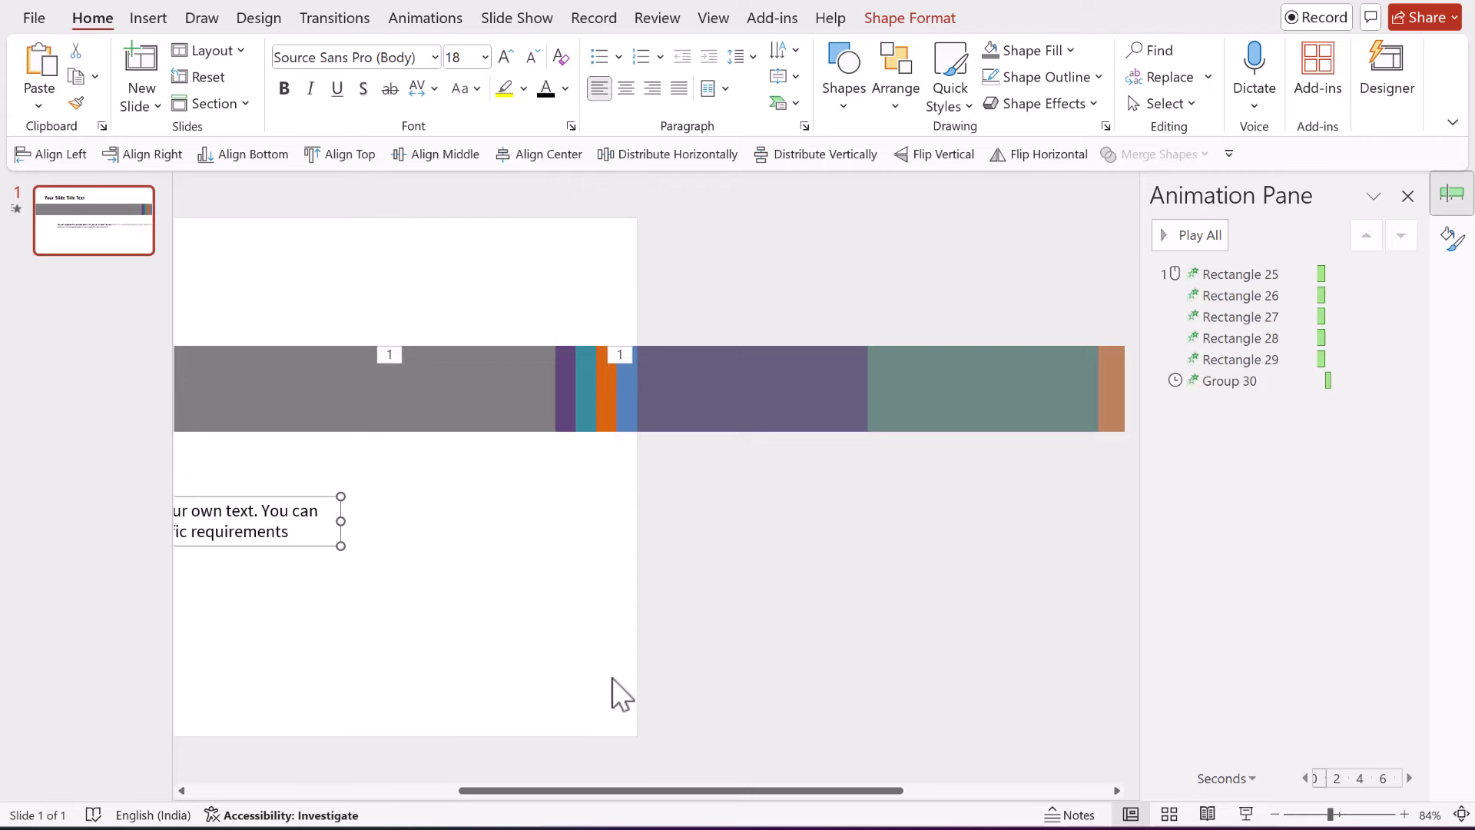
pyautogui.moveTo(812, 791); pyautogui.dragTo(566, 791)
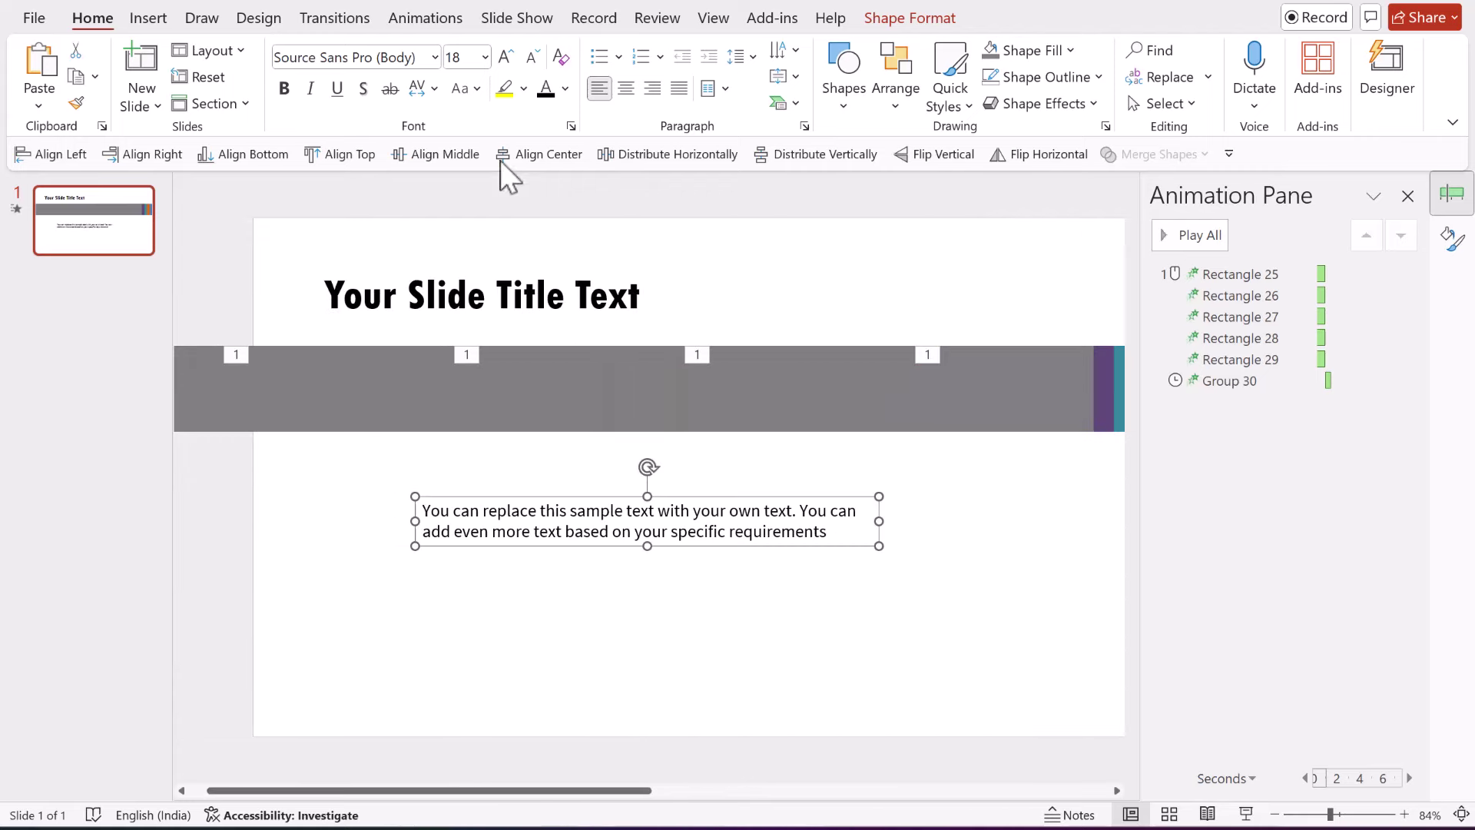
pyautogui.click(507, 57)
pyautogui.click(507, 58)
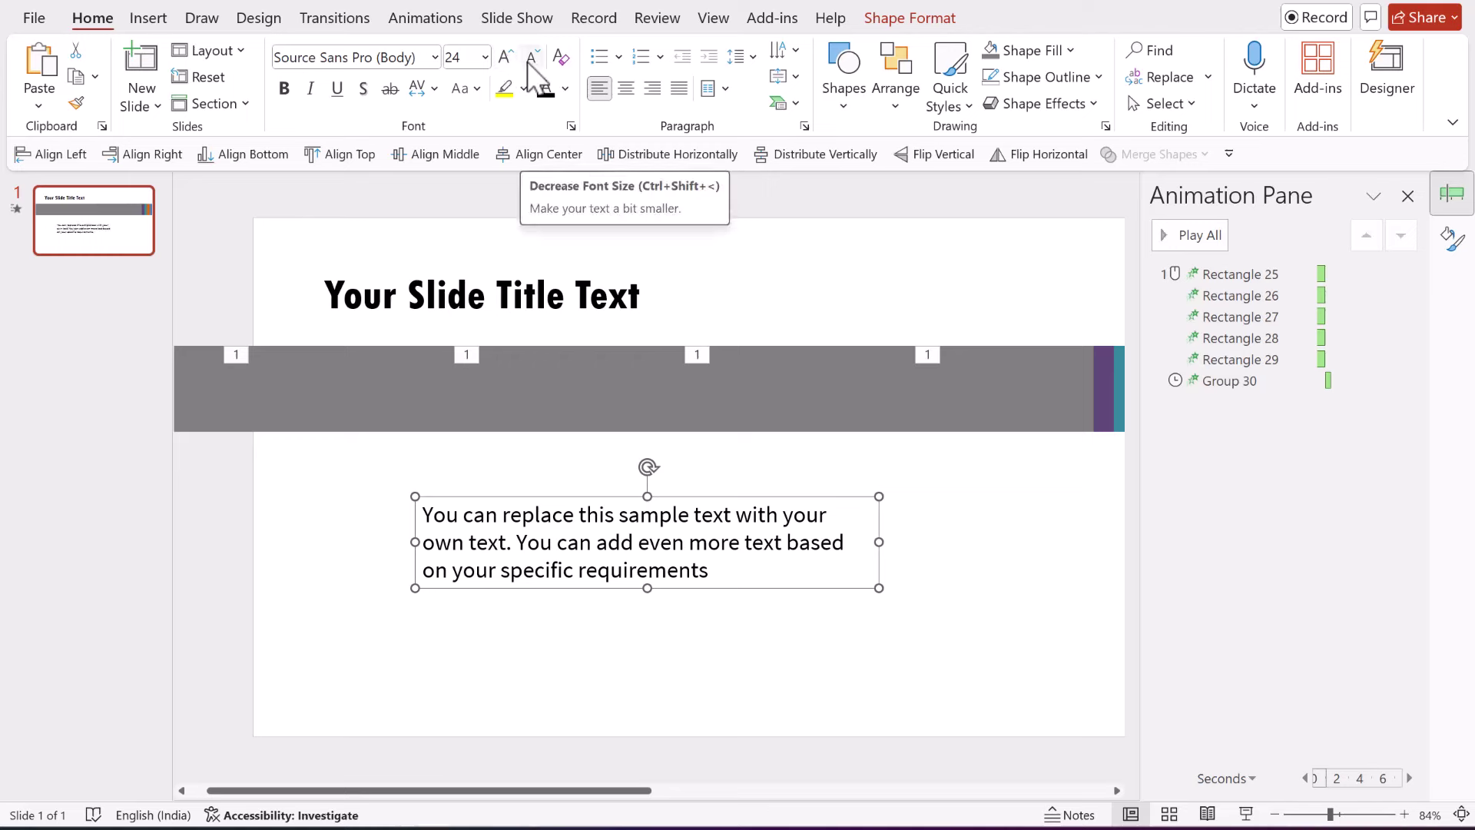
# Step: Move the sample text box onto the grey bar and widen it so the text fits on two lines at font size 24
pyautogui.click(533, 59)
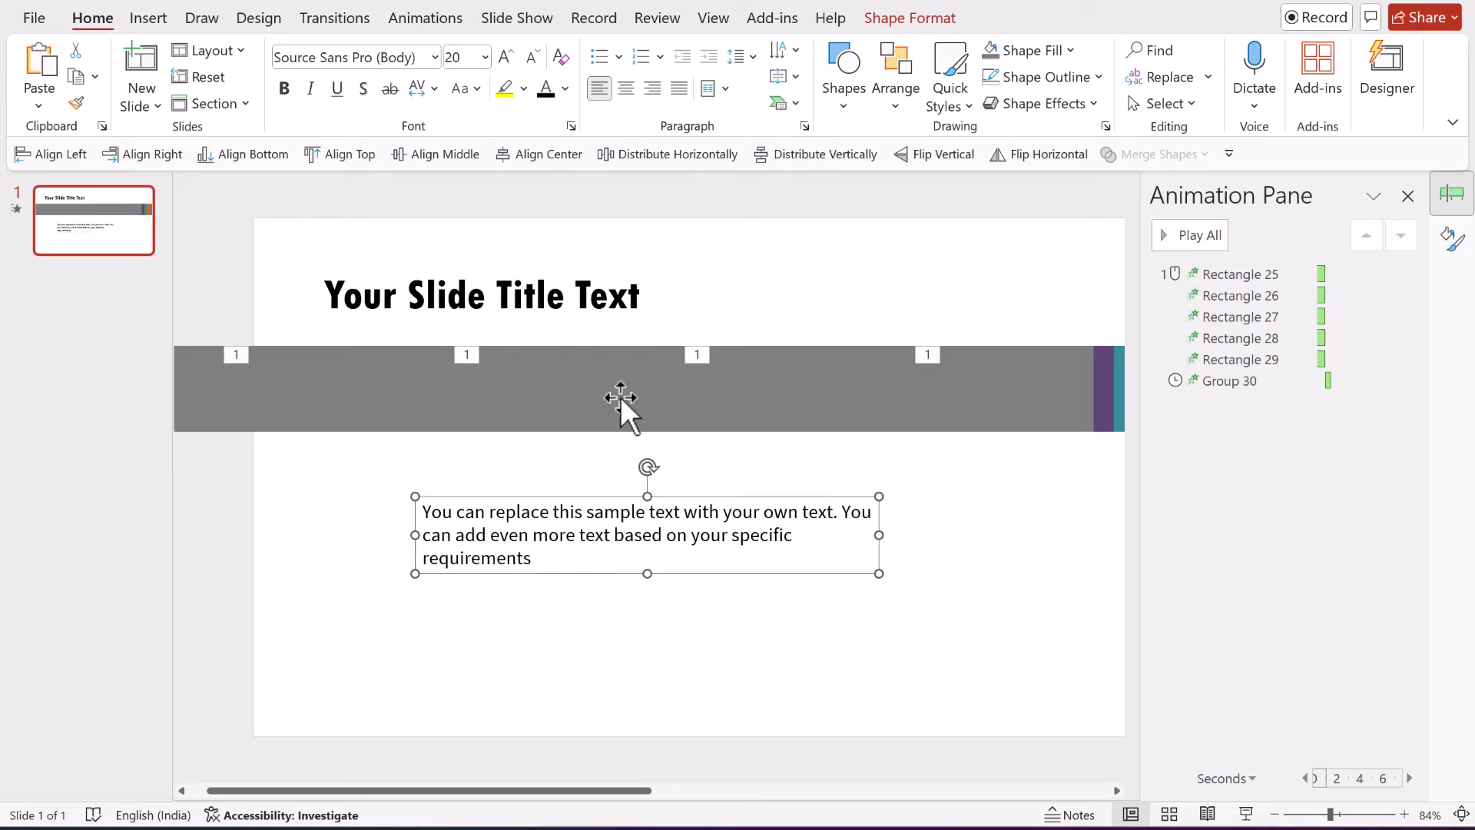
pyautogui.moveTo(689, 504); pyautogui.dragTo(603, 355)
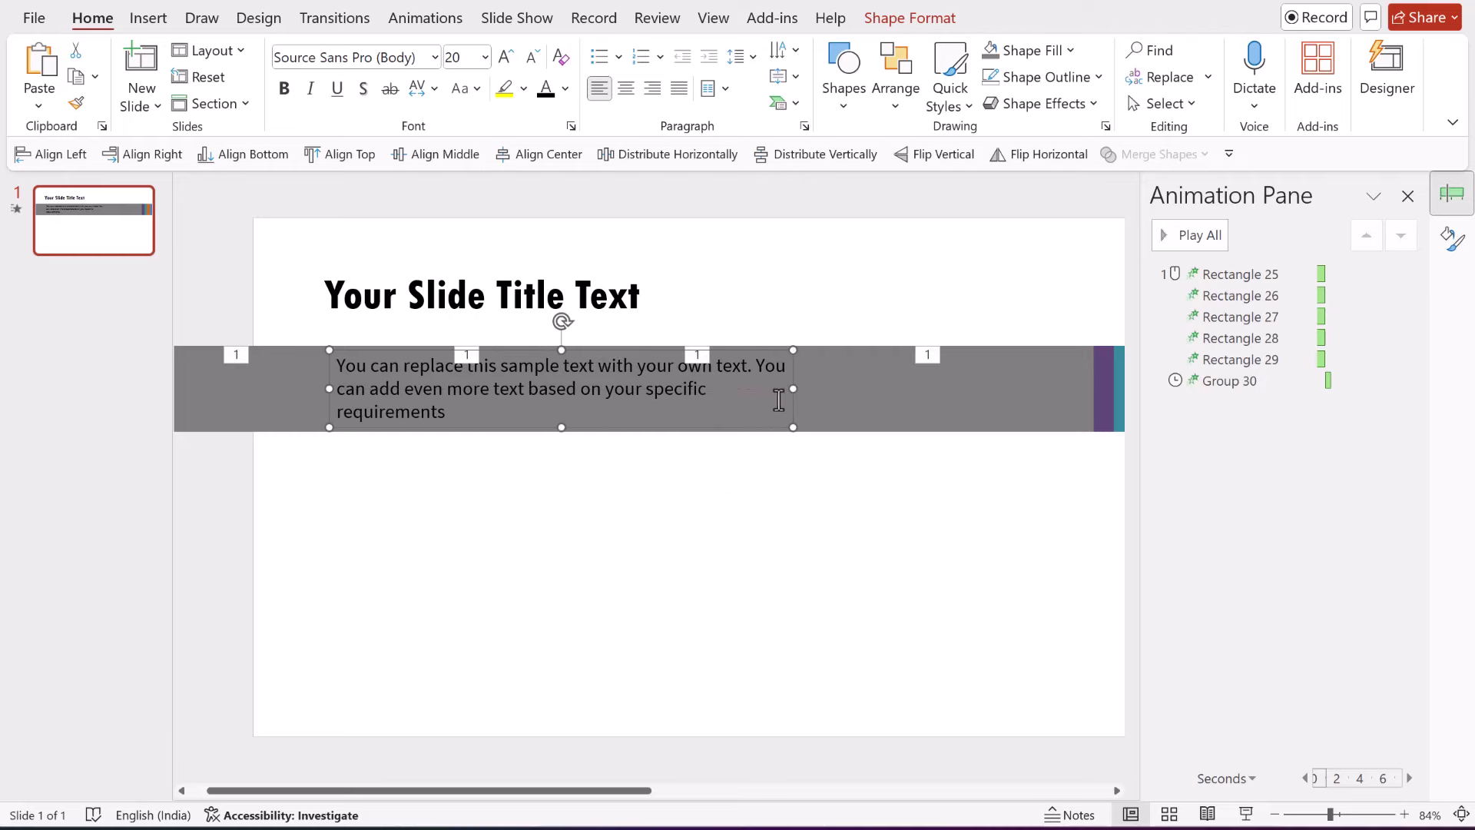
pyautogui.moveTo(791, 389); pyautogui.dragTo(945, 389)
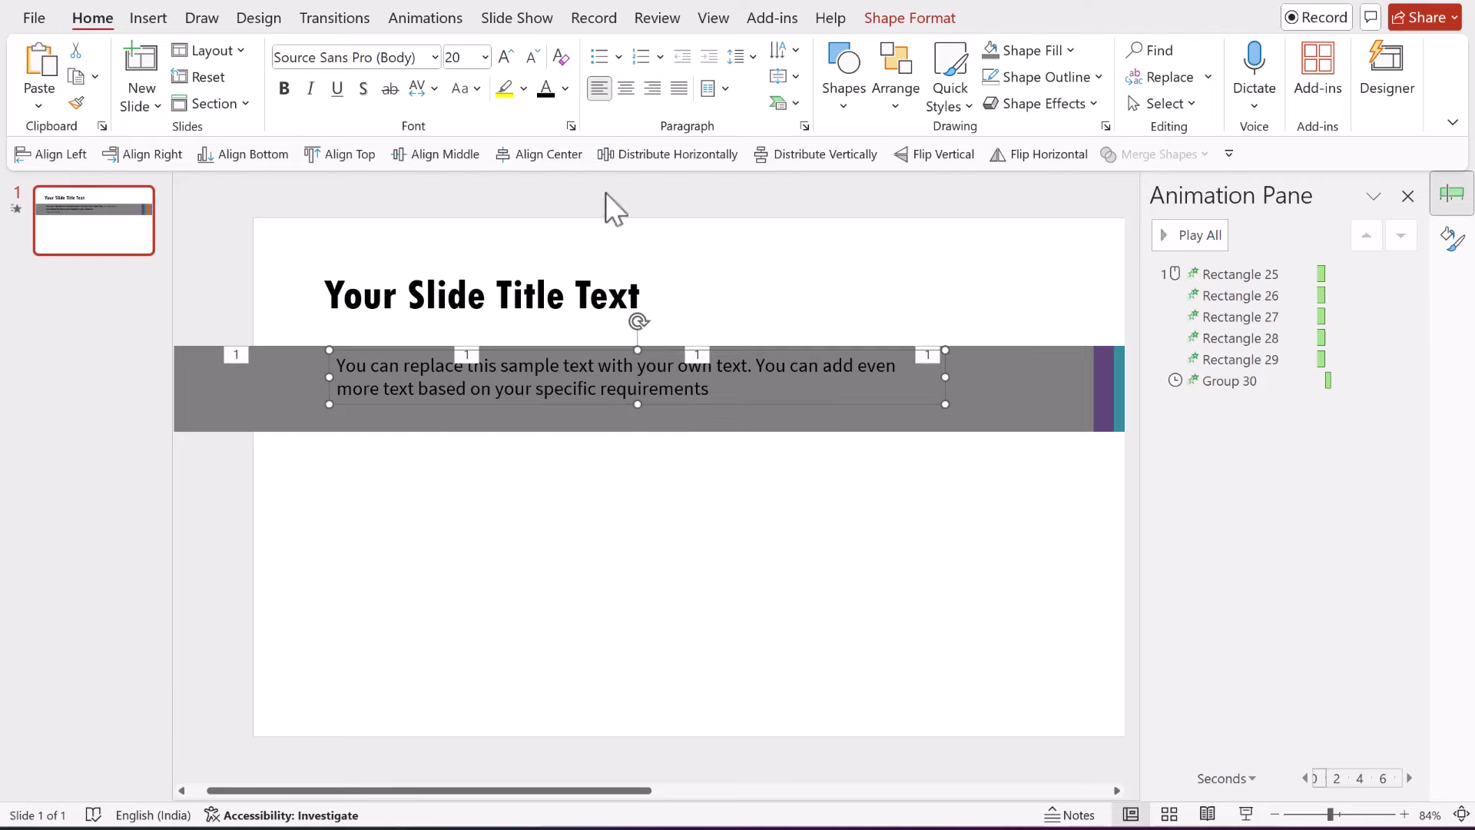
pyautogui.click(506, 56)
pyautogui.moveTo(945, 371); pyautogui.dragTo(965, 379)
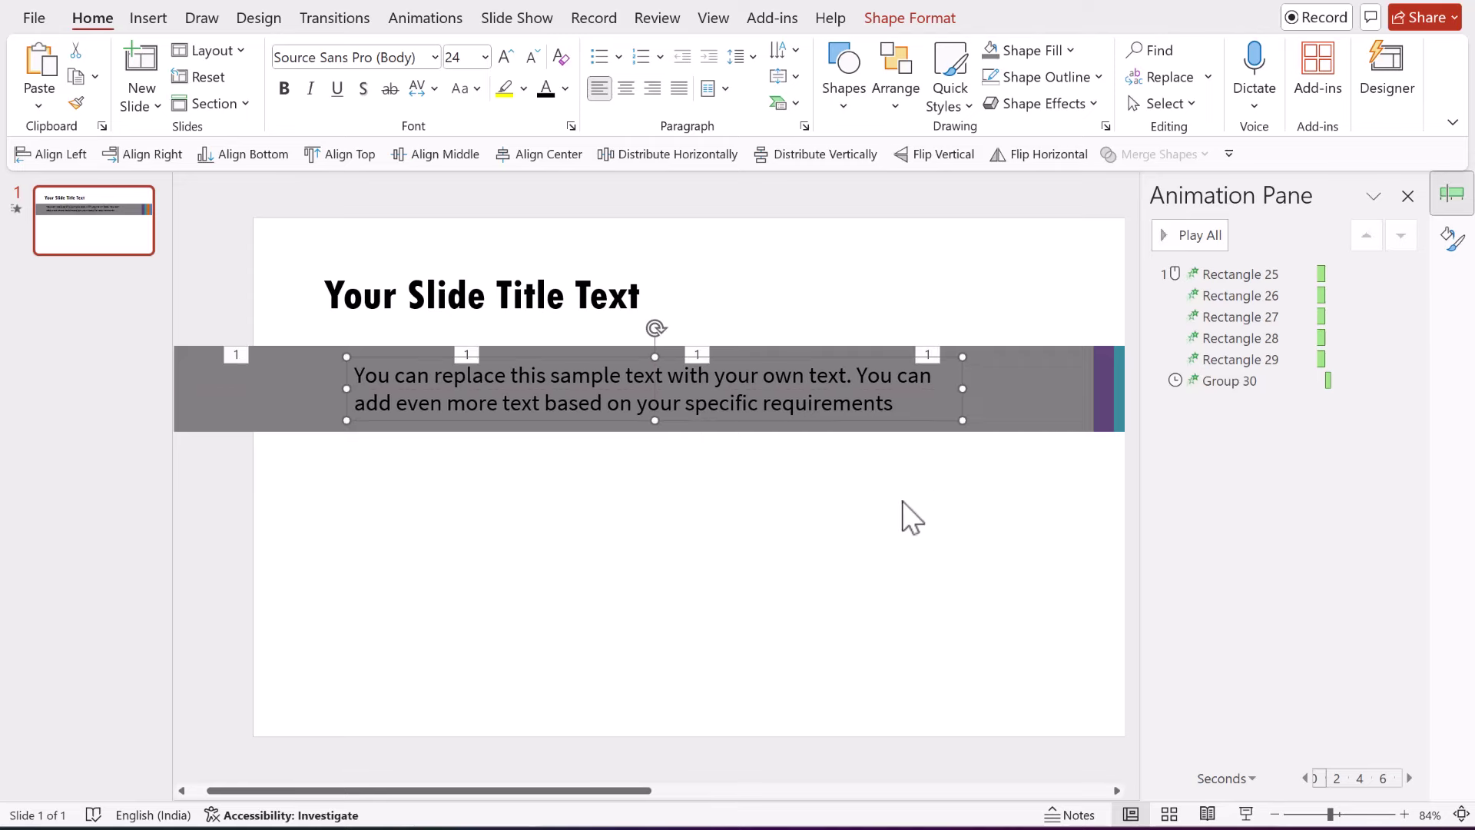
# Step: Change the sample text's font colour to white and narrow the animation pane to enlarge the slide area
pyautogui.click(565, 88)
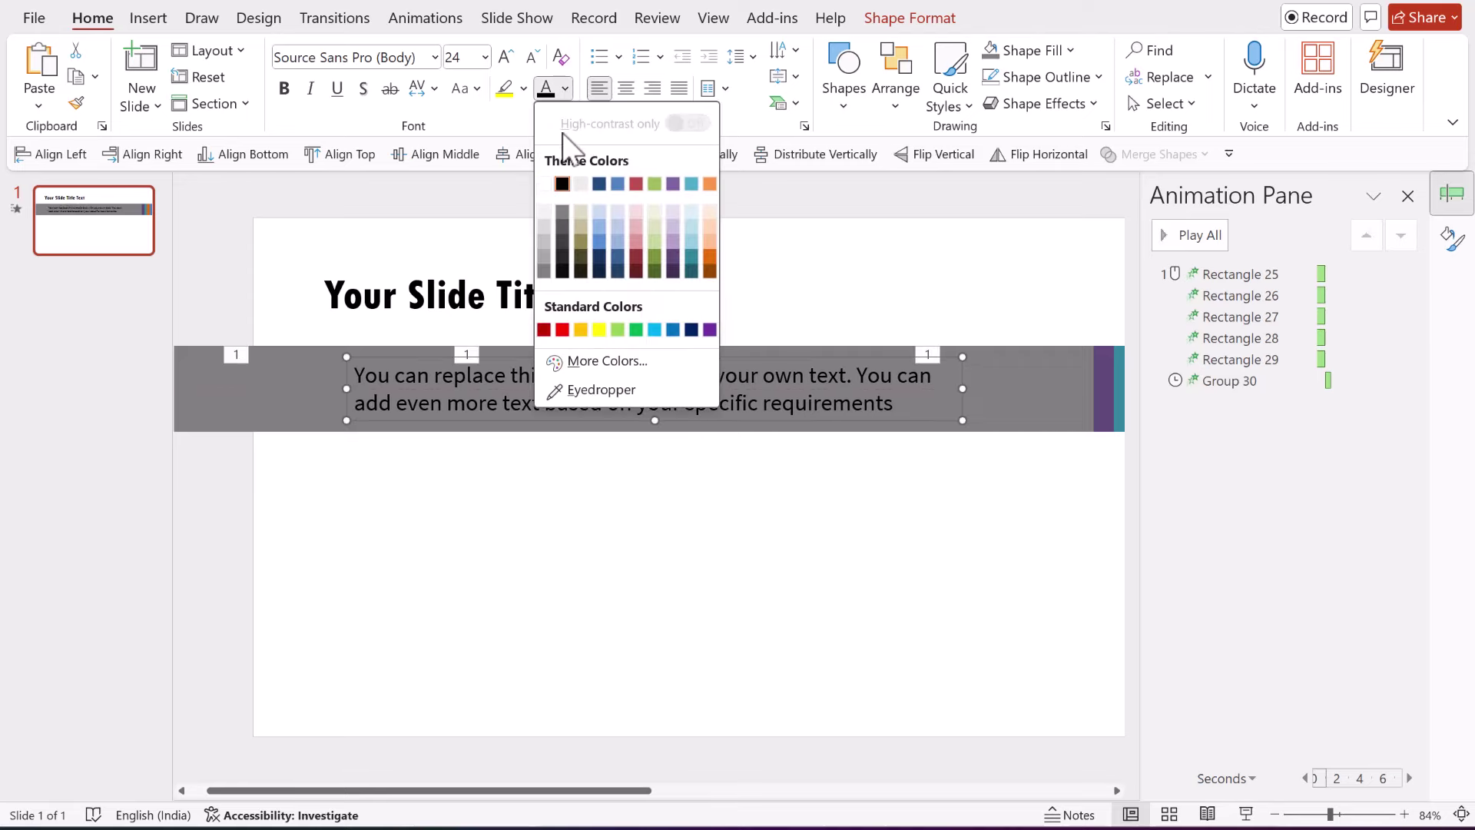
pyautogui.click(545, 184)
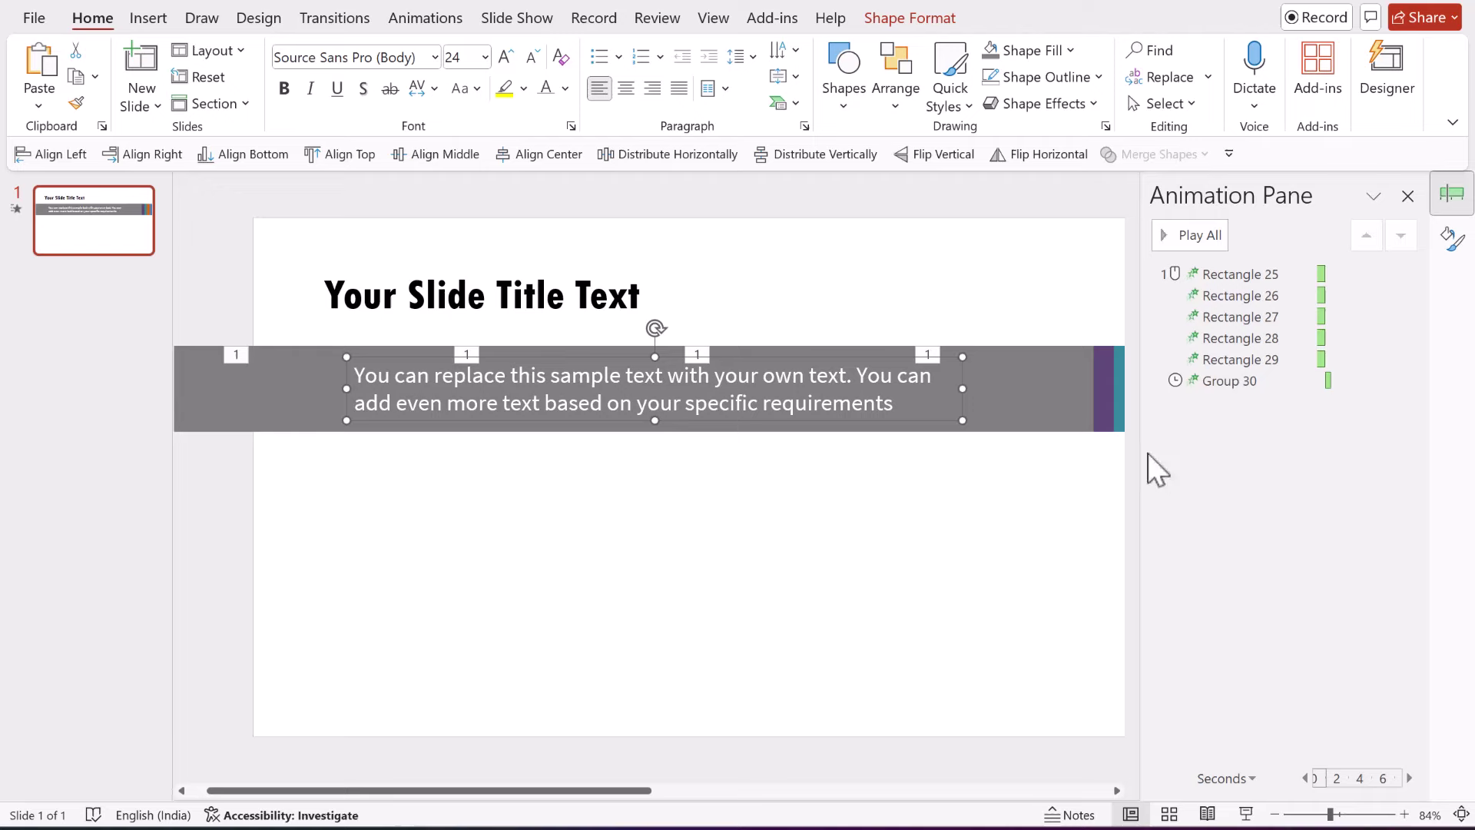
pyautogui.moveTo(1140, 457); pyautogui.dragTo(1224, 454)
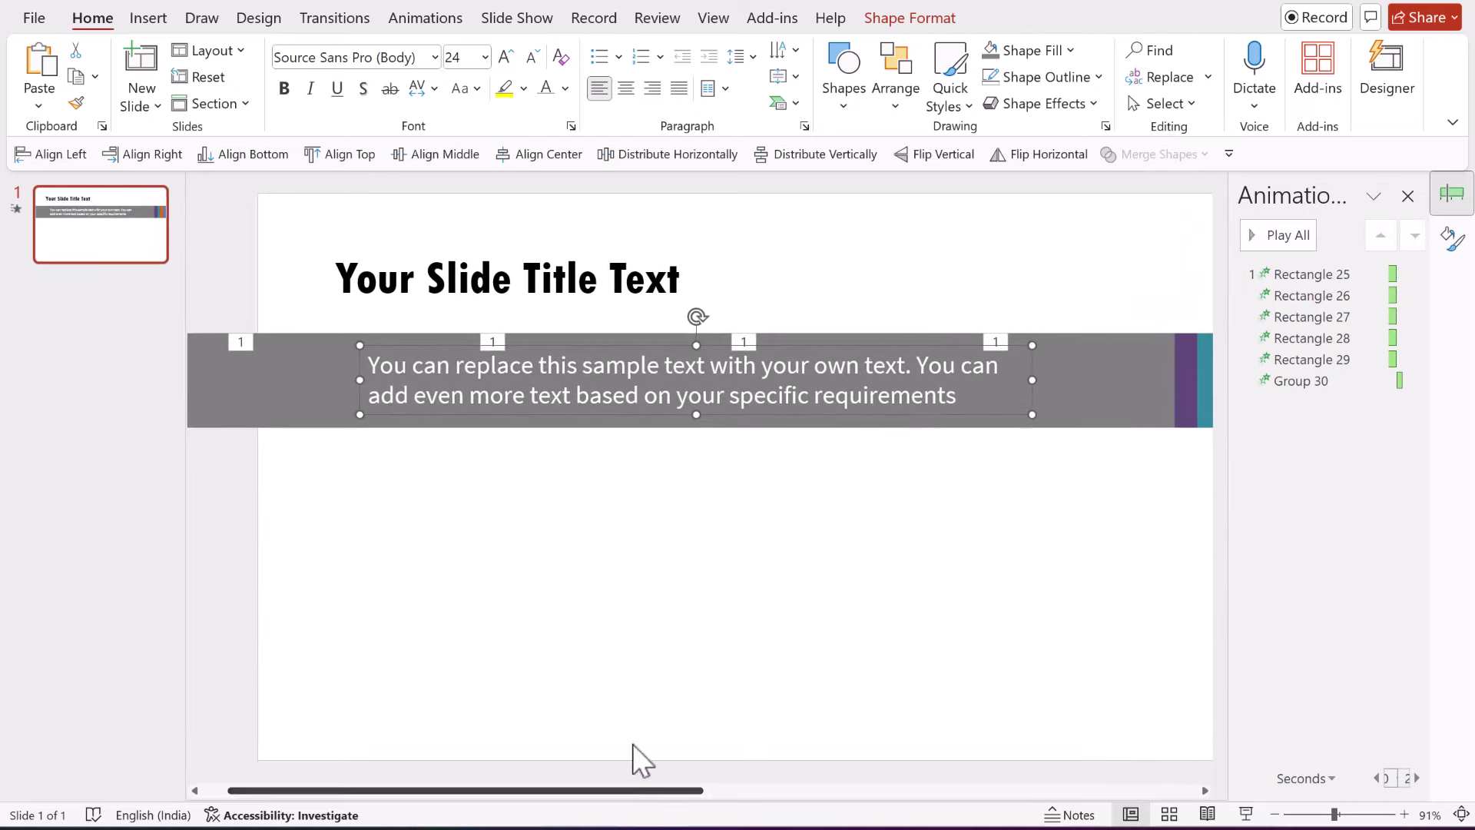
# Step: Draw a circle 2.4 cm in diameter below the bar and enter the number 1 in it
pyautogui.click(849, 80)
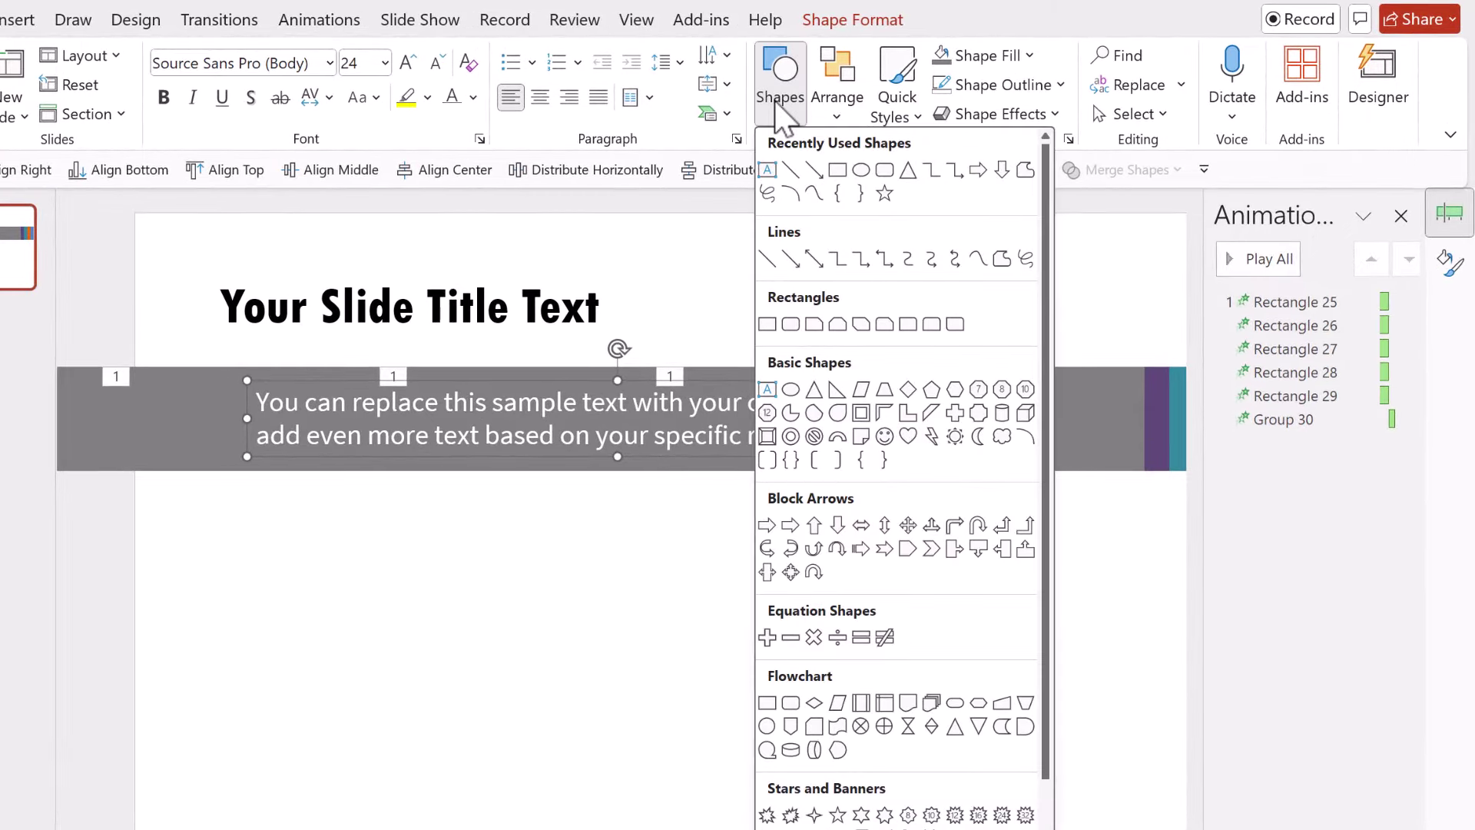
pyautogui.click(791, 389)
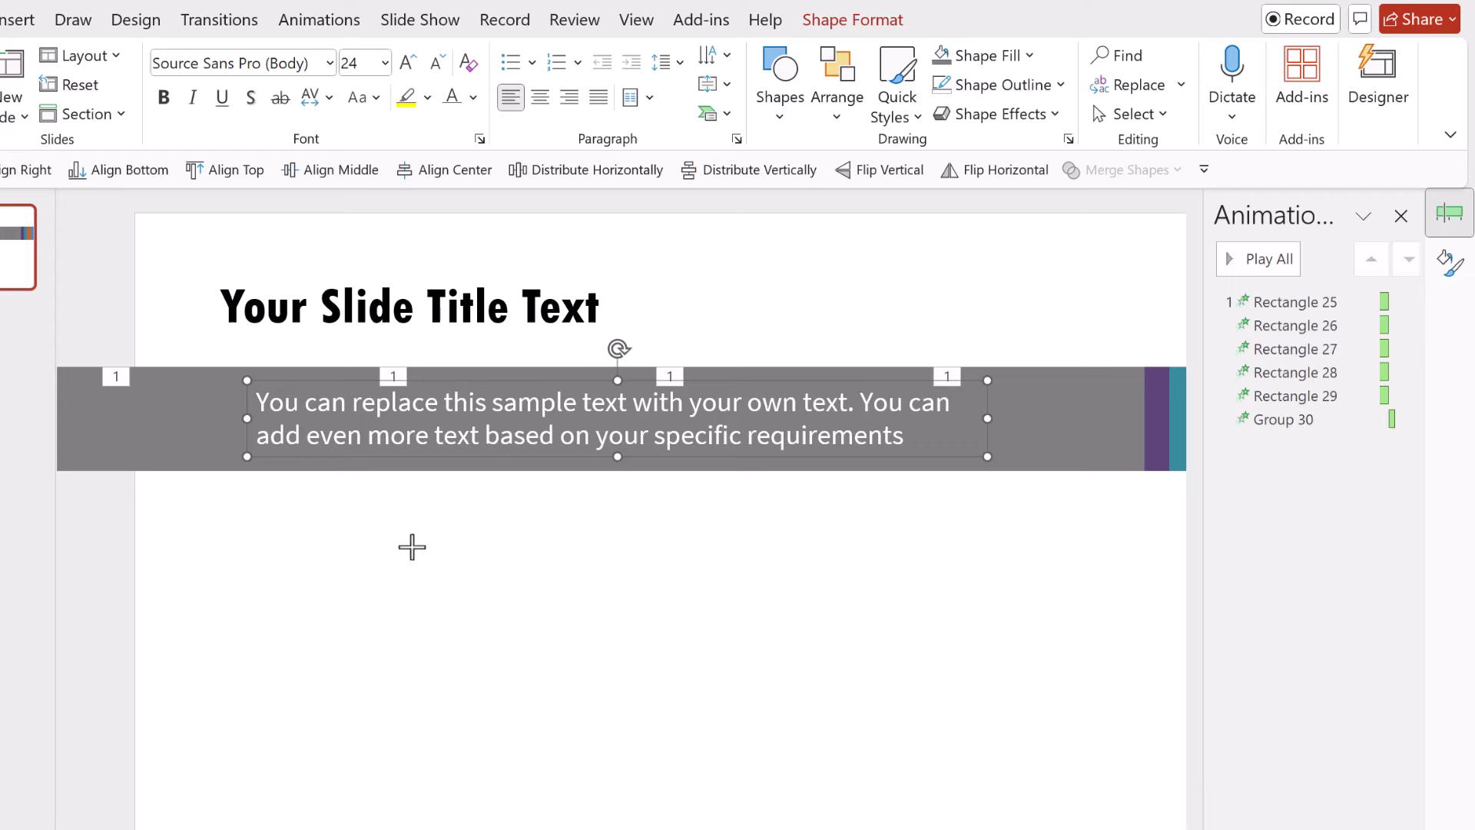
pyautogui.moveTo(412, 547); pyautogui.dragTo(492, 625)
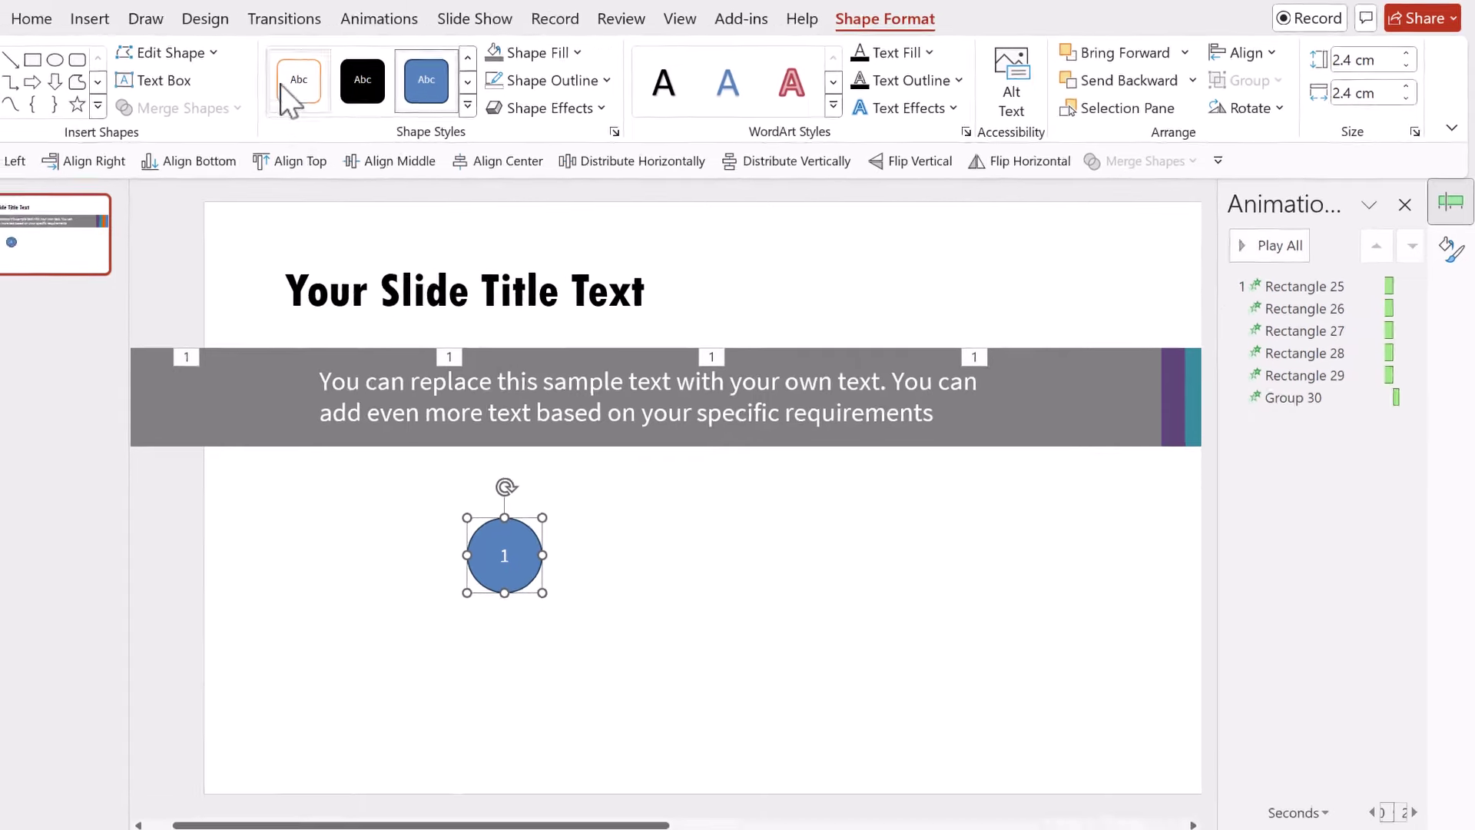
# Step: Set the circle's number in the Tw Cen MT Condensed Extra Bold heading font at size 36
pyautogui.click(90, 20)
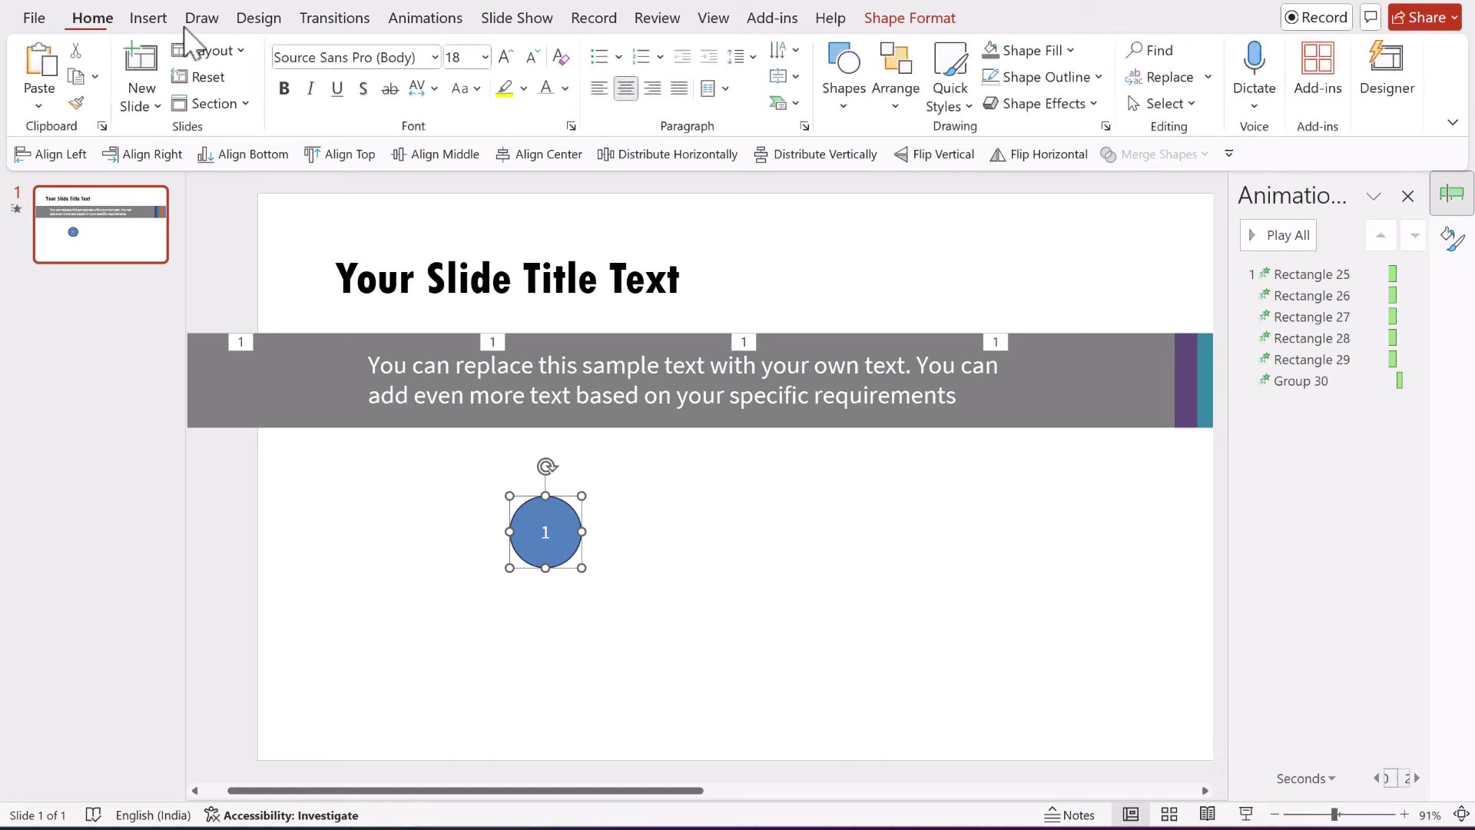
pyautogui.click(434, 57)
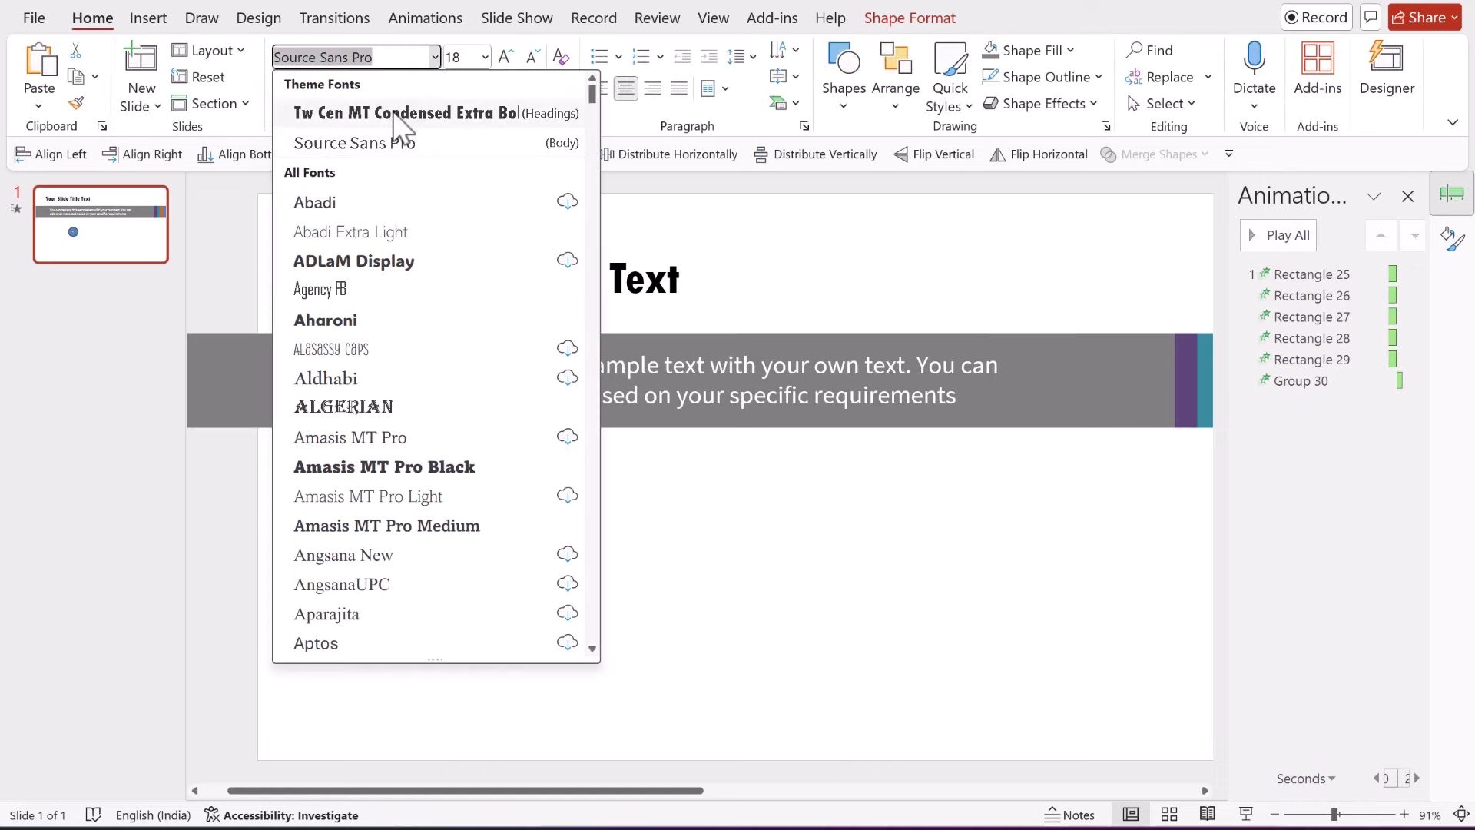
pyautogui.click(396, 113)
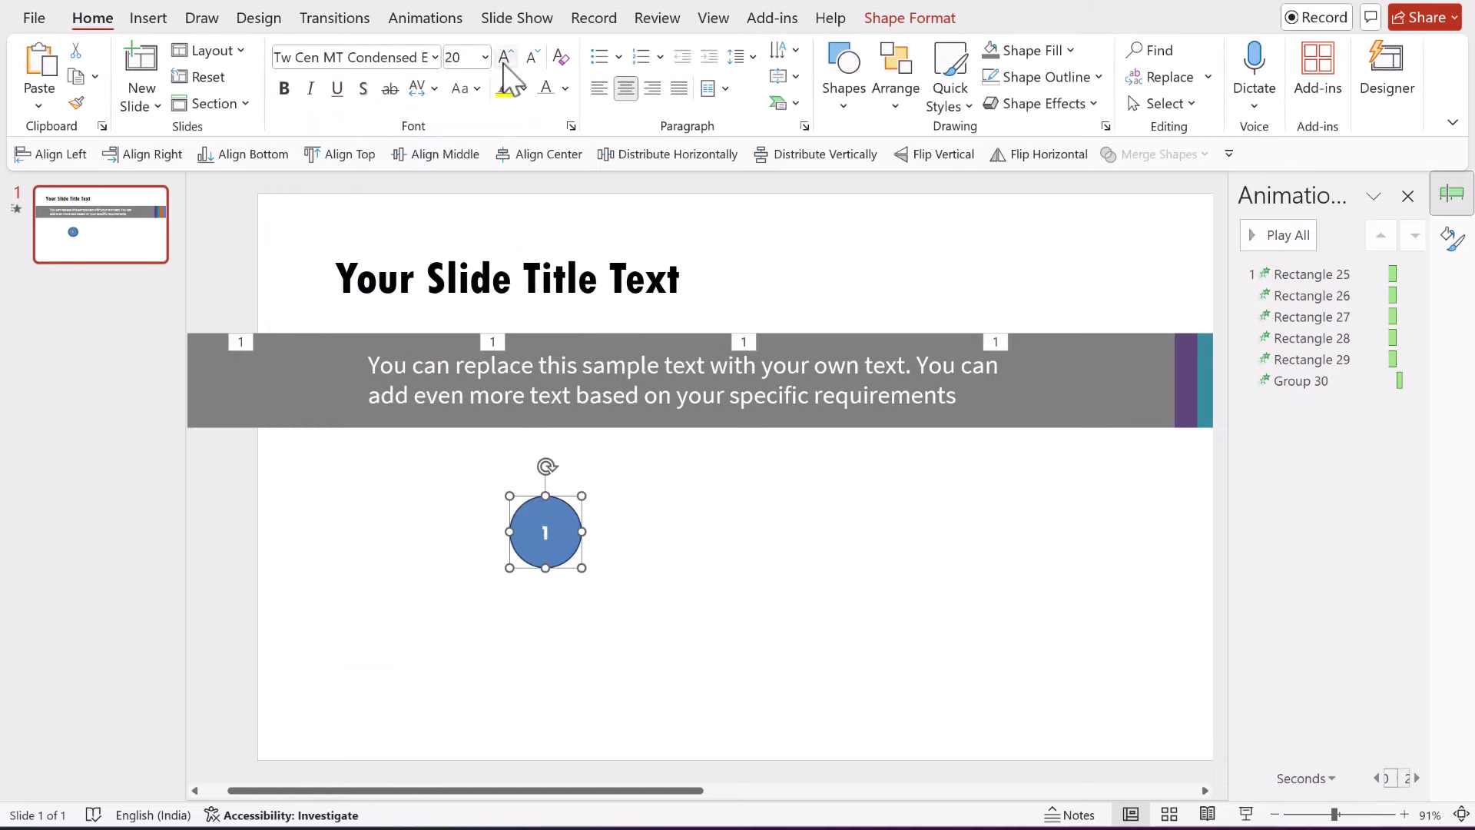
pyautogui.click(505, 57)
pyautogui.click(504, 57)
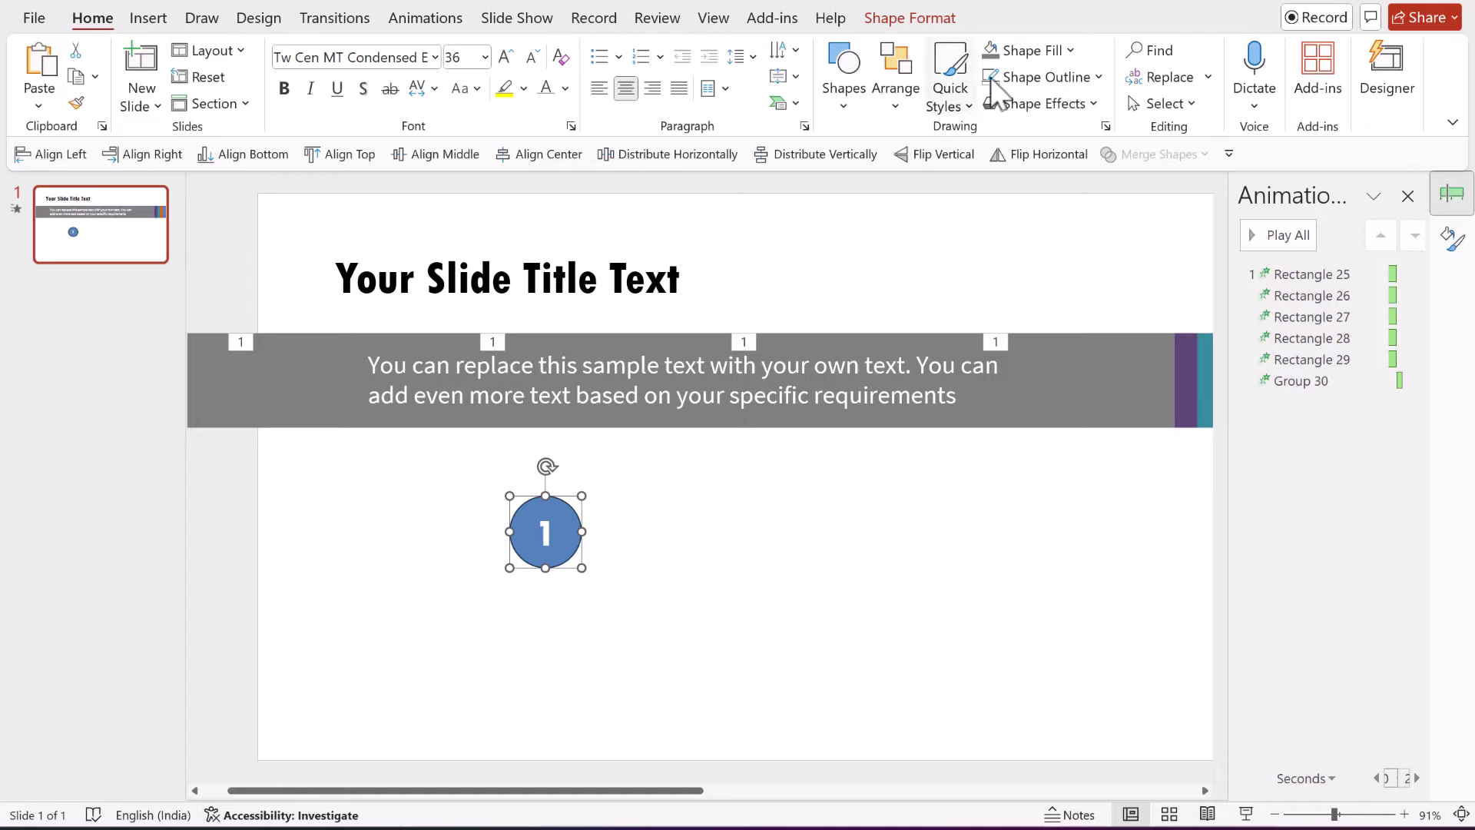
# Step: Fill the numbered circle with white and remove its outline
pyautogui.click(1059, 53)
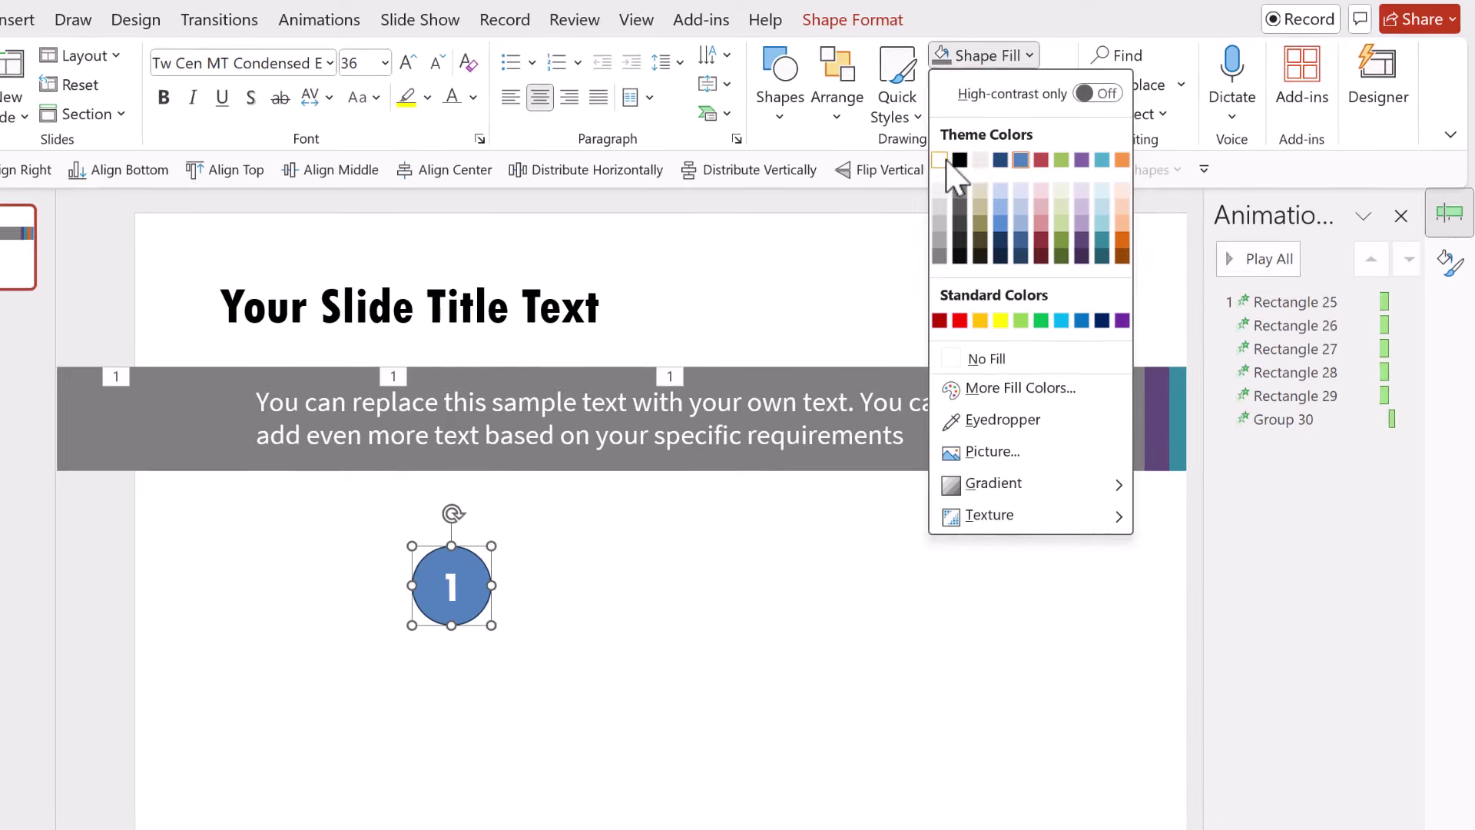
pyautogui.click(980, 148)
pyautogui.click(1013, 86)
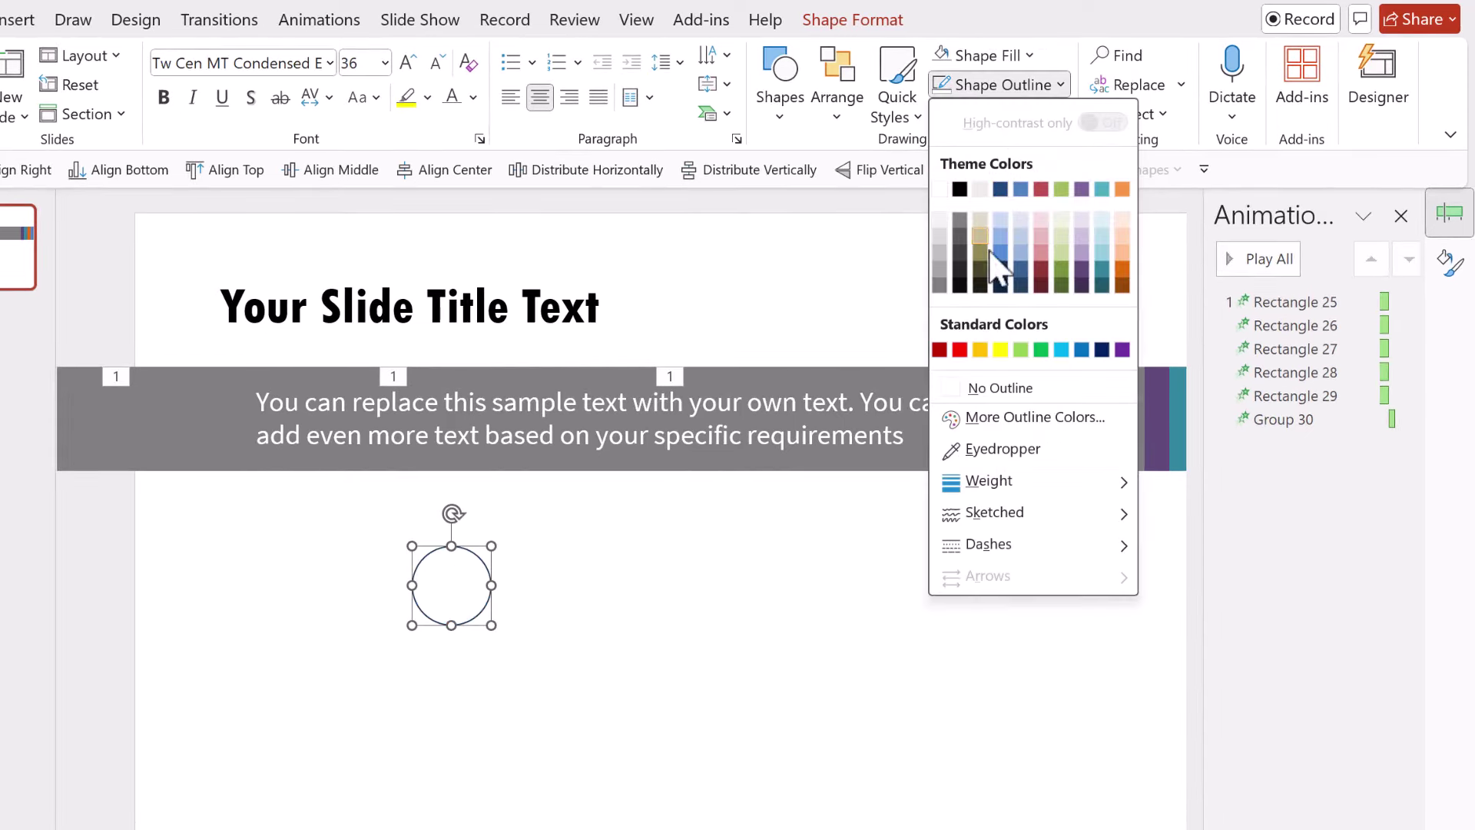
pyautogui.click(987, 386)
# Step: Add an outer shadow cast toward the circle's left side and change its number's font colour to black
pyautogui.click(1000, 114)
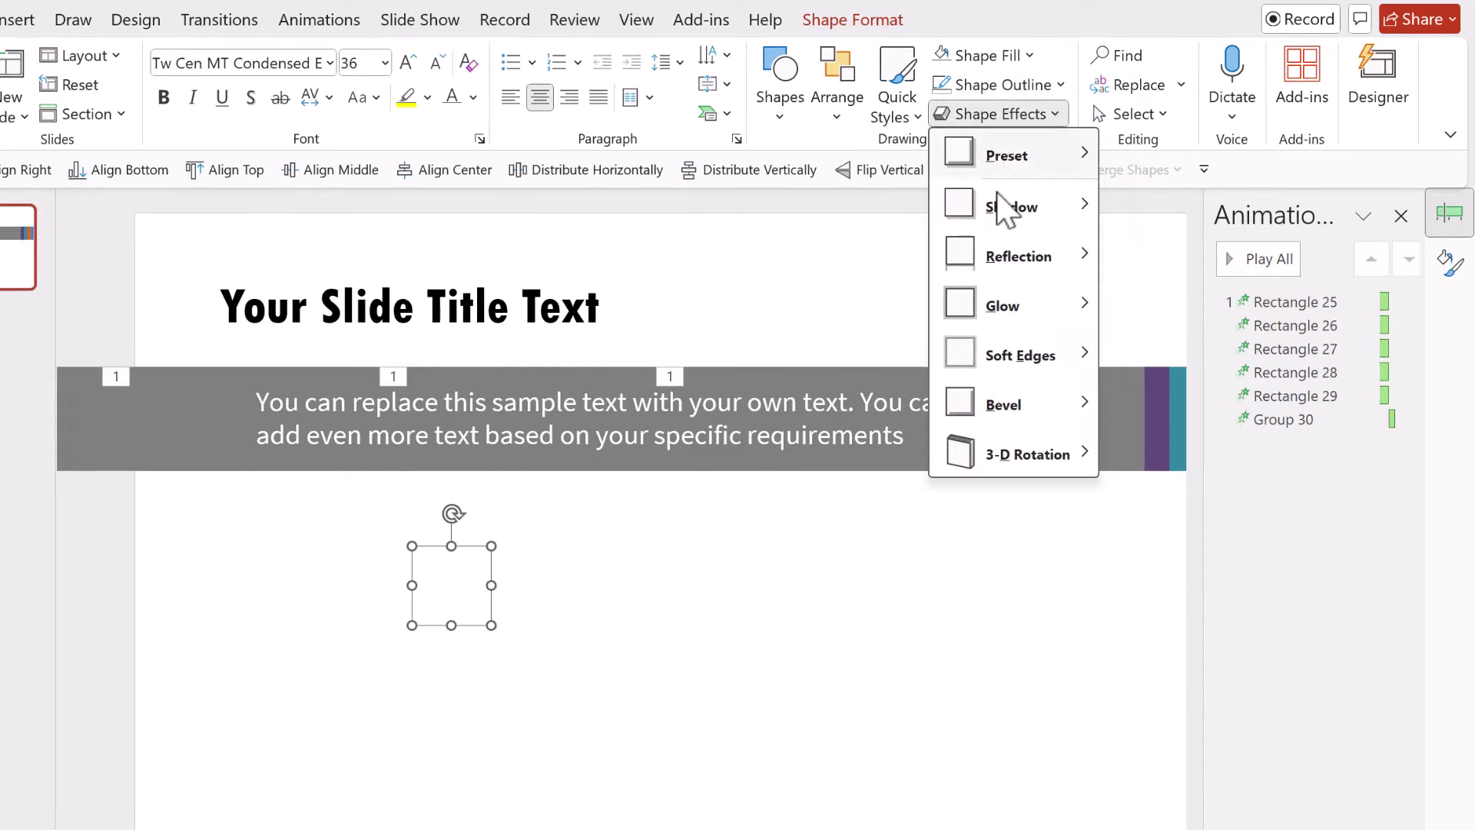
pyautogui.moveTo(1001, 209)
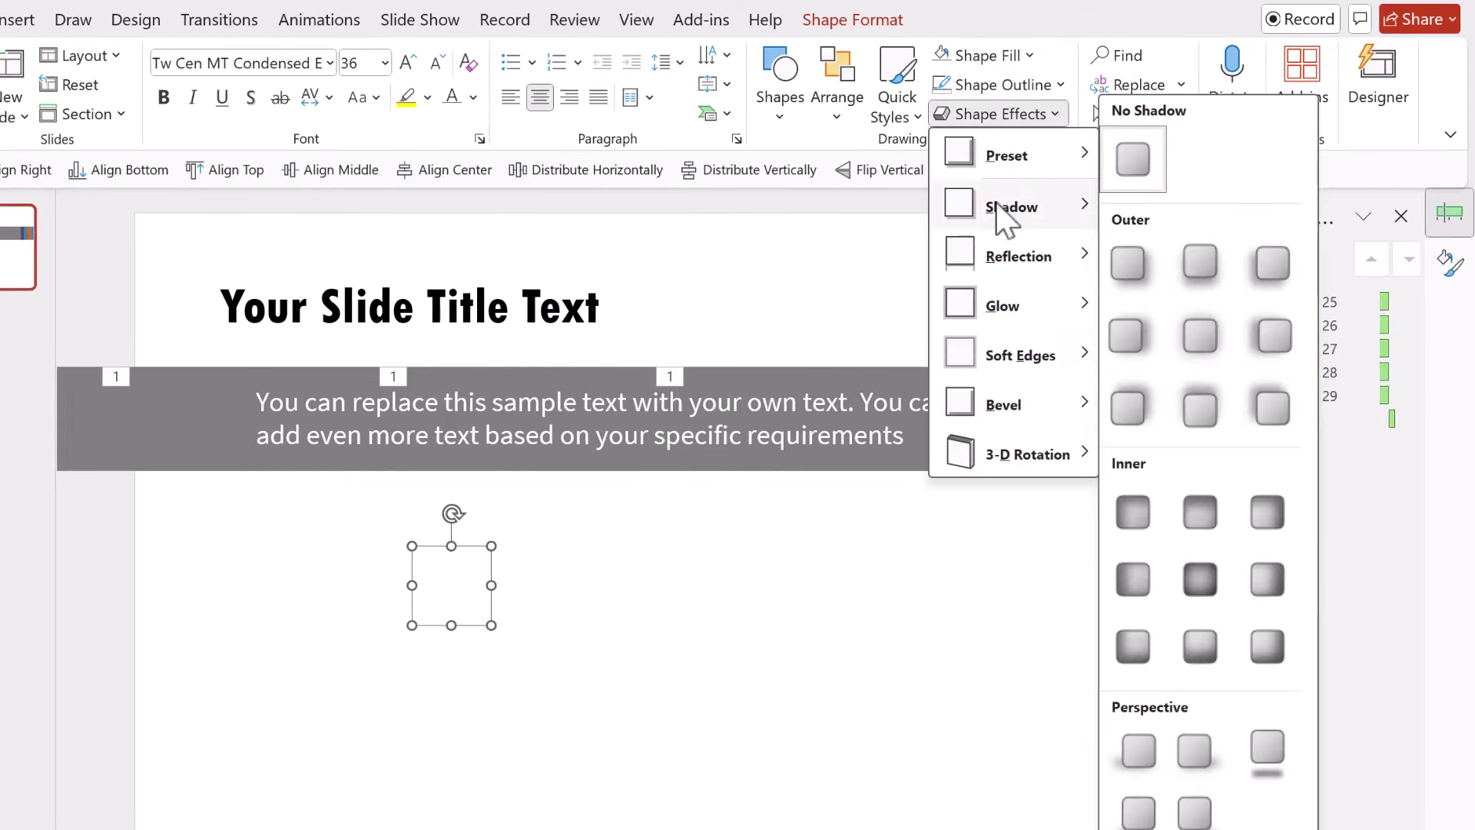
pyautogui.click(1270, 338)
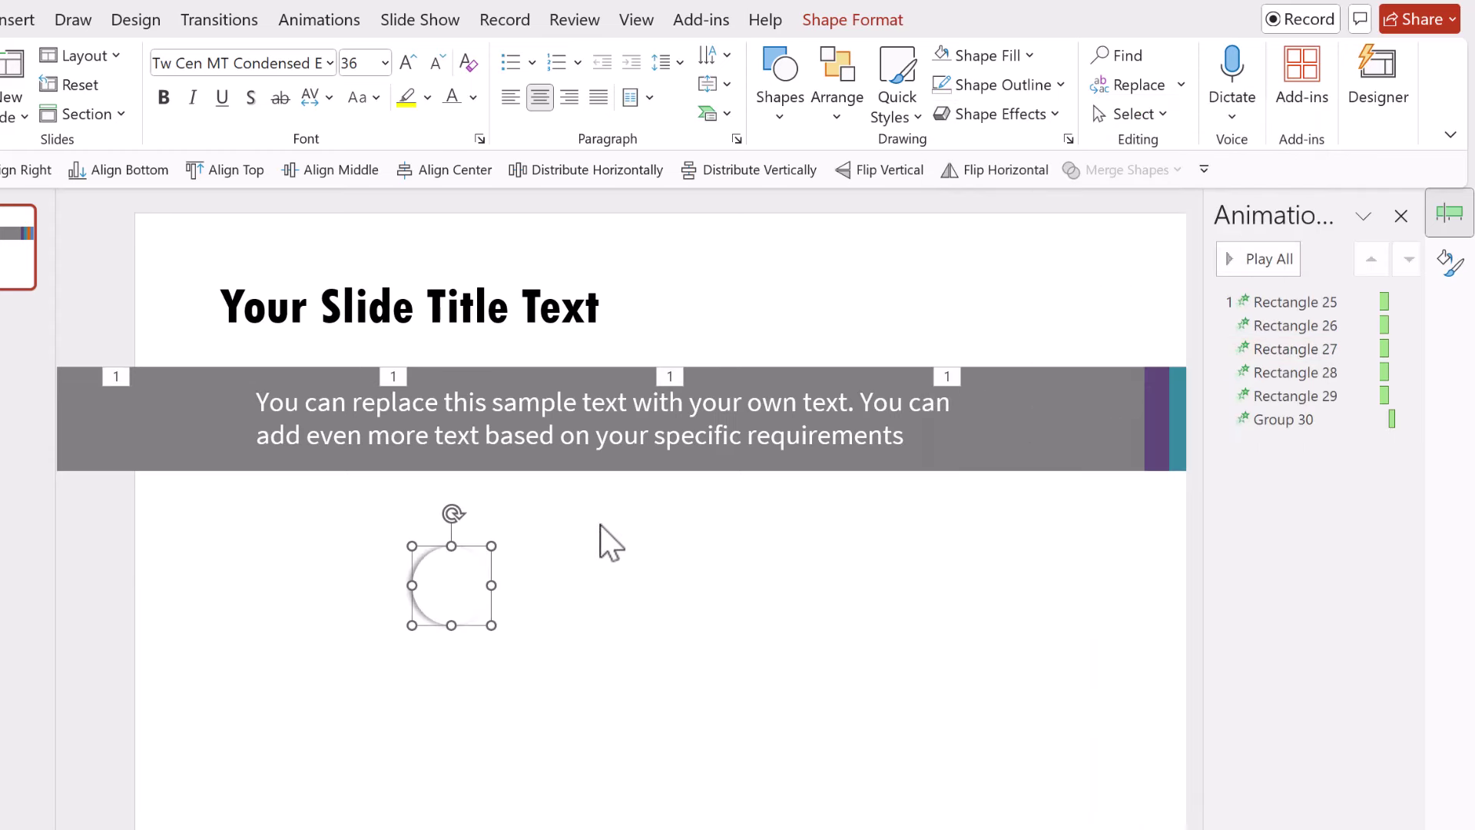
pyautogui.click(473, 97)
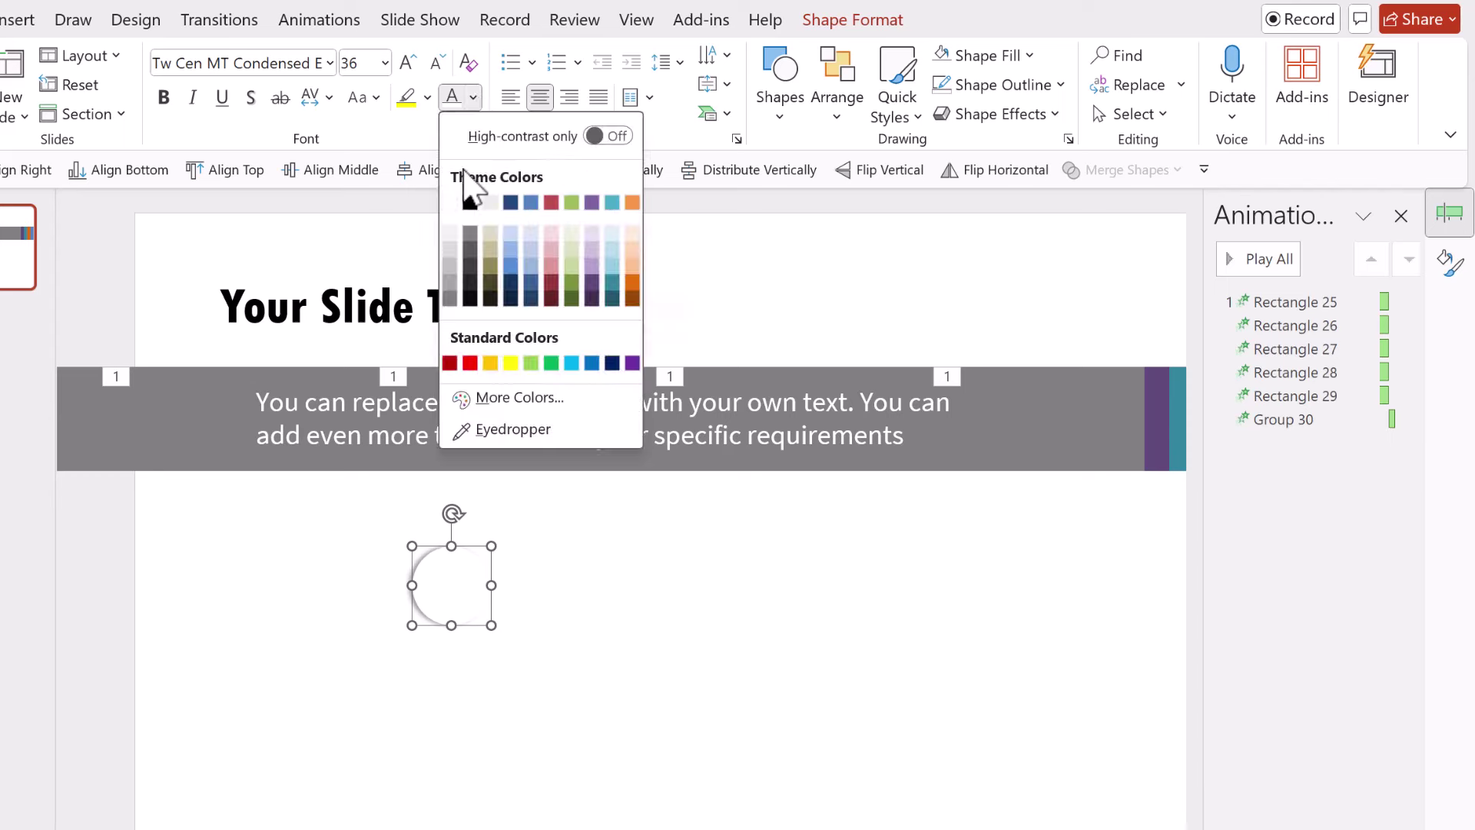
pyautogui.click(471, 203)
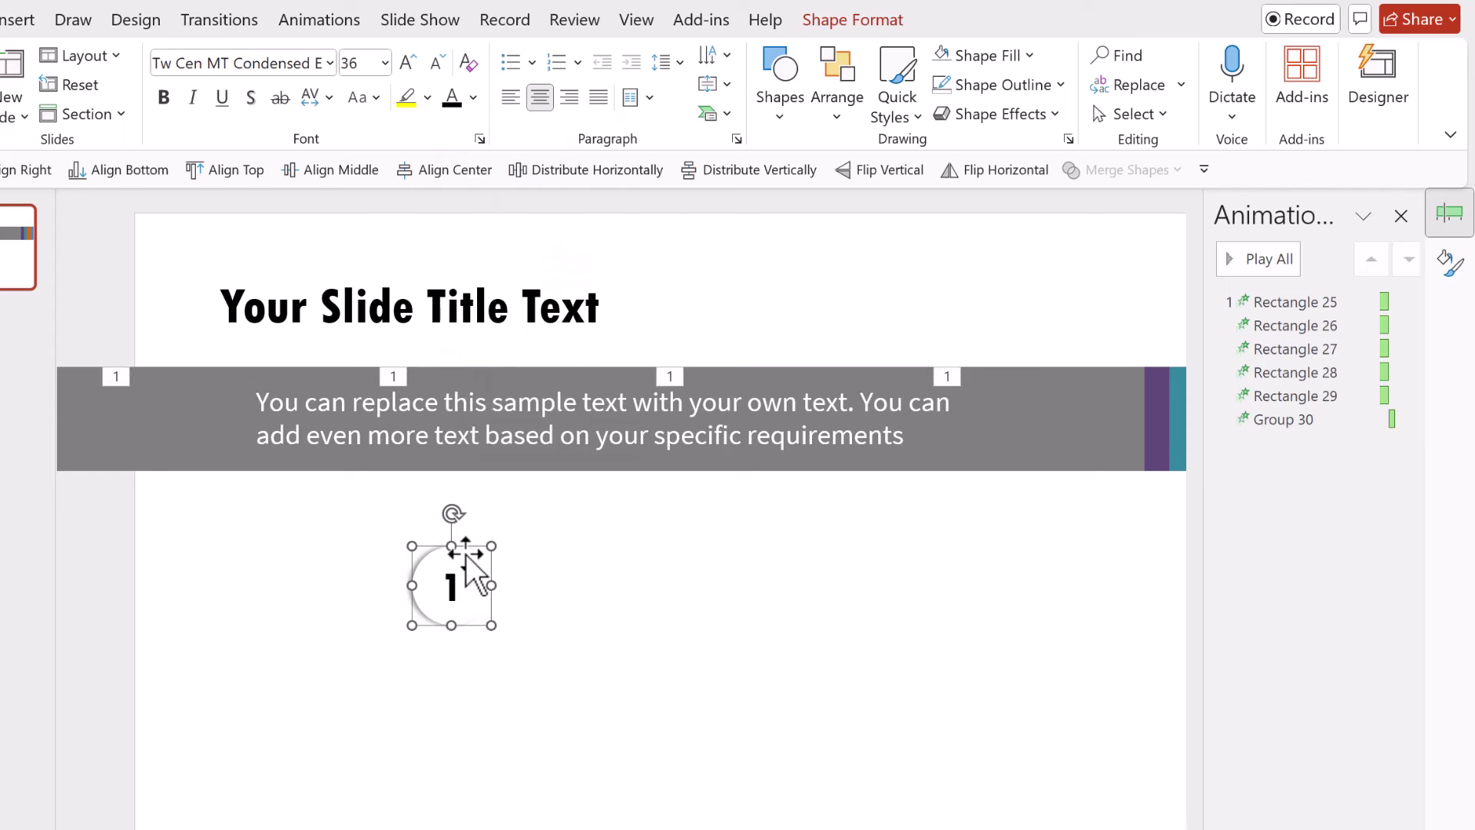
# Step: Place the numbered circle near the bar's right end, covering part of the purple and teal strips up to the orange strip's edge
pyautogui.moveTo(466, 555); pyautogui.dragTo(1160, 384)
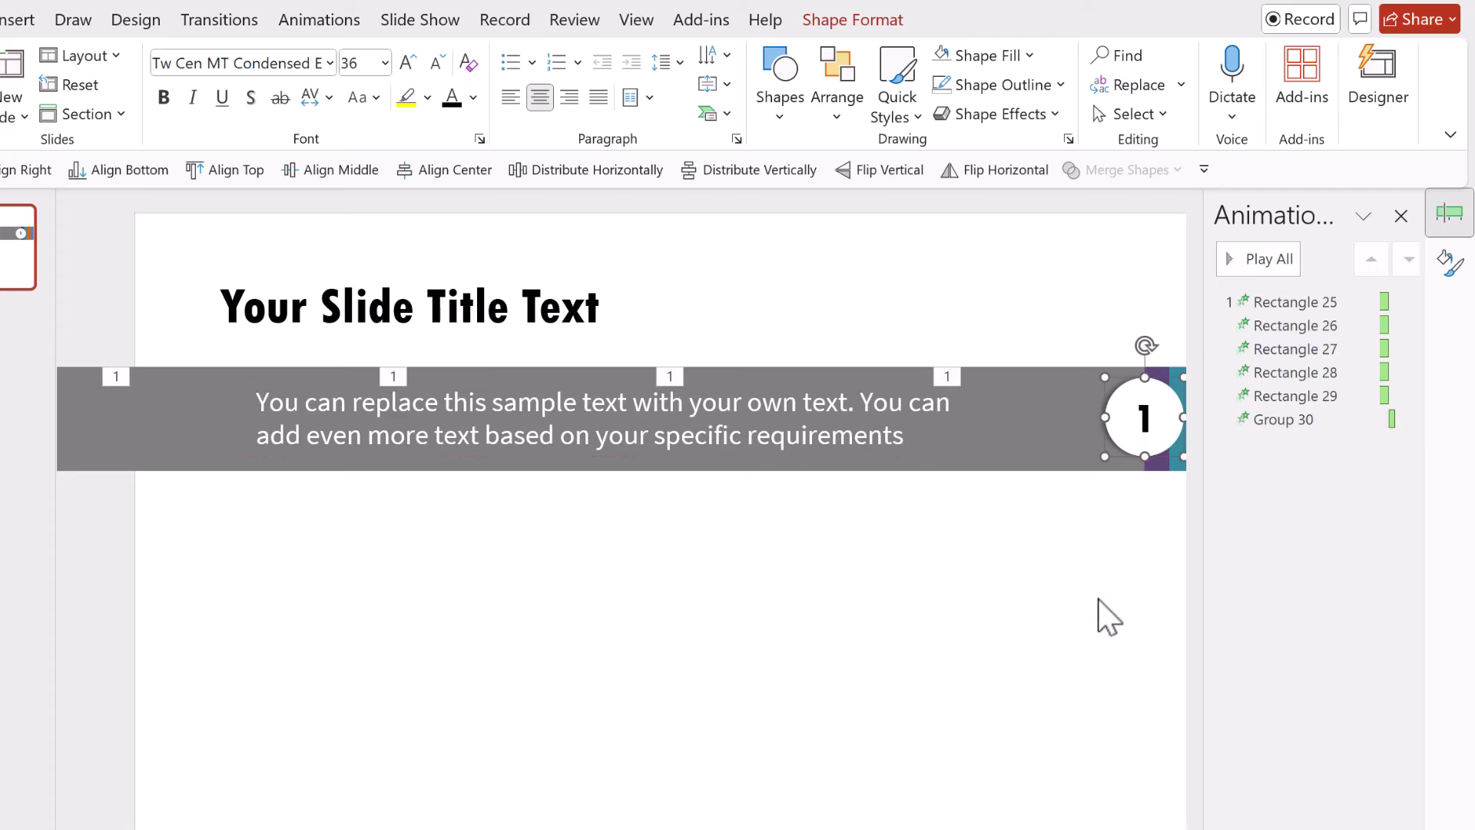
pyautogui.hscroll(5, 621, 522)
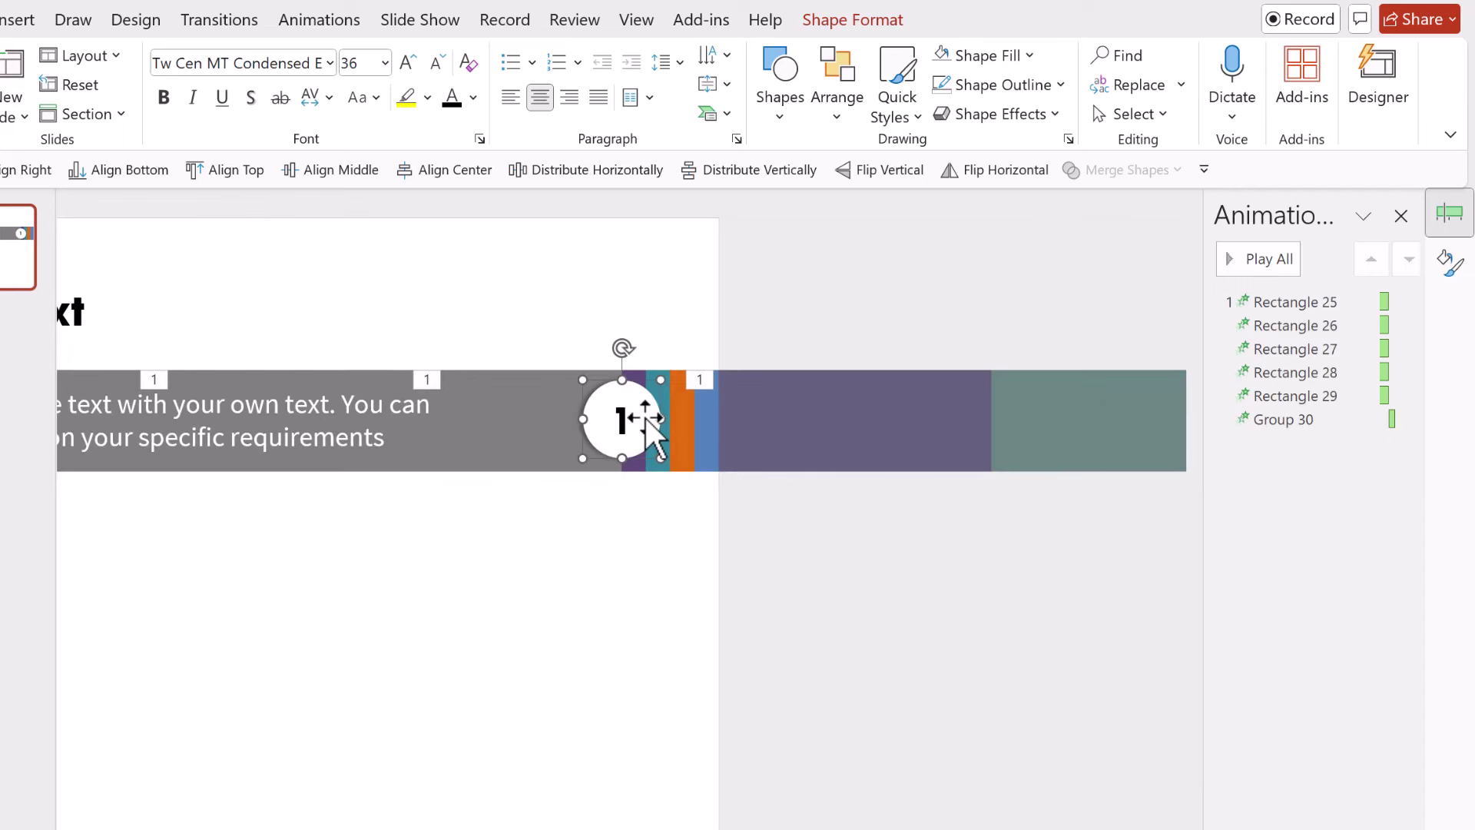
pyautogui.moveTo(645, 417)
pyautogui.mouseDown()
pyautogui.moveTo(673, 417)
pyautogui.moveTo(653, 416)
pyautogui.mouseUp()
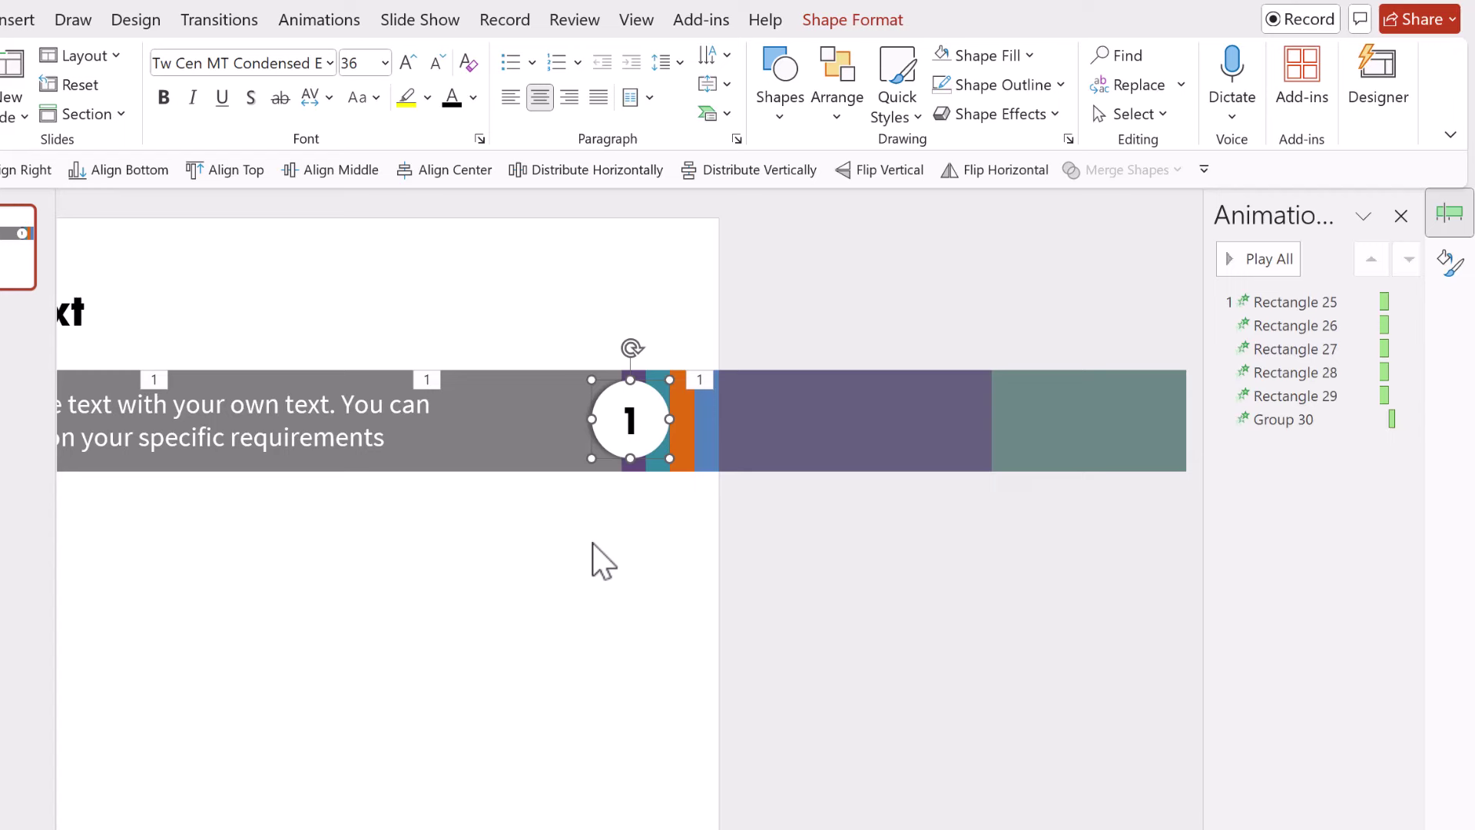
# Step: Apply a Fade entrance animation to the sample text box and the numbered circle, both starting With Previous
pyautogui.click(366, 458)
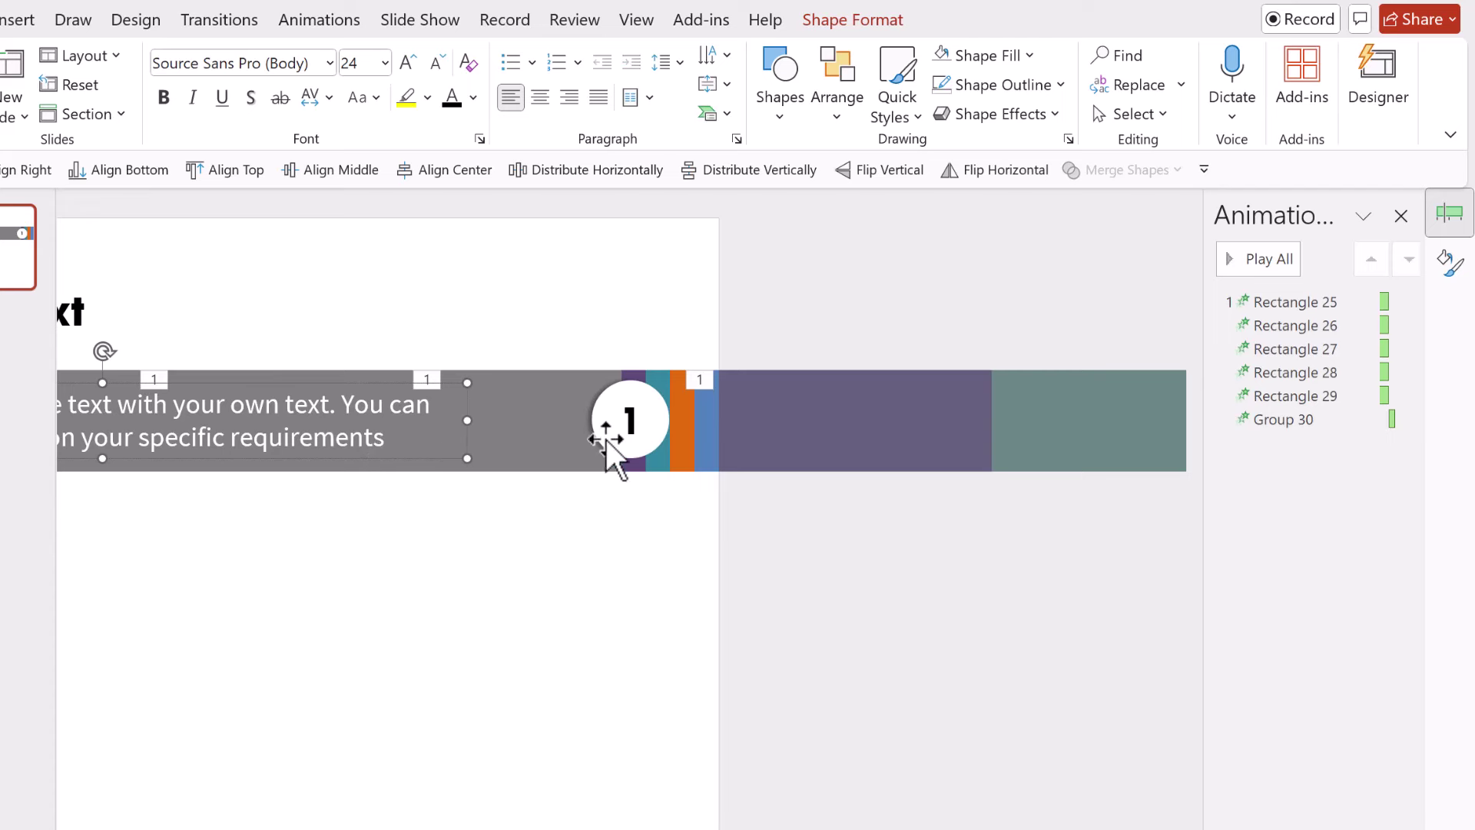
pyautogui.keyDown('shift'); pyautogui.click(659, 425); pyautogui.keyUp('shift')
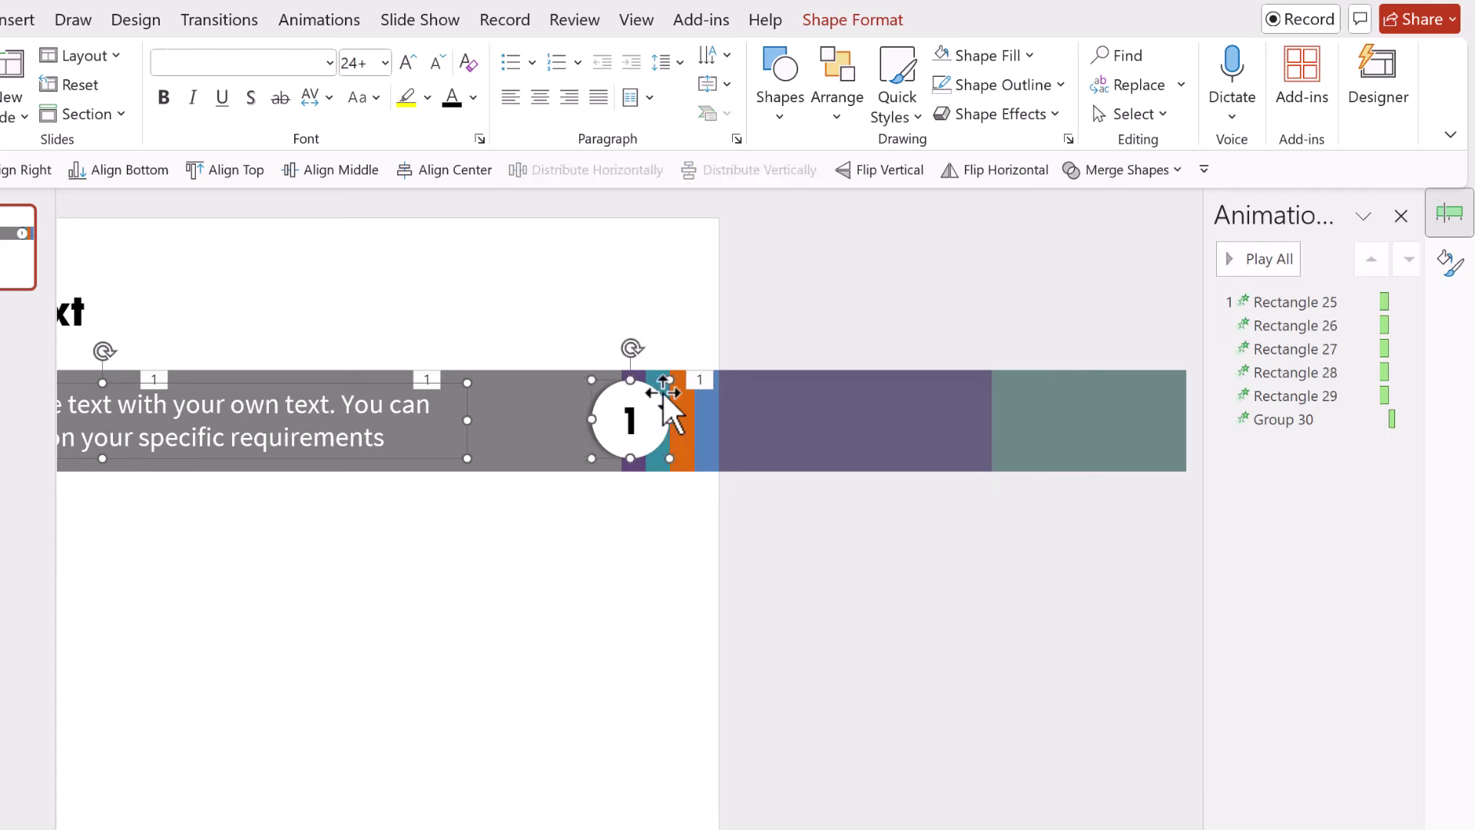
pyautogui.click(320, 23)
pyautogui.click(191, 116)
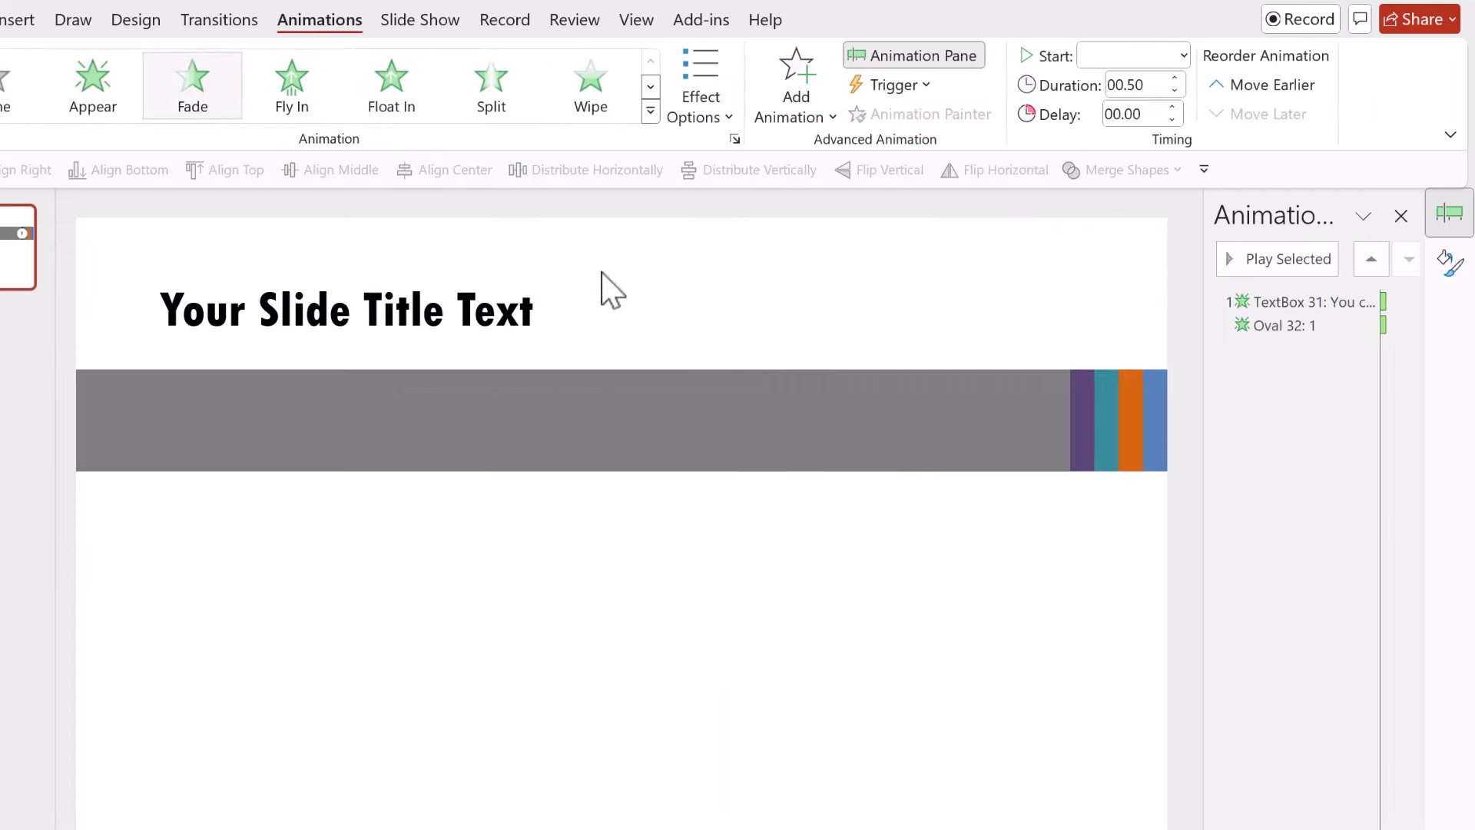
pyautogui.click(1146, 61)
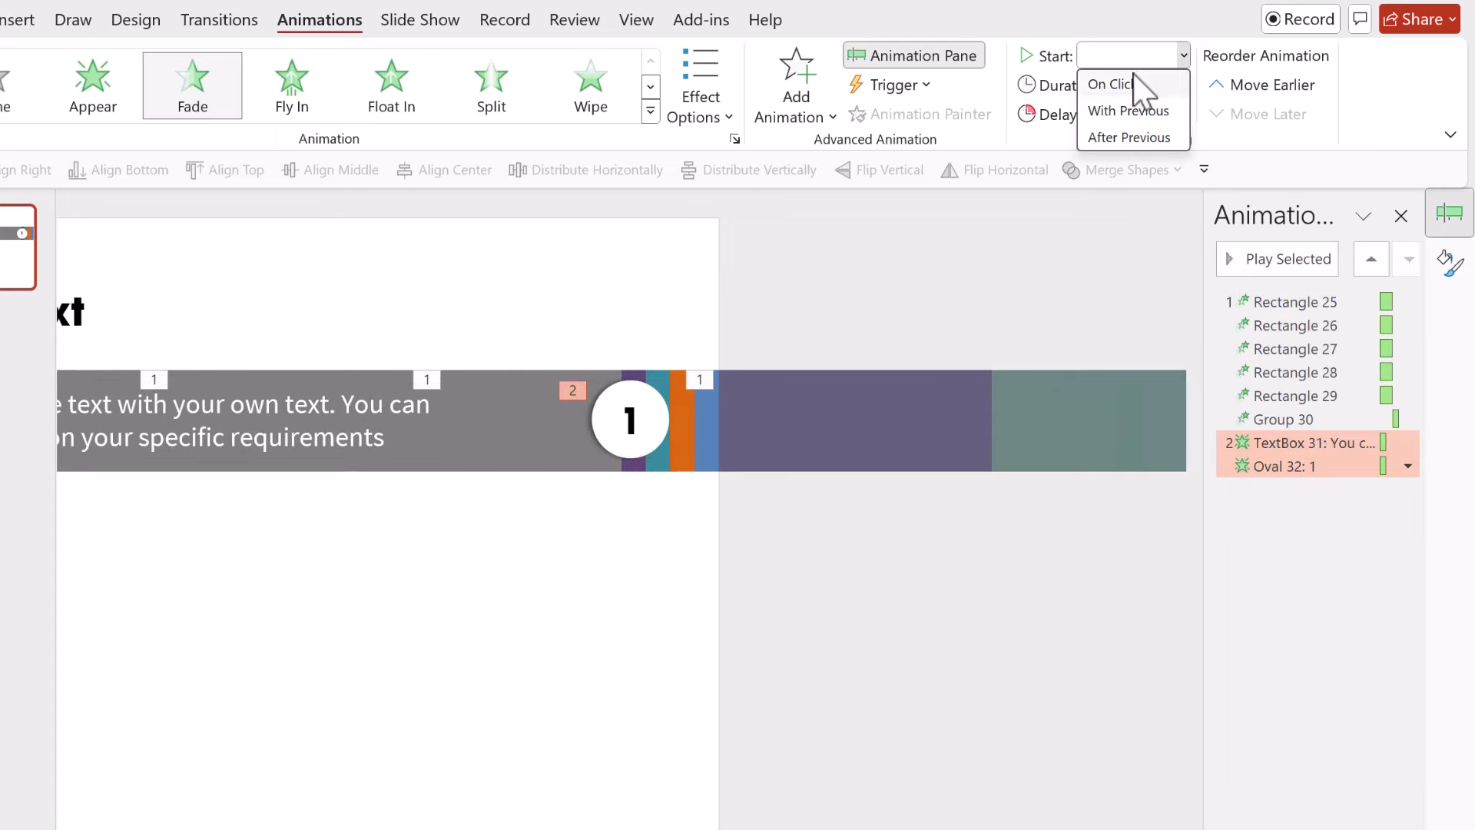
pyautogui.click(1122, 108)
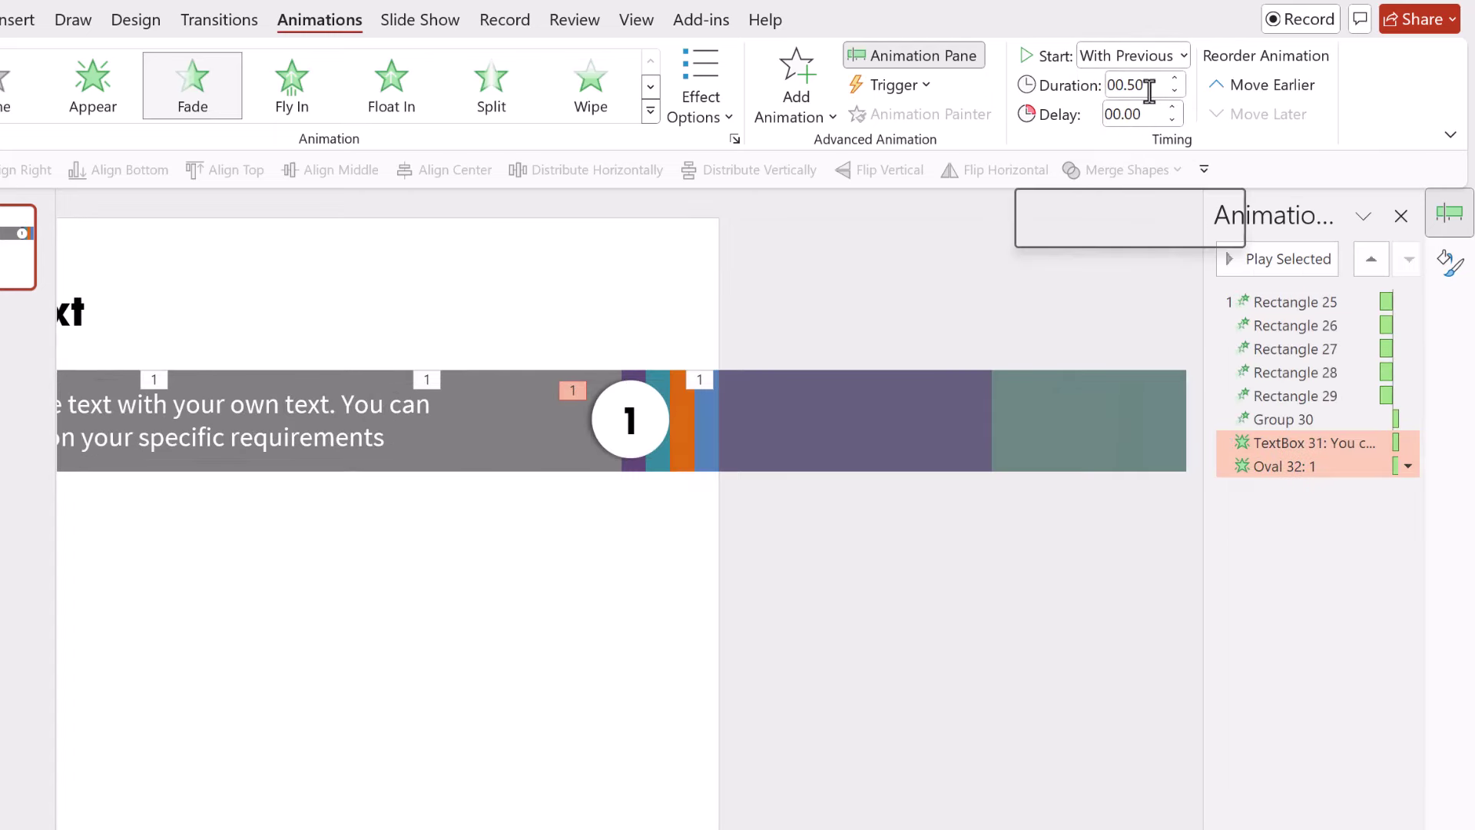
# Step: Preview the bar, text and numbered circle animations in the slide show
pyautogui.moveTo(1304, 471); pyautogui.dragTo(1320, 429)
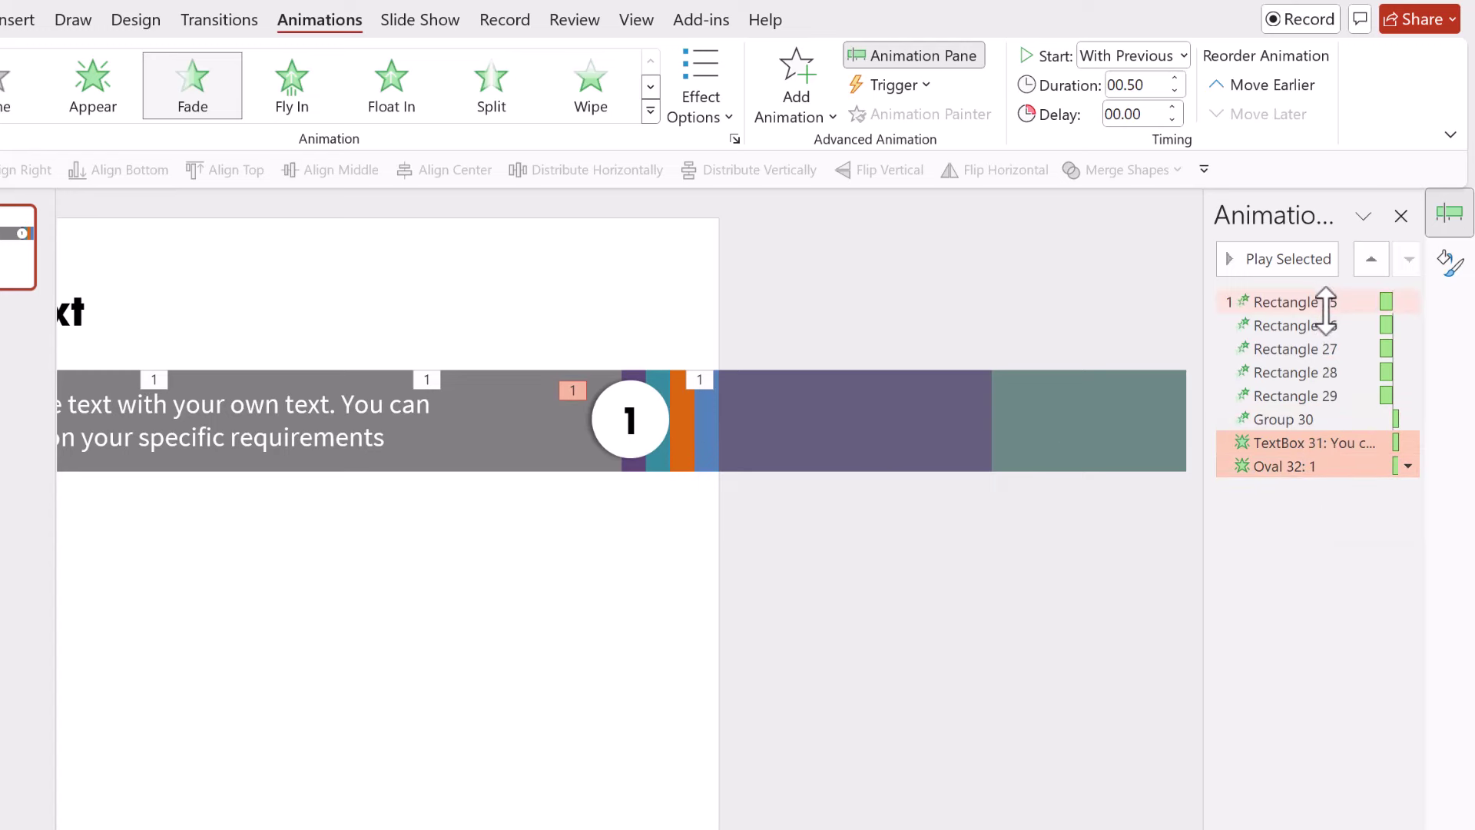
pyautogui.click(1301, 467)
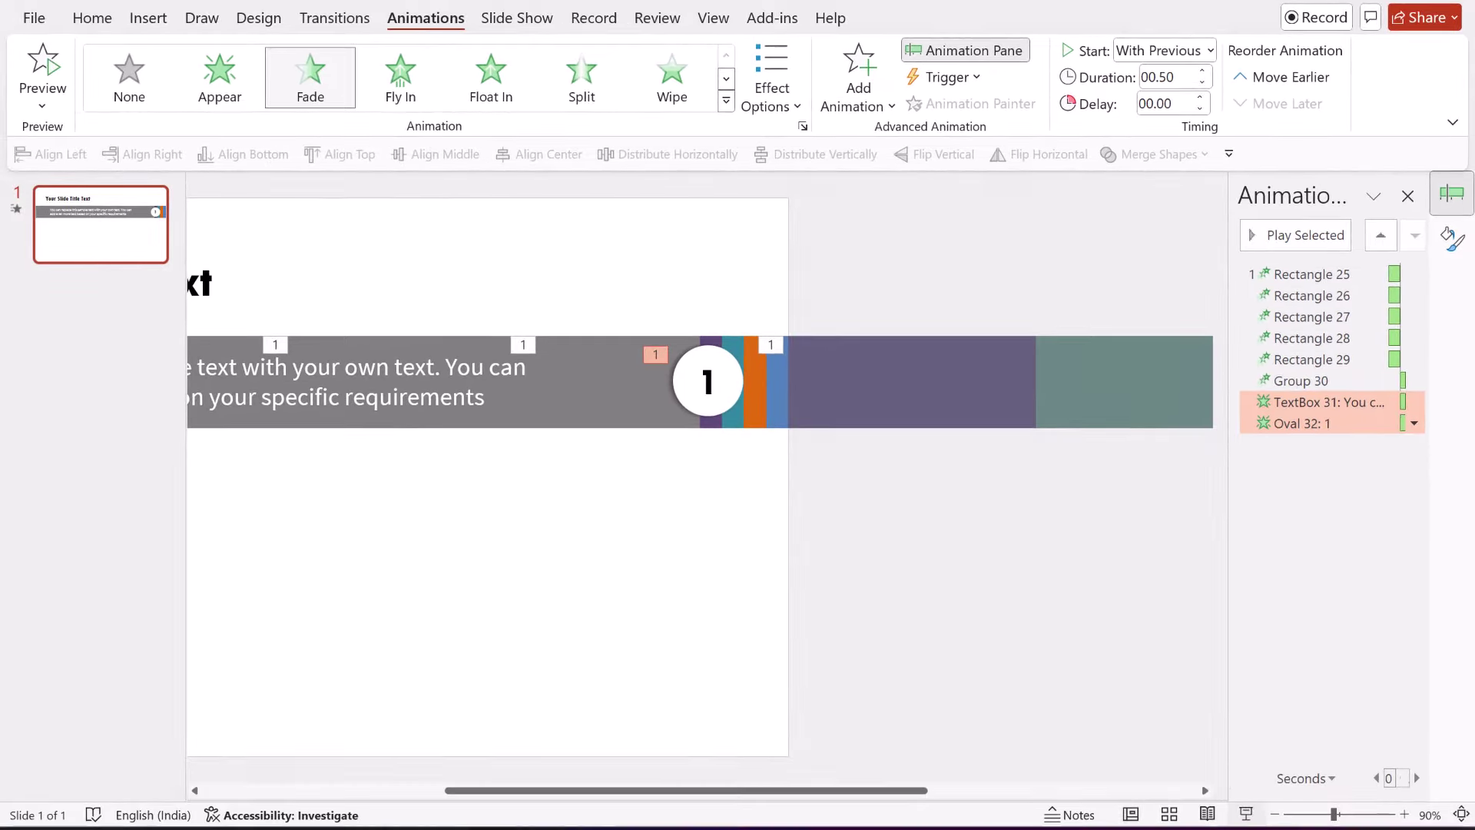
pyautogui.click(1245, 814)
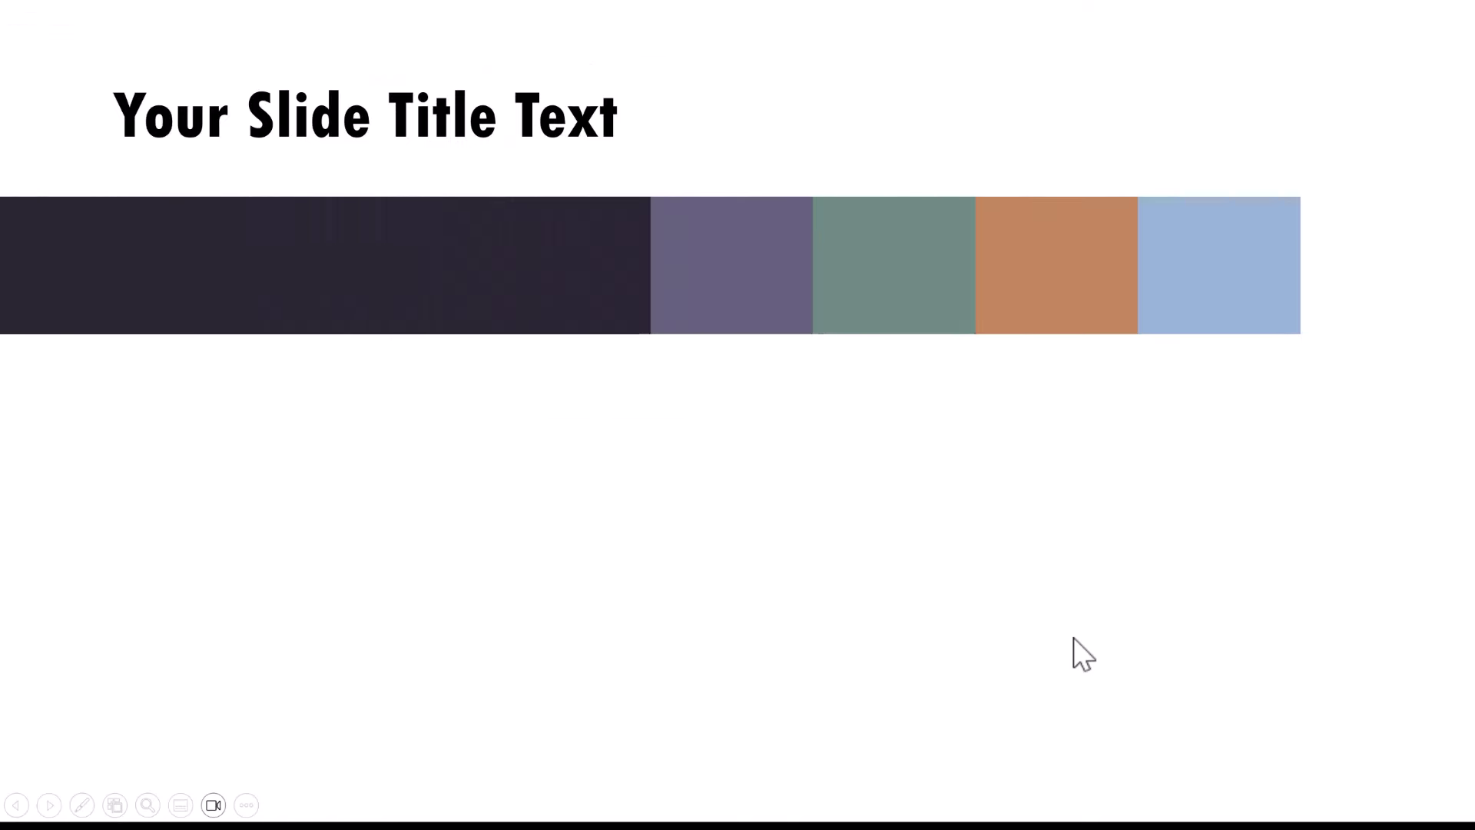
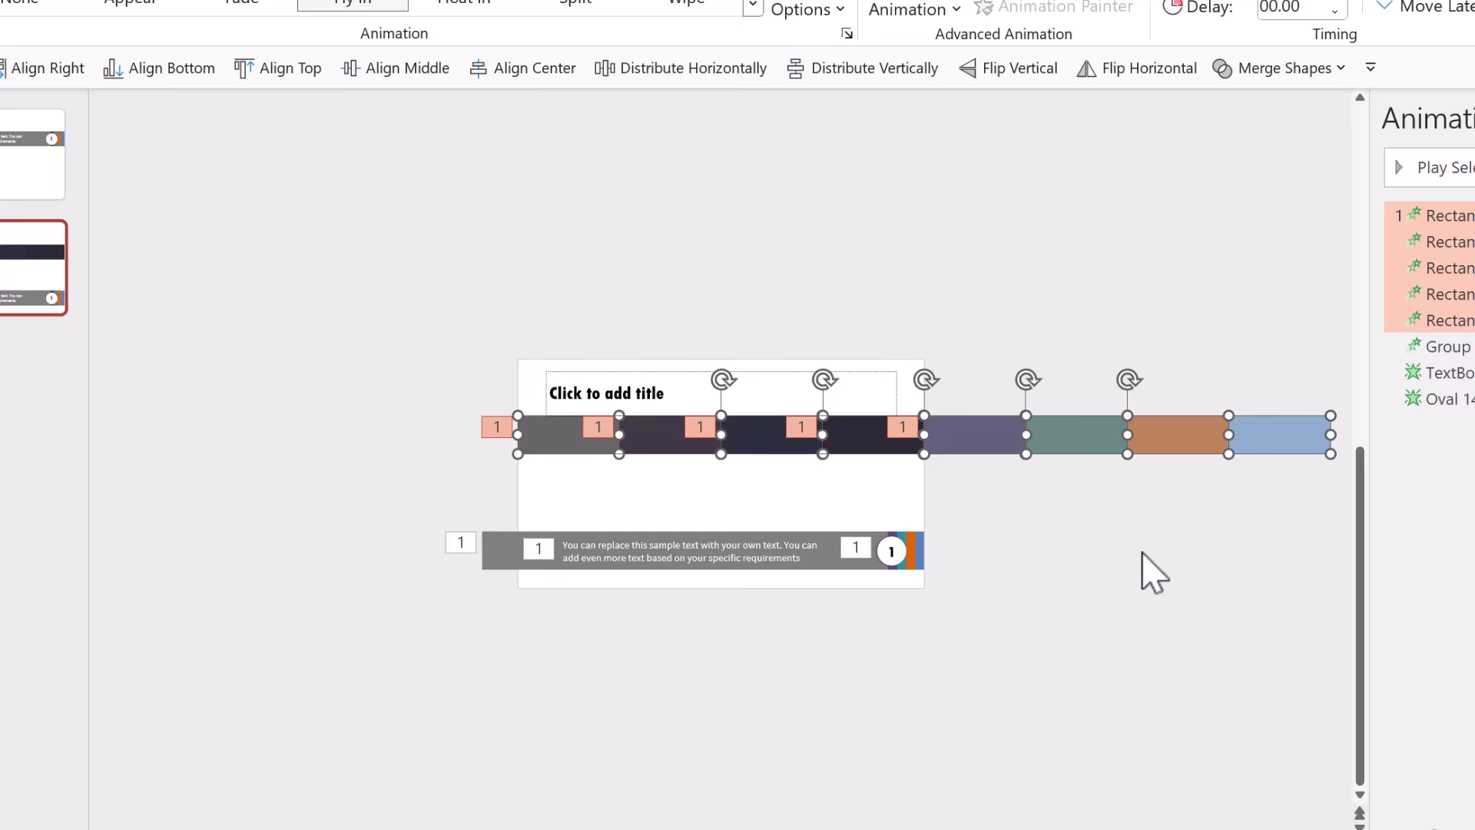
# Step: Group the five translucent bars on slide 2 and flip the group horizontally
pyautogui.hotkey('ctrl', 'g')
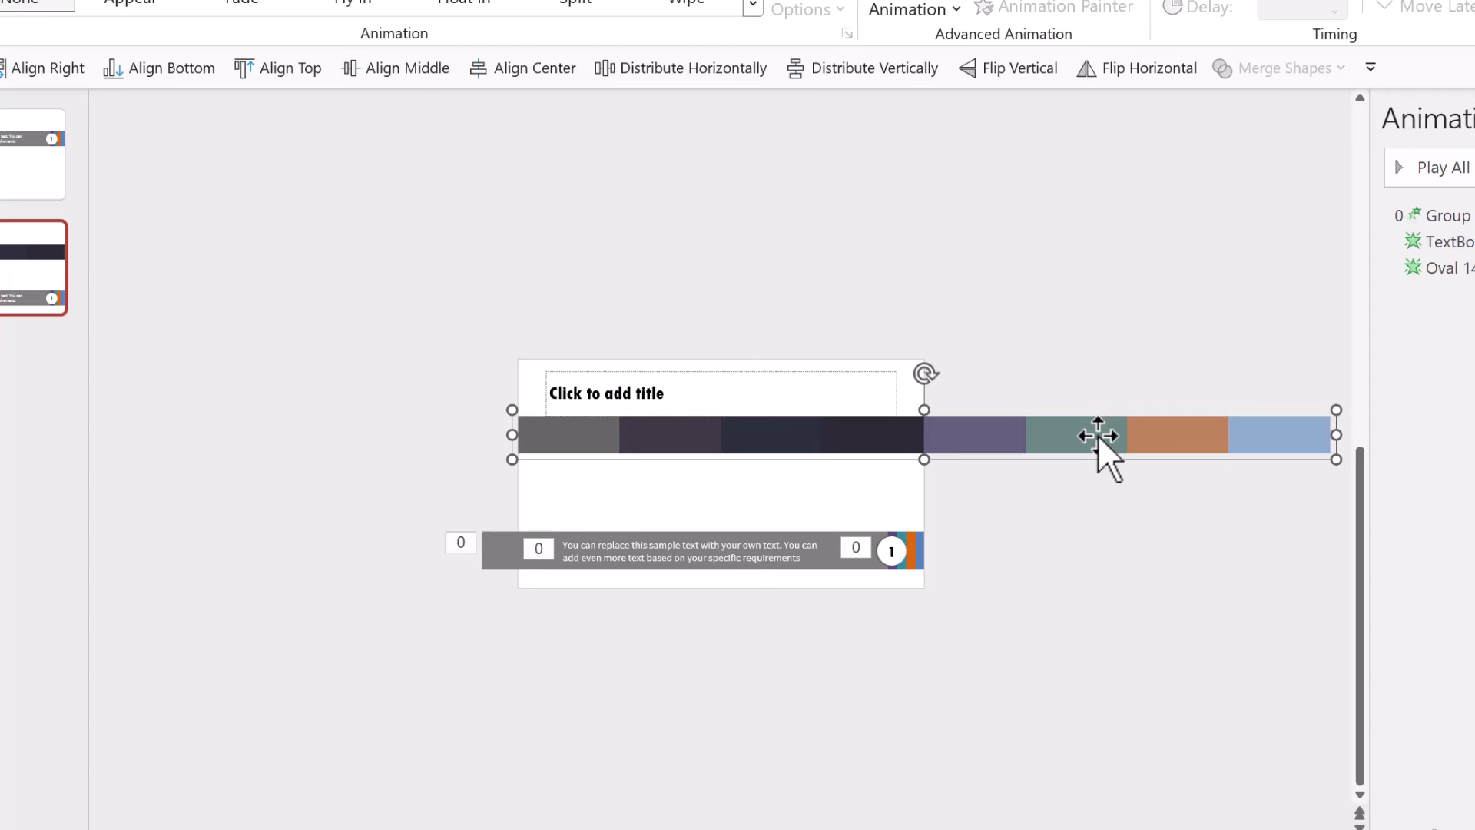
pyautogui.click(1164, 67)
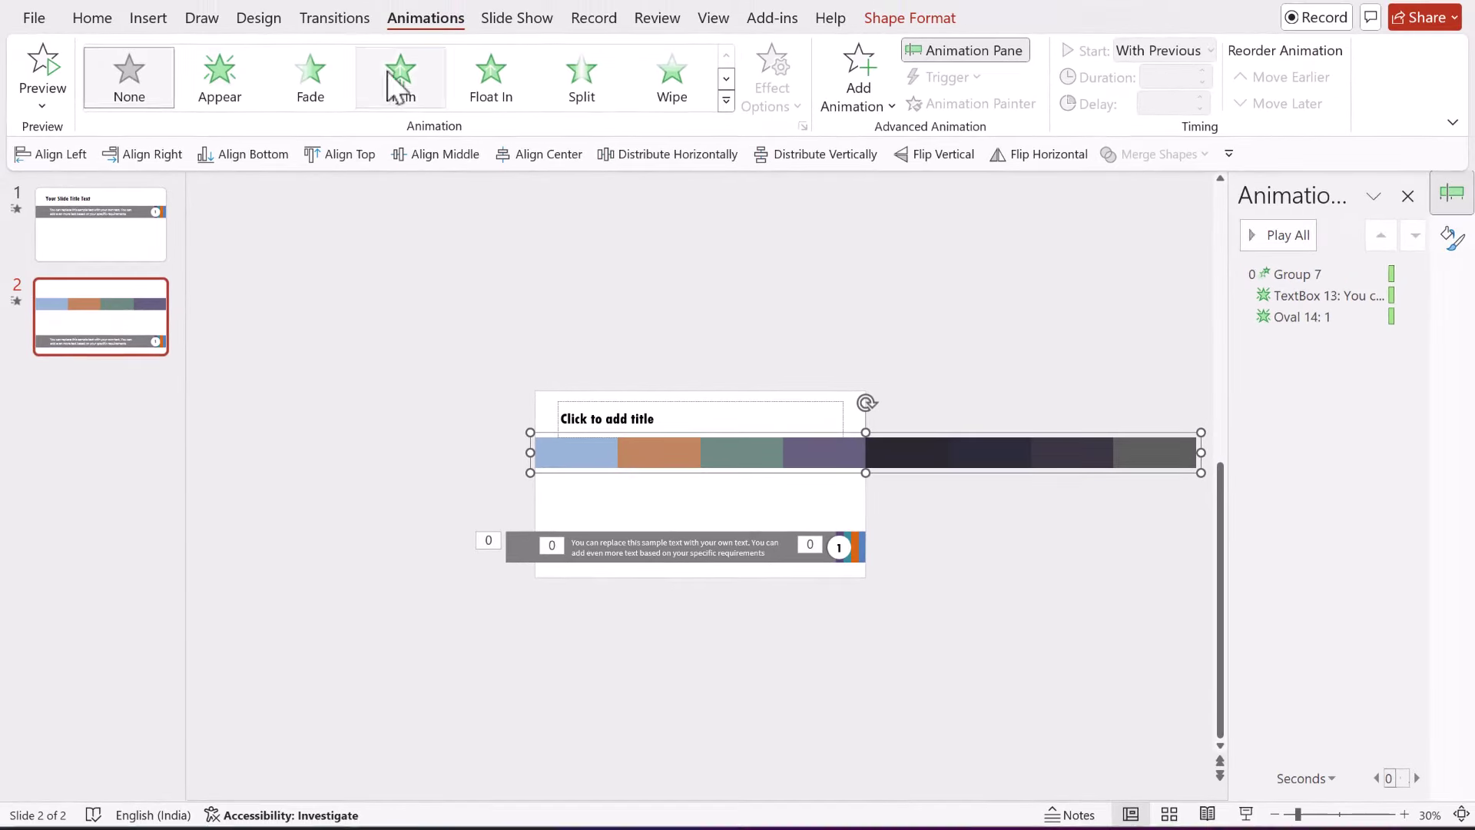
pyautogui.click(88, 23)
pyautogui.click(896, 107)
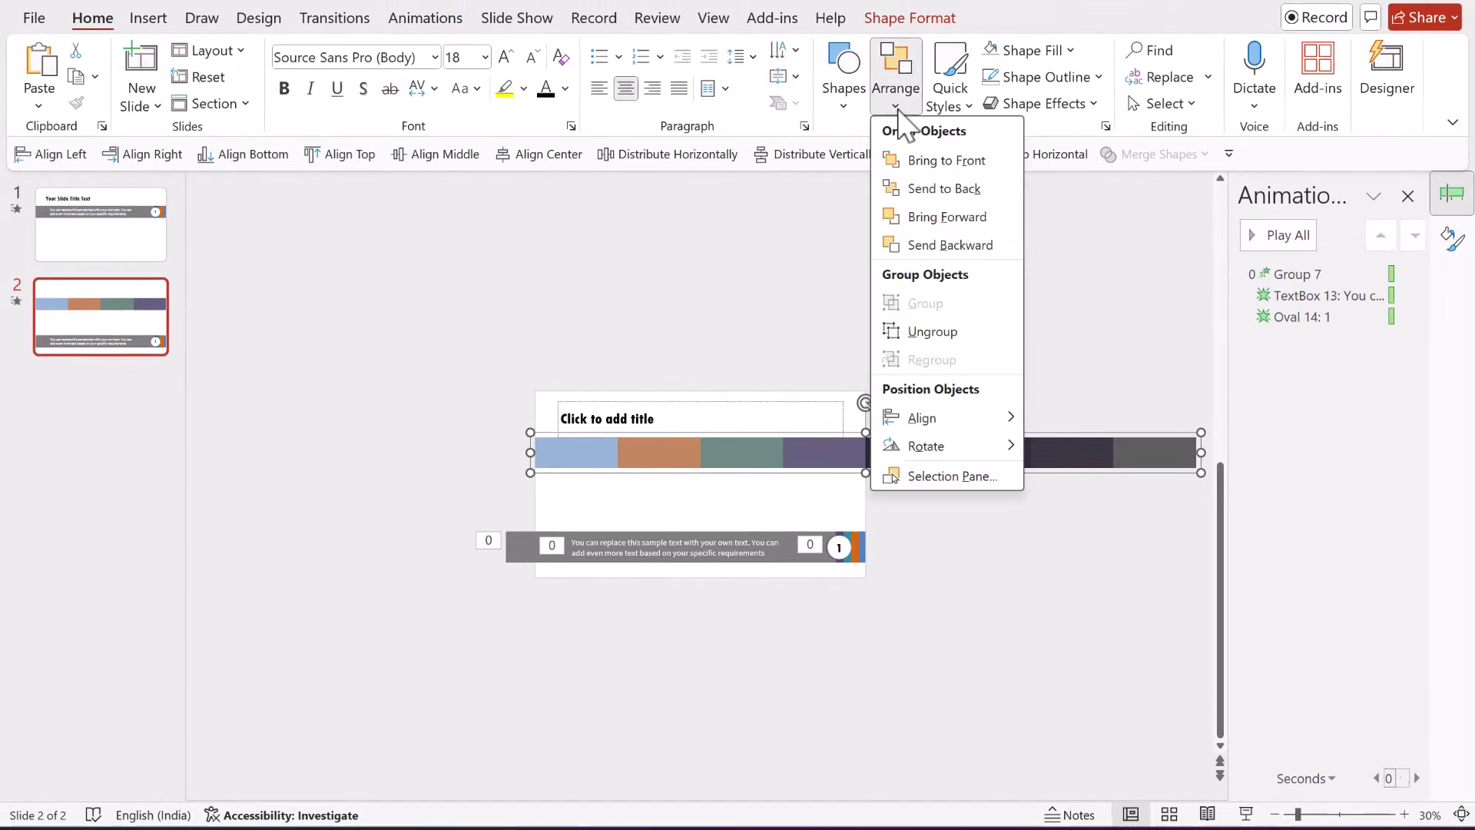
pyautogui.moveTo(935, 443)
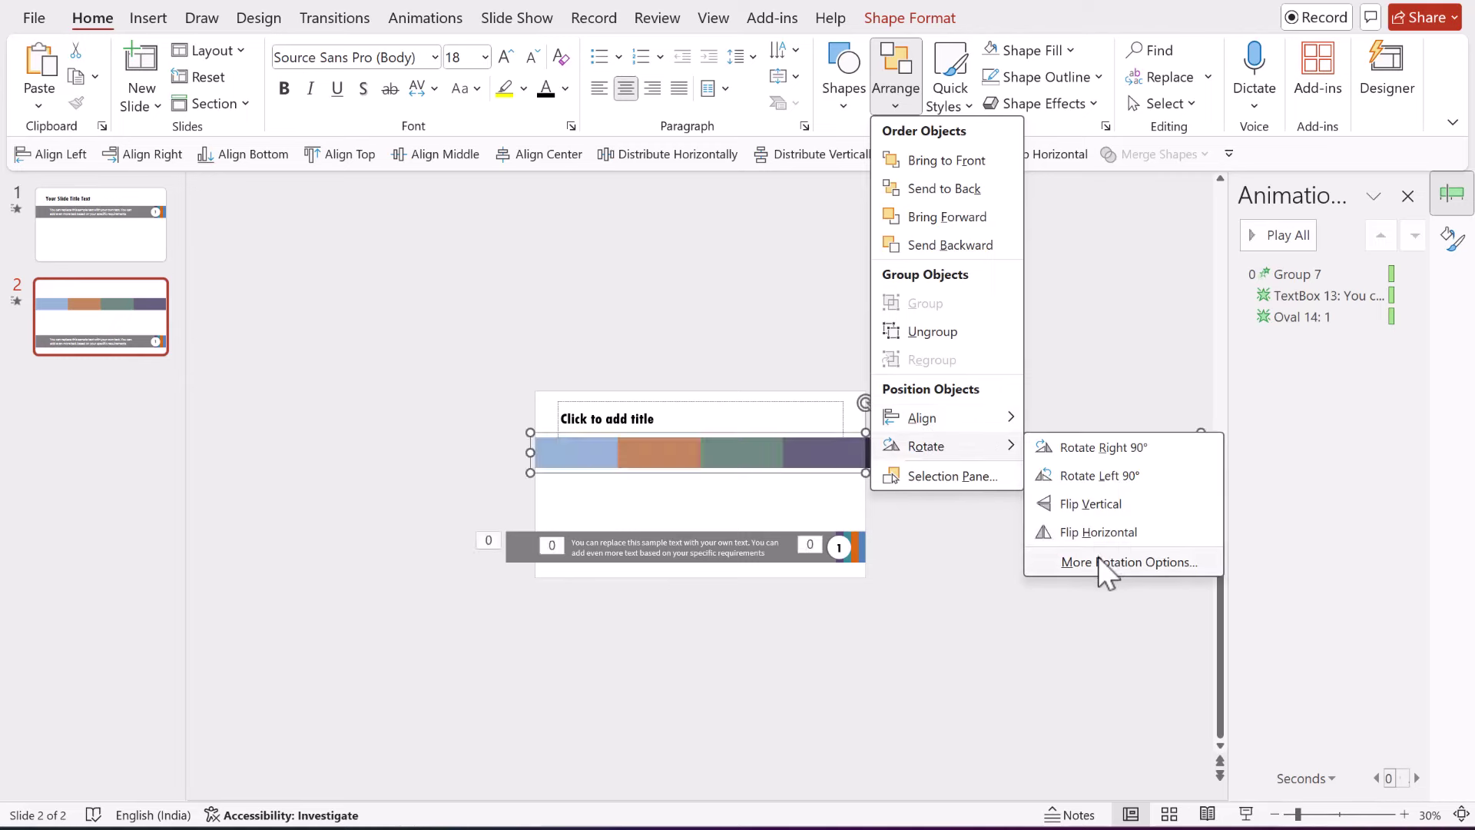
pyautogui.click(1002, 154)
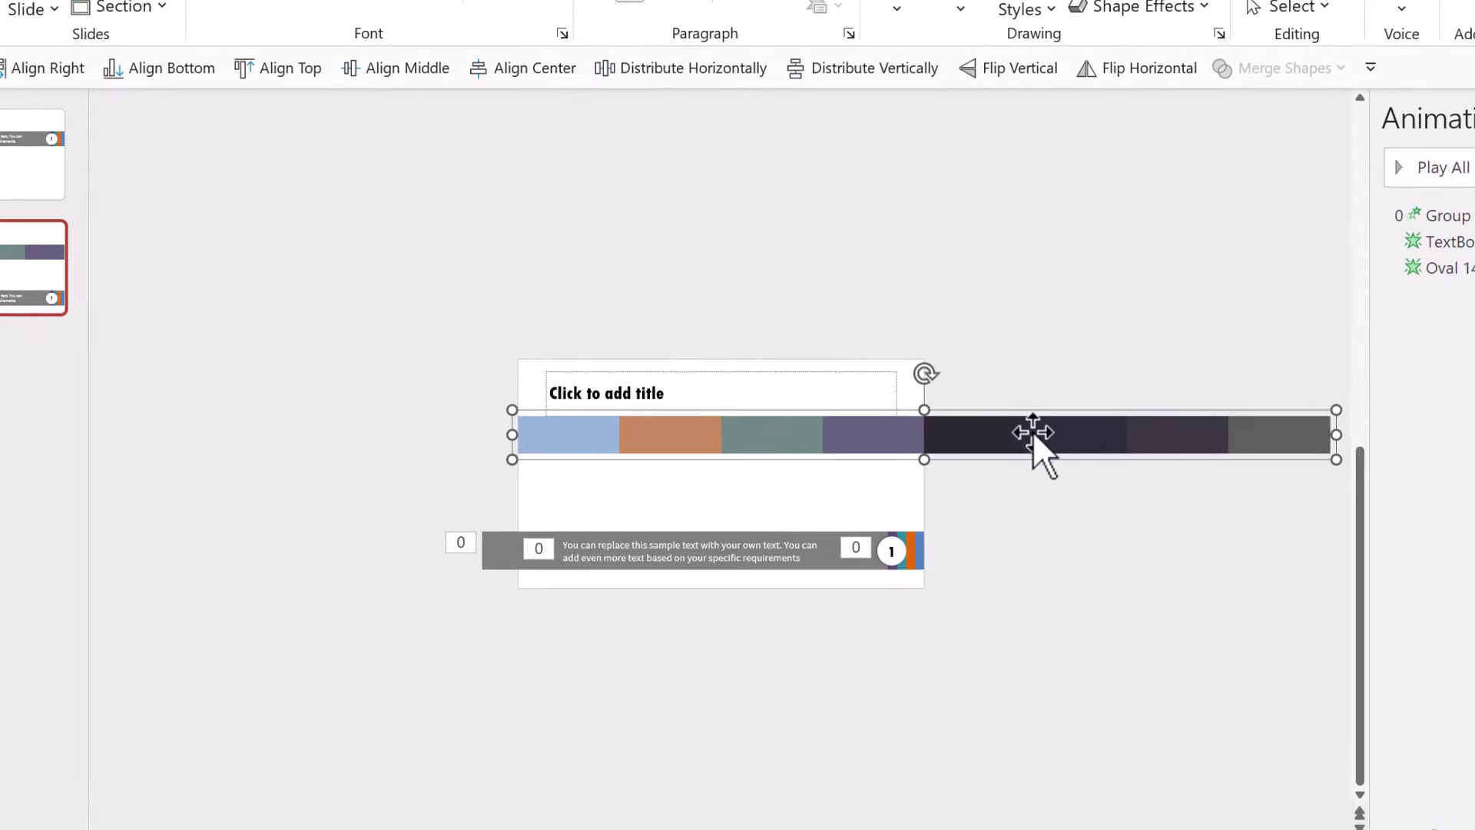
# Step: Move the flipped strip group just above the numbered bar with its grey end on the slide's right edge, and send it to back
pyautogui.moveTo(1164, 440); pyautogui.dragTo(759, 487)
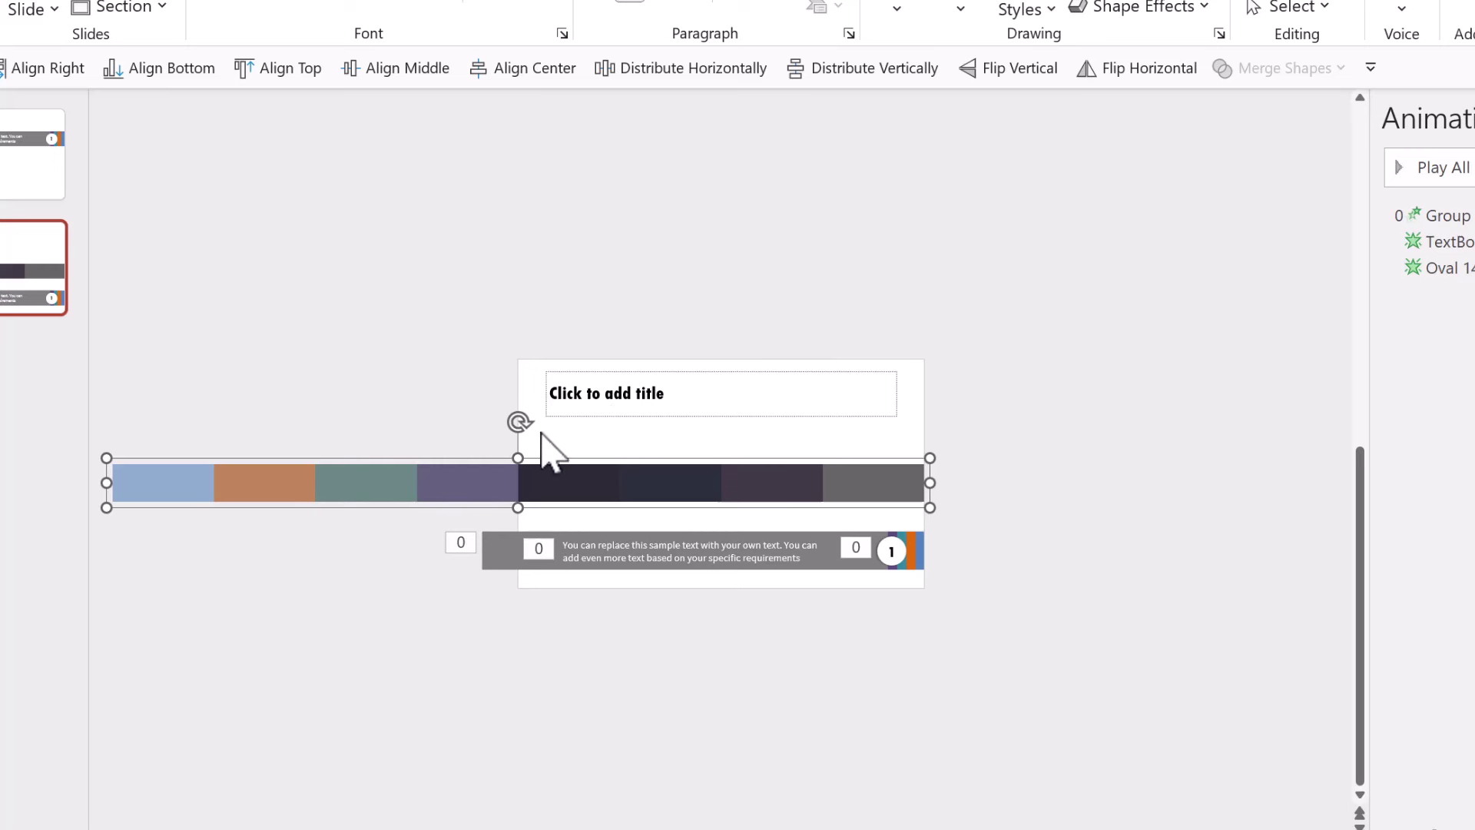
pyautogui.moveTo(856, 483); pyautogui.dragTo(859, 490)
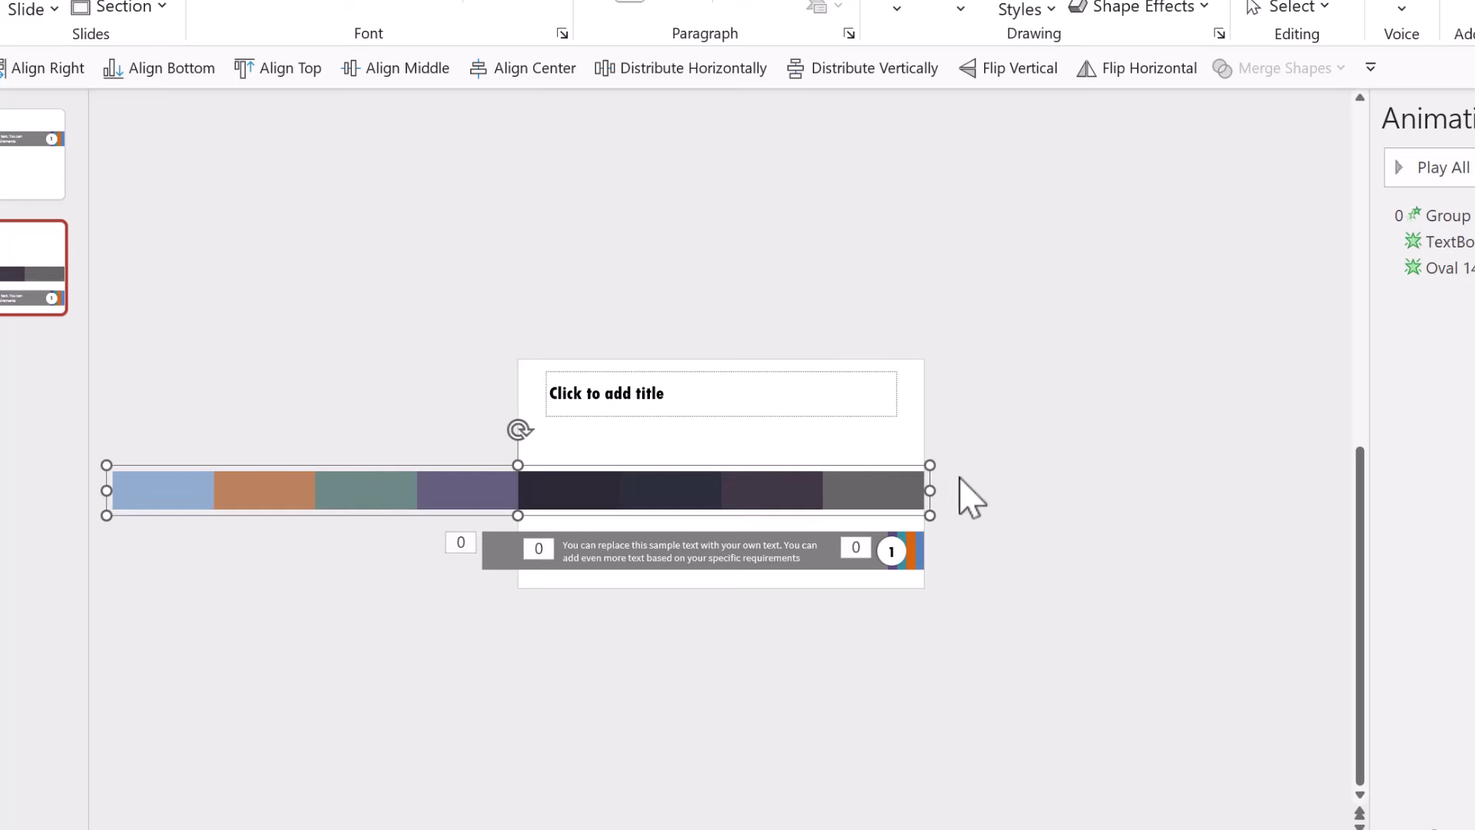
pyautogui.rightClick(777, 491)
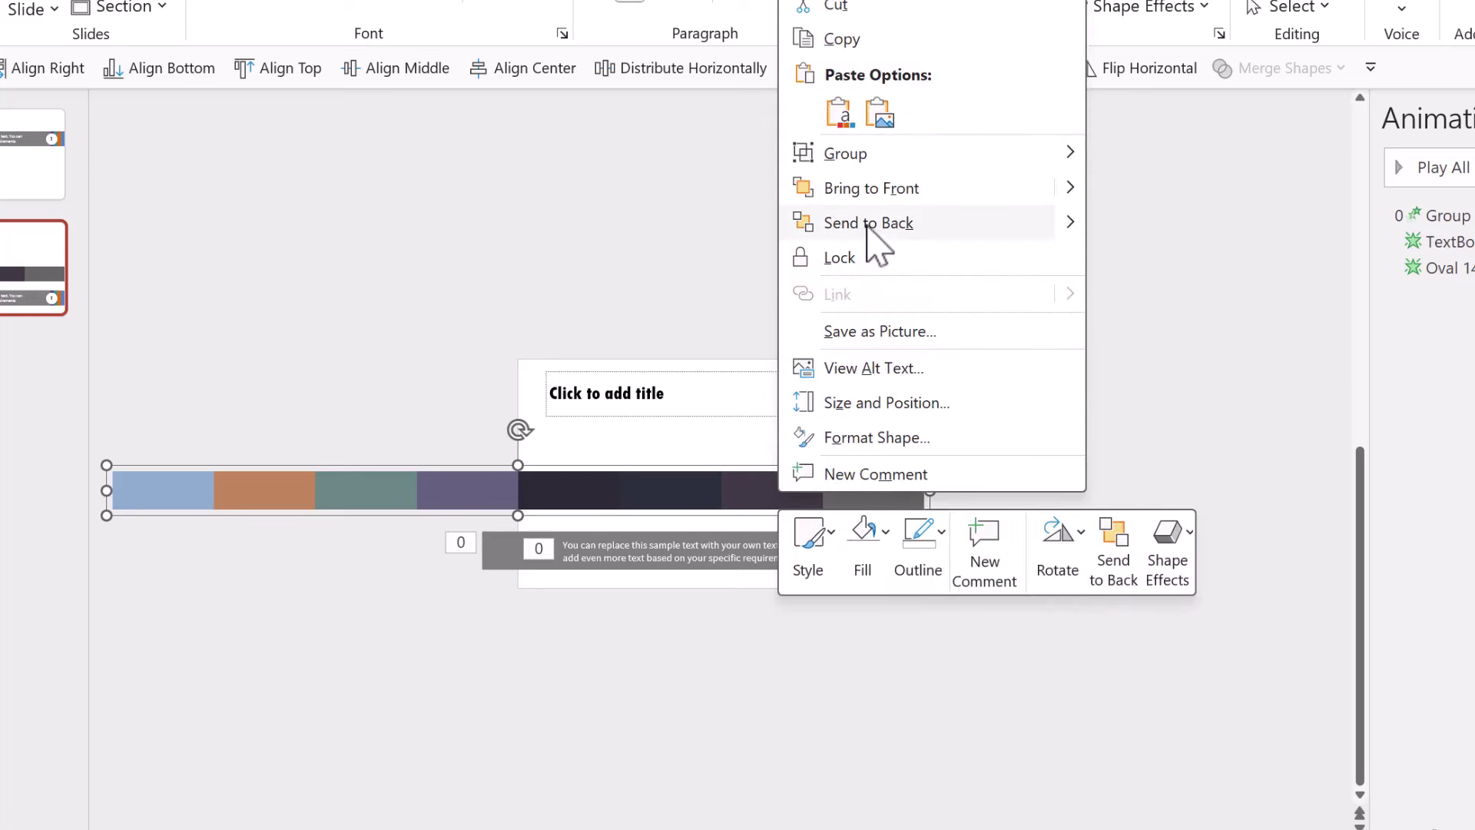
pyautogui.click(868, 223)
# Step: Ungroup the flipped row of translucent strips on slide 2
pyautogui.rightClick(849, 500)
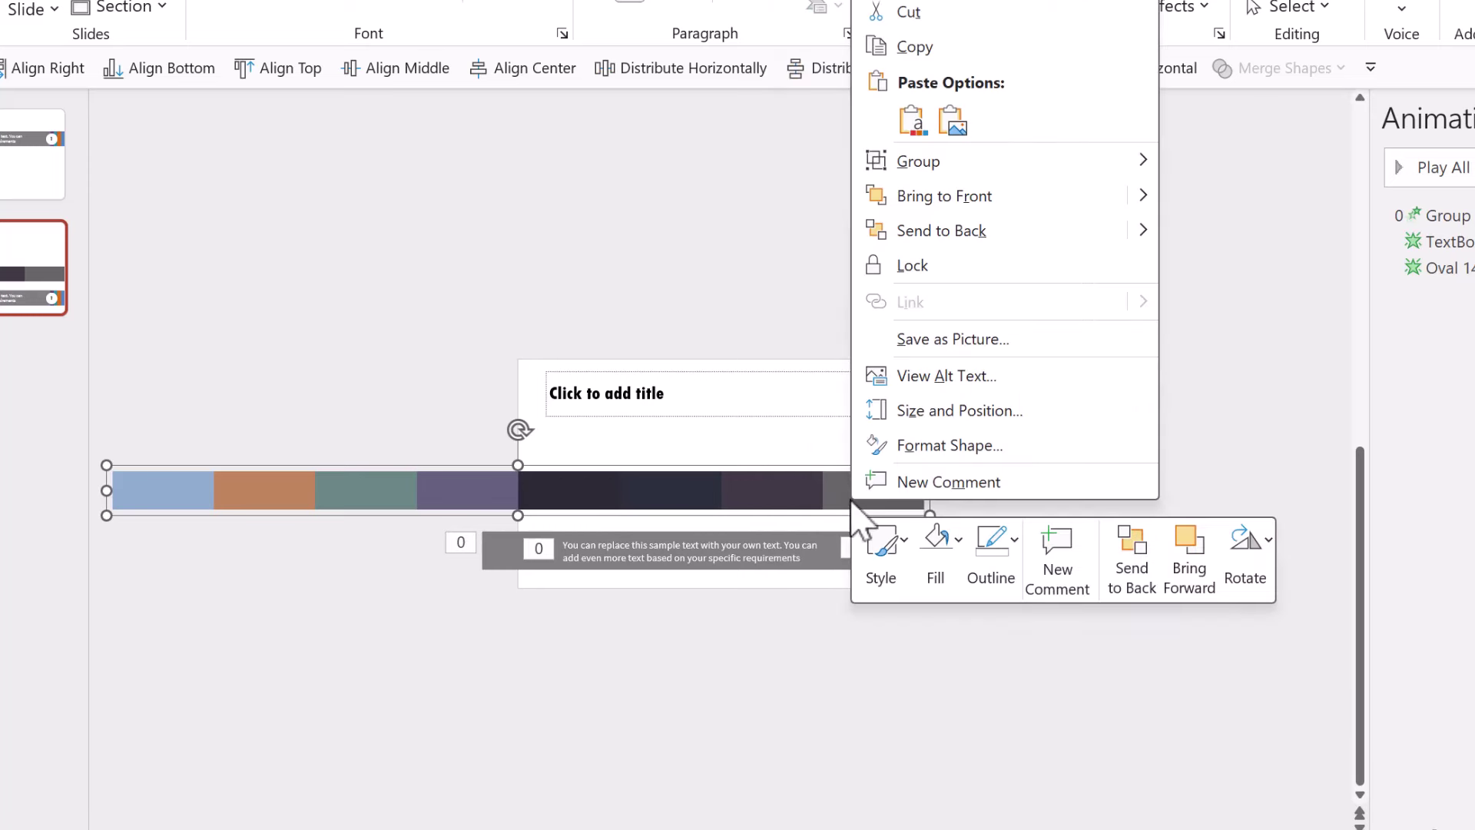
pyautogui.moveTo(1053, 165)
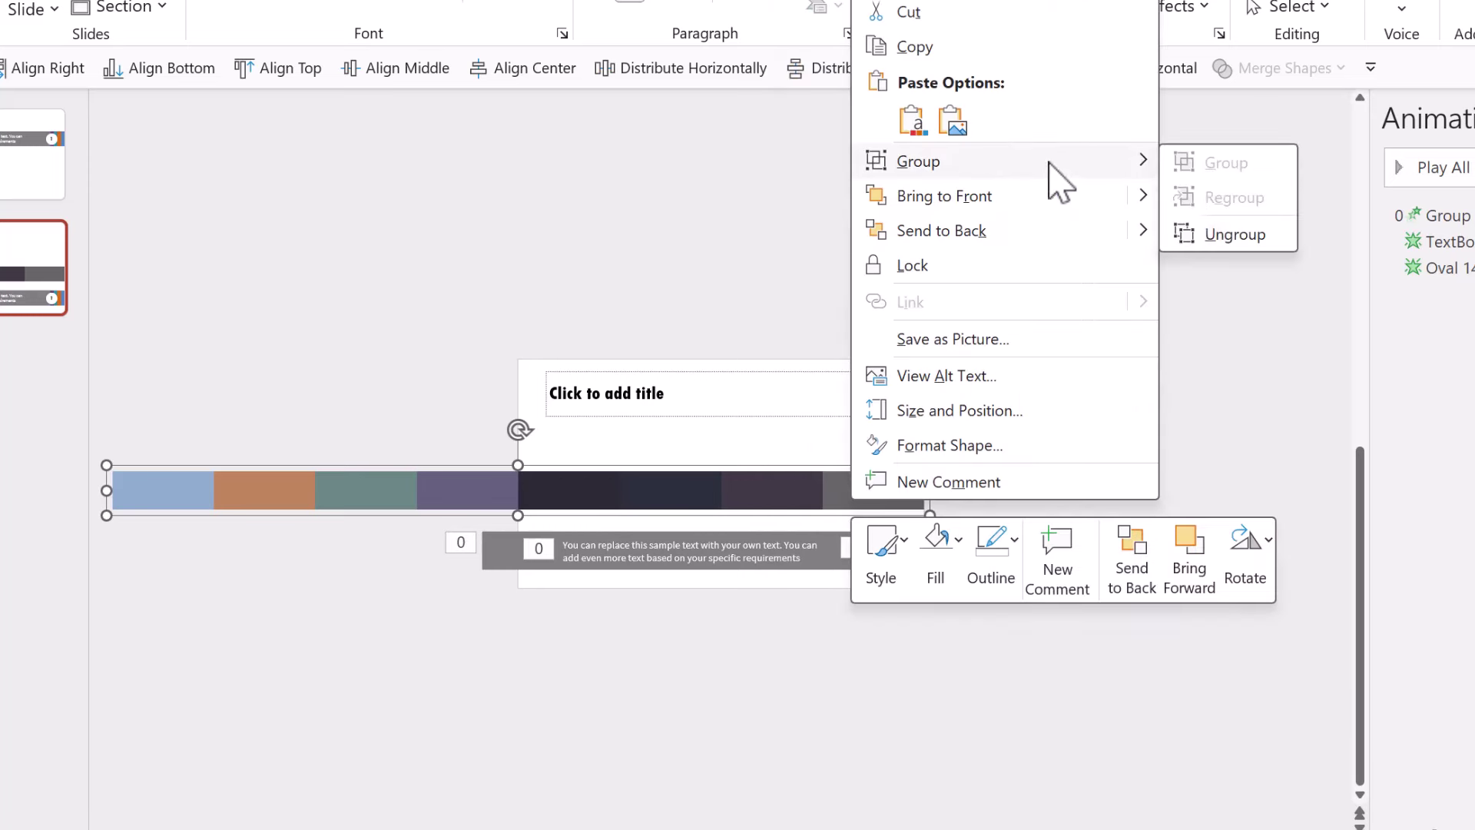
pyautogui.click(1254, 243)
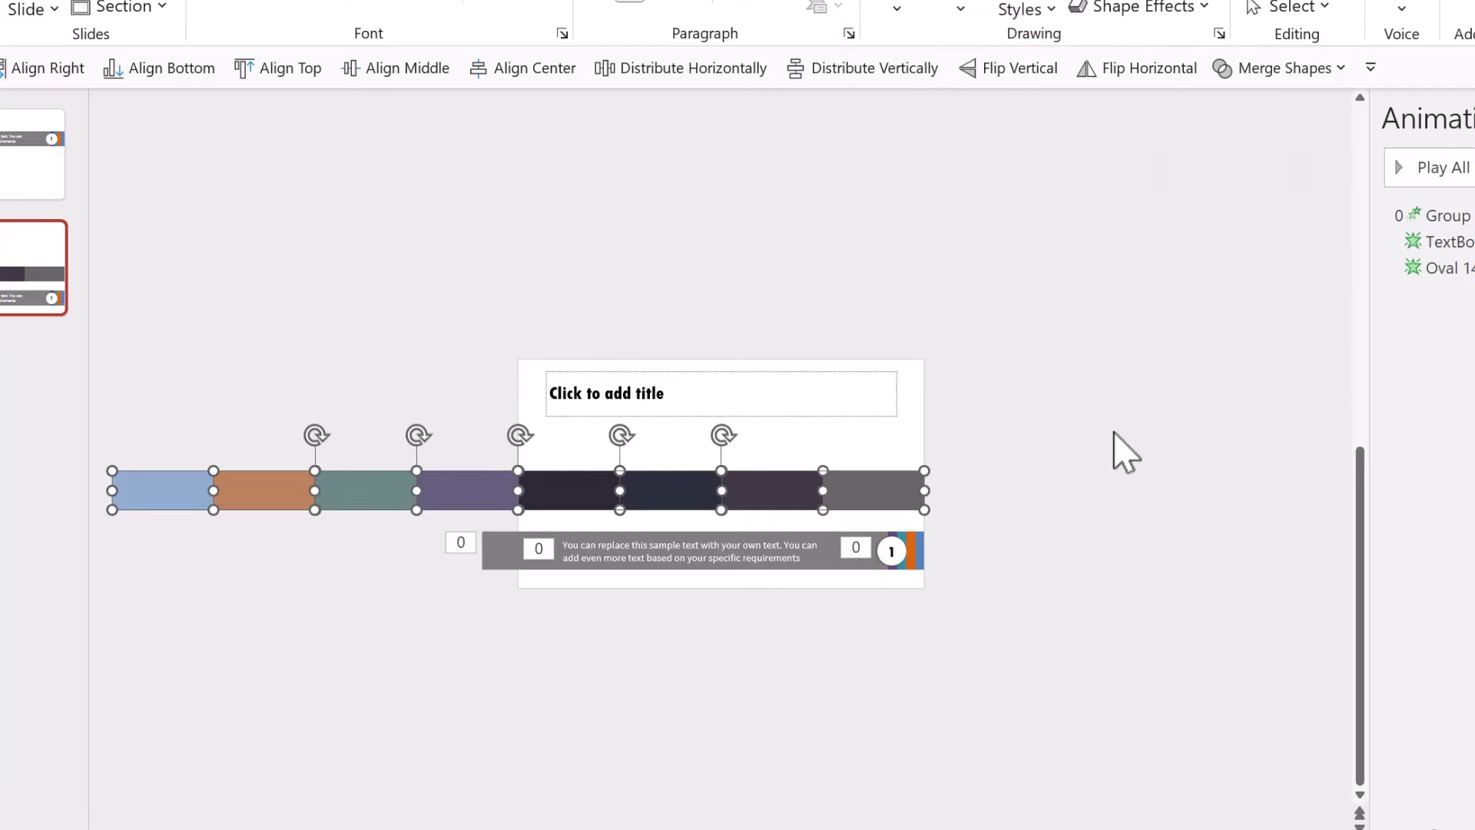
# Step: Apply Fly In From Right with a 1-second duration to the five strips and move their animations ahead of the grey bar group's
pyautogui.click(406, 0)
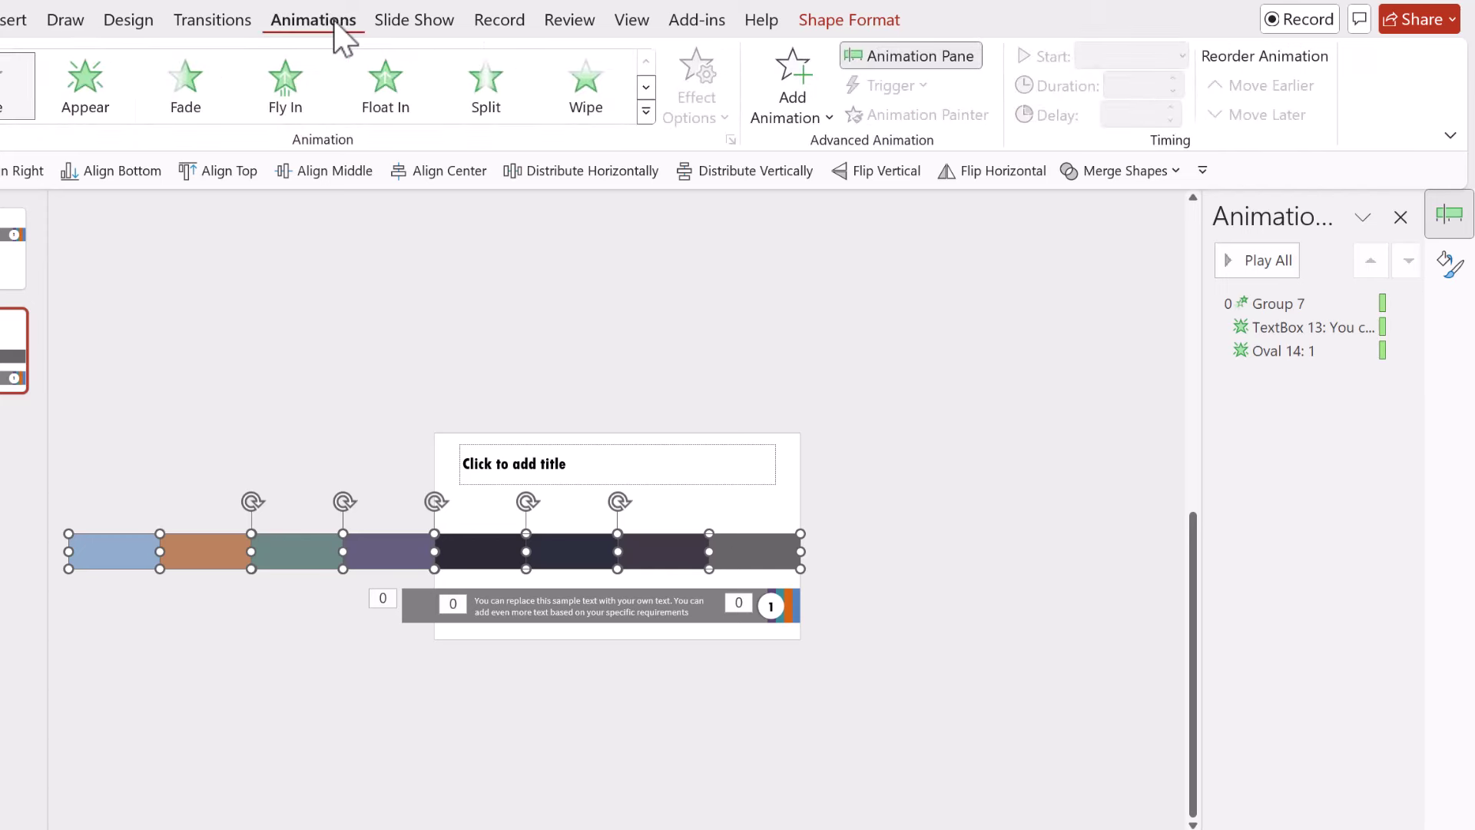
pyautogui.click(290, 105)
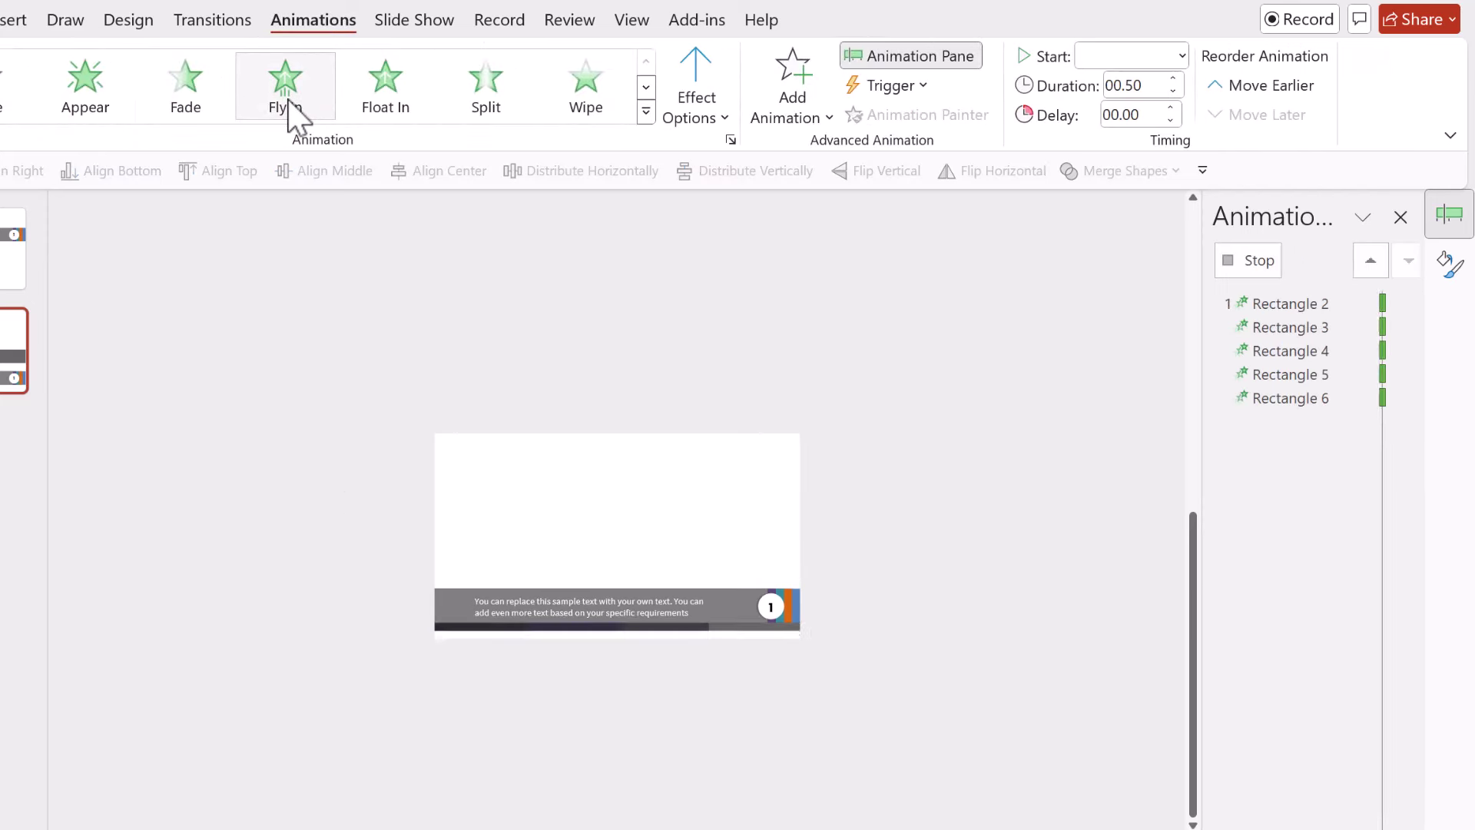
pyautogui.click(715, 108)
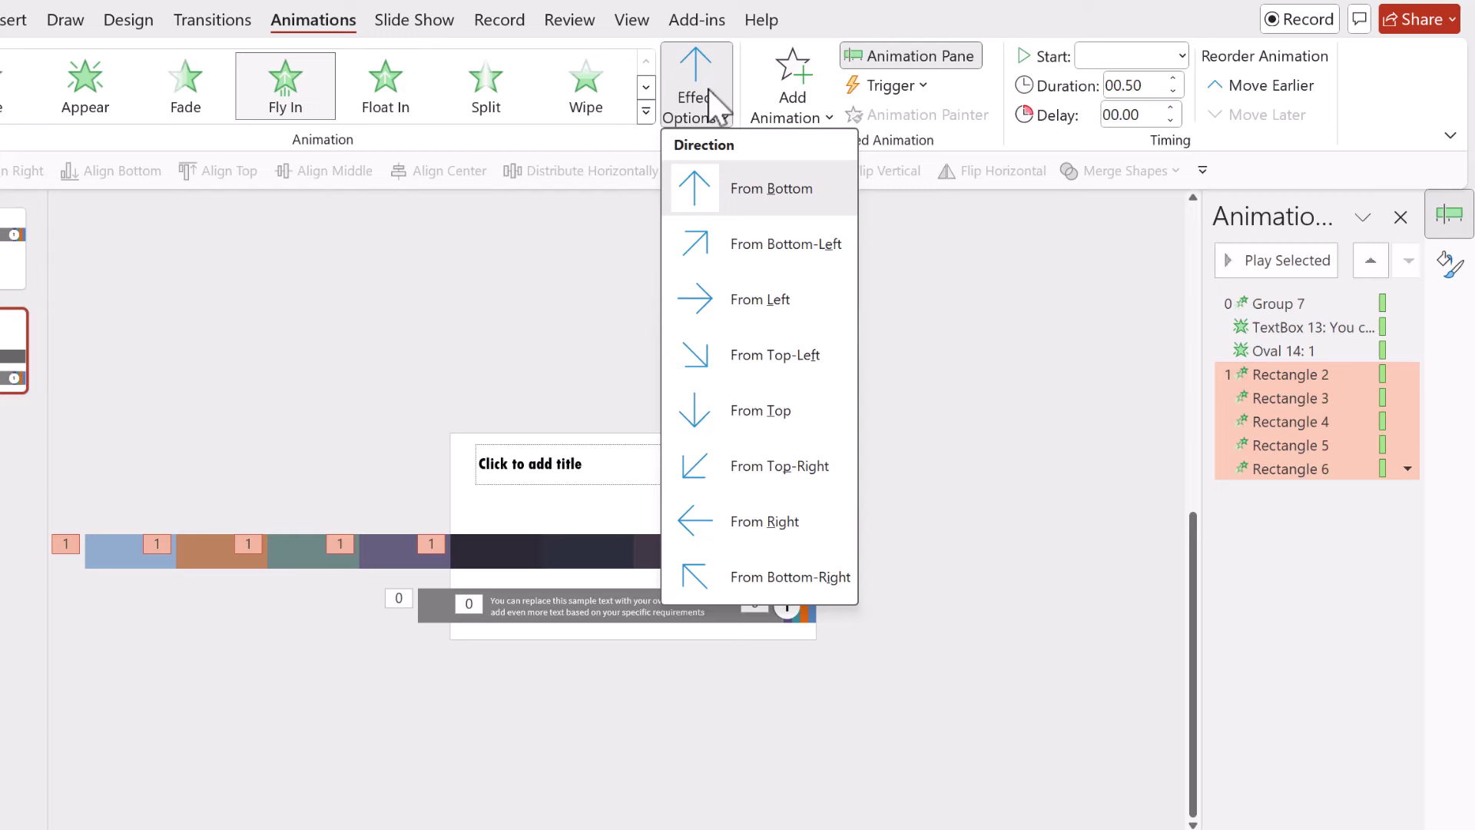
pyautogui.click(764, 521)
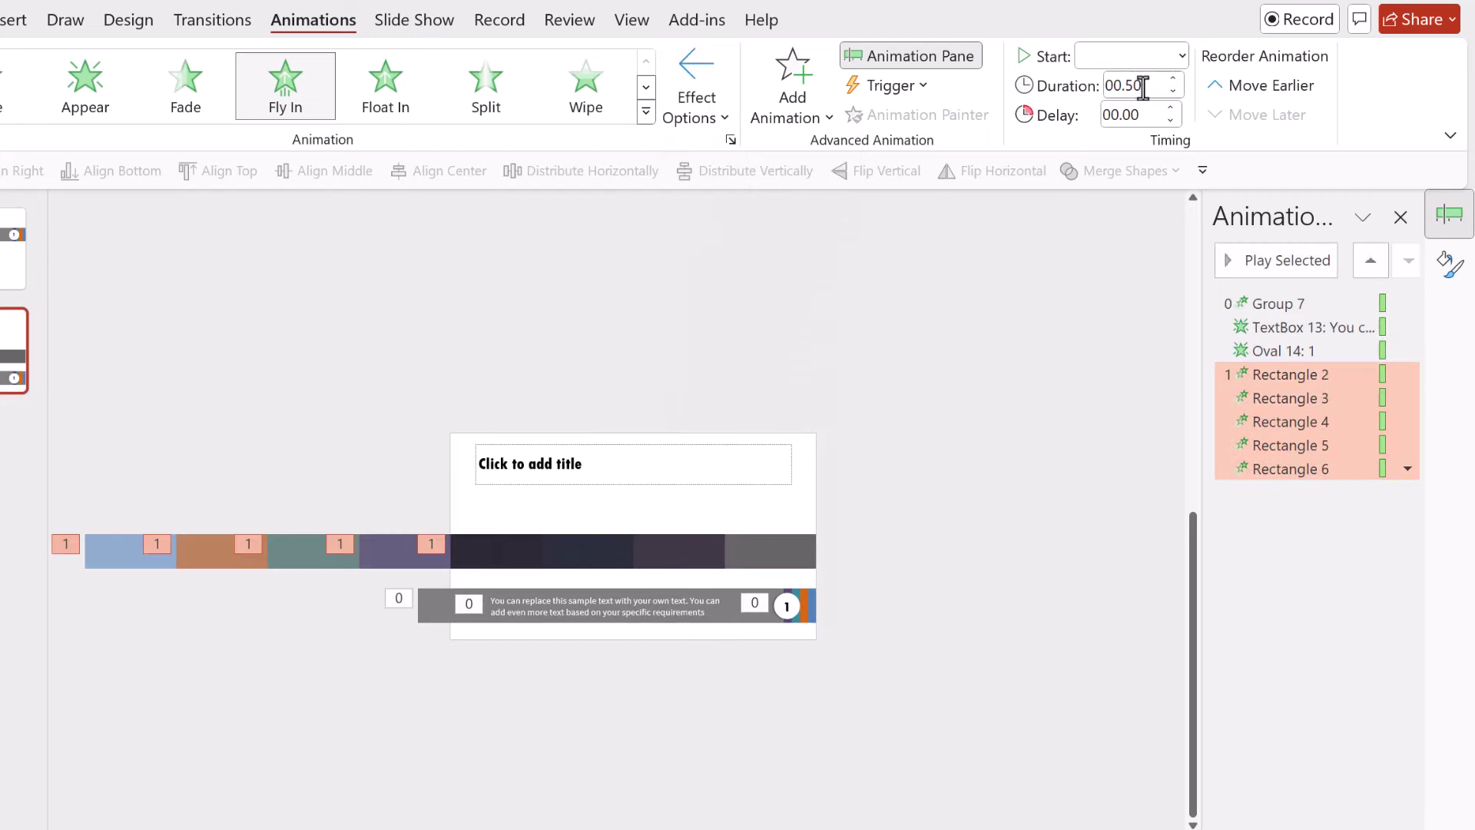
pyautogui.press('Return')
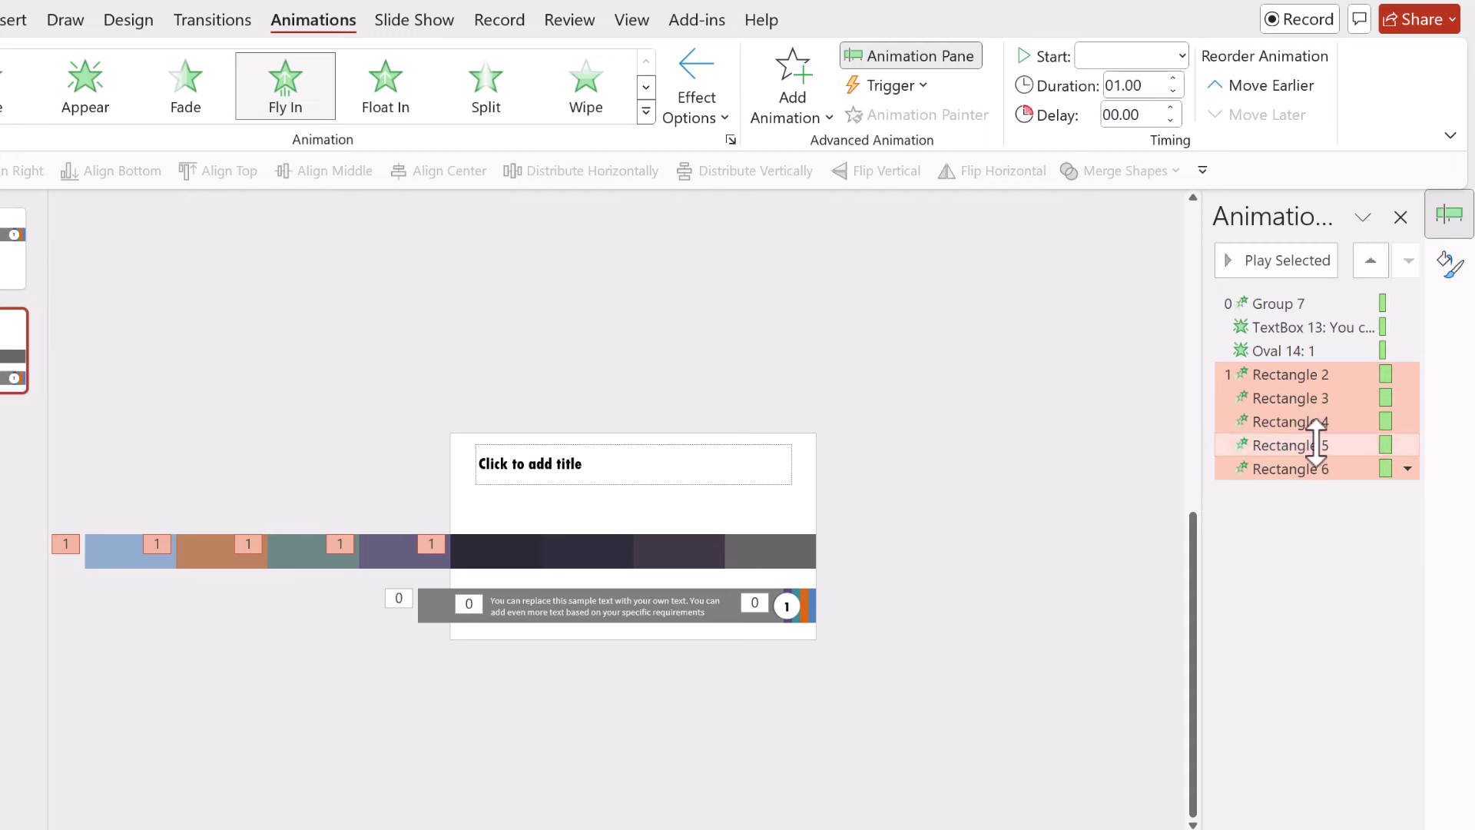
pyautogui.moveTo(1333, 409); pyautogui.dragTo(1360, 312)
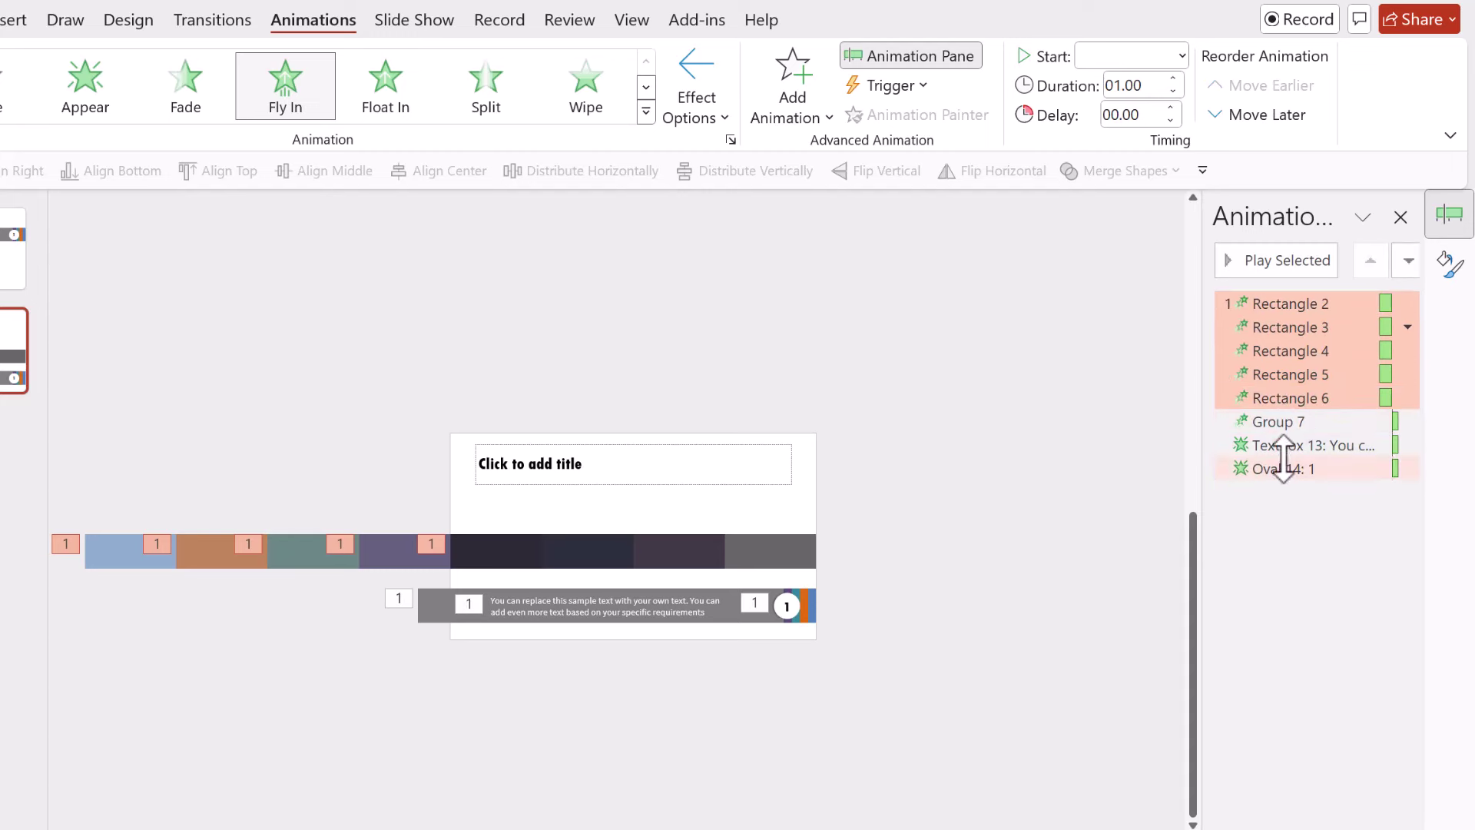
# Step: Mirror the grey bar group onto the strip row, its coloured stripes at the slide's left edge, and set its Fly In direction to From Left
pyautogui.click(520, 665)
pyautogui.click(438, 616)
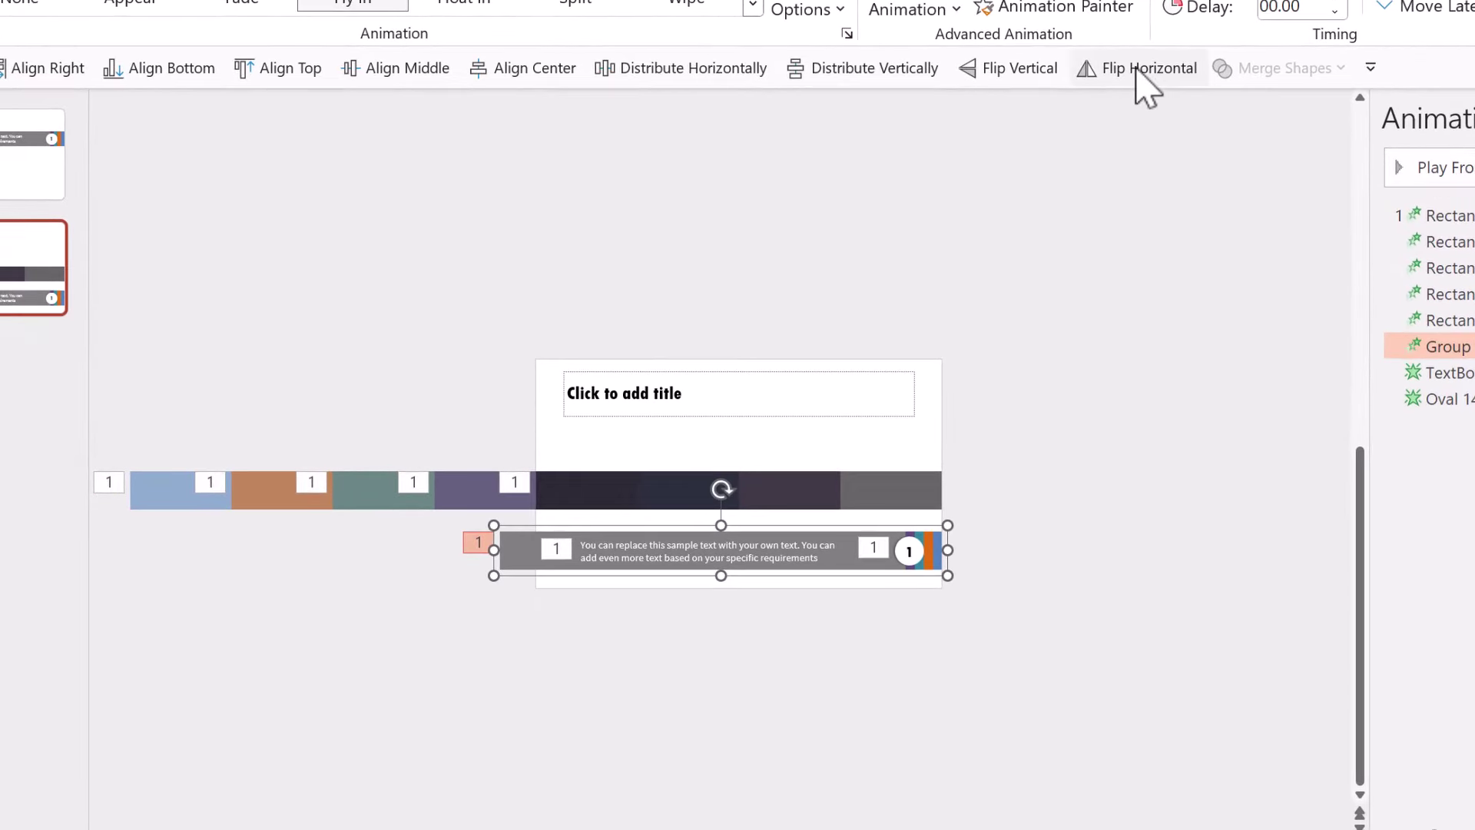
pyautogui.click(1145, 74)
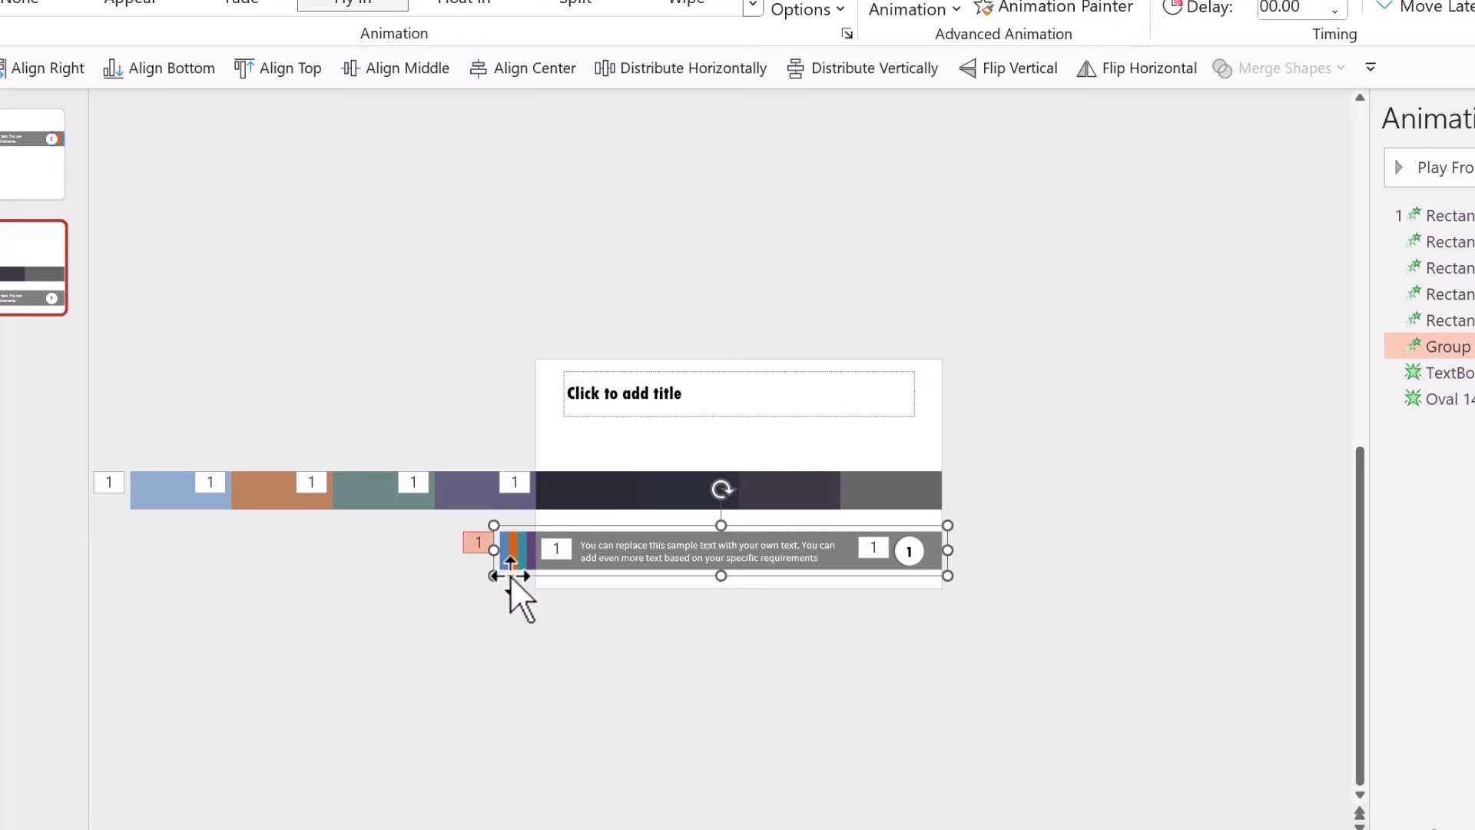
pyautogui.moveTo(511, 576); pyautogui.dragTo(528, 512)
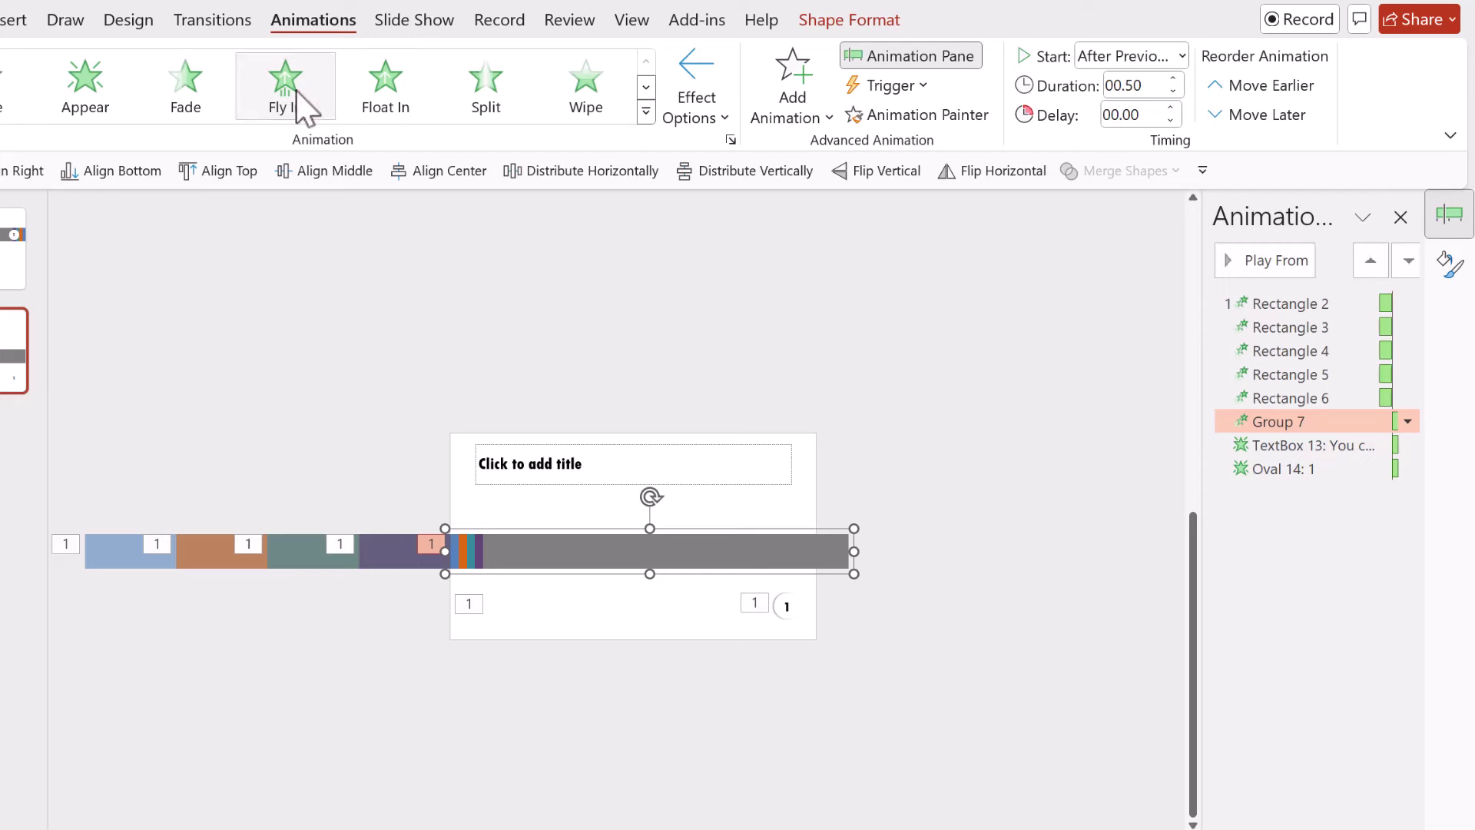
pyautogui.click(722, 112)
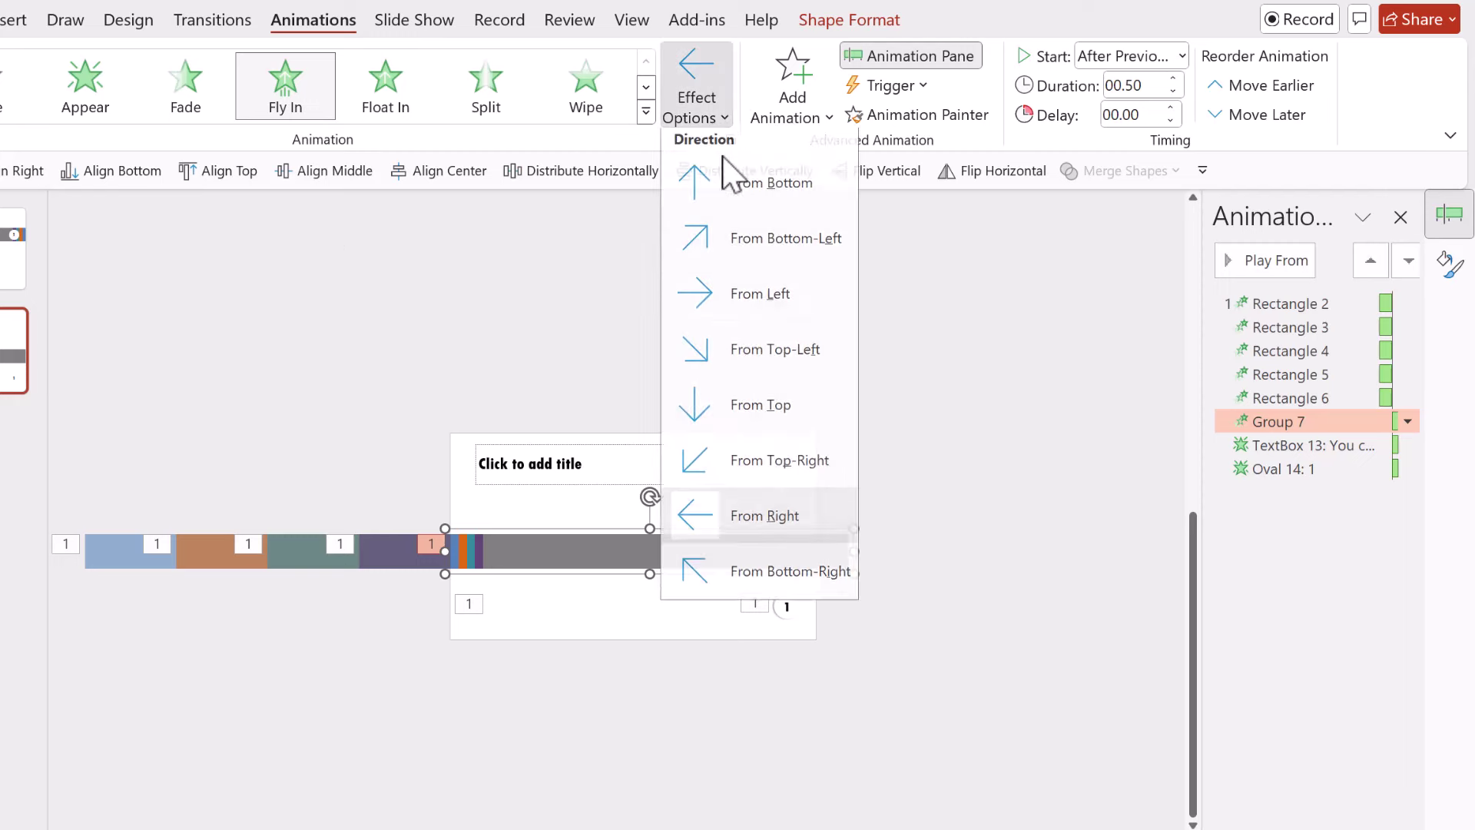
pyautogui.click(744, 306)
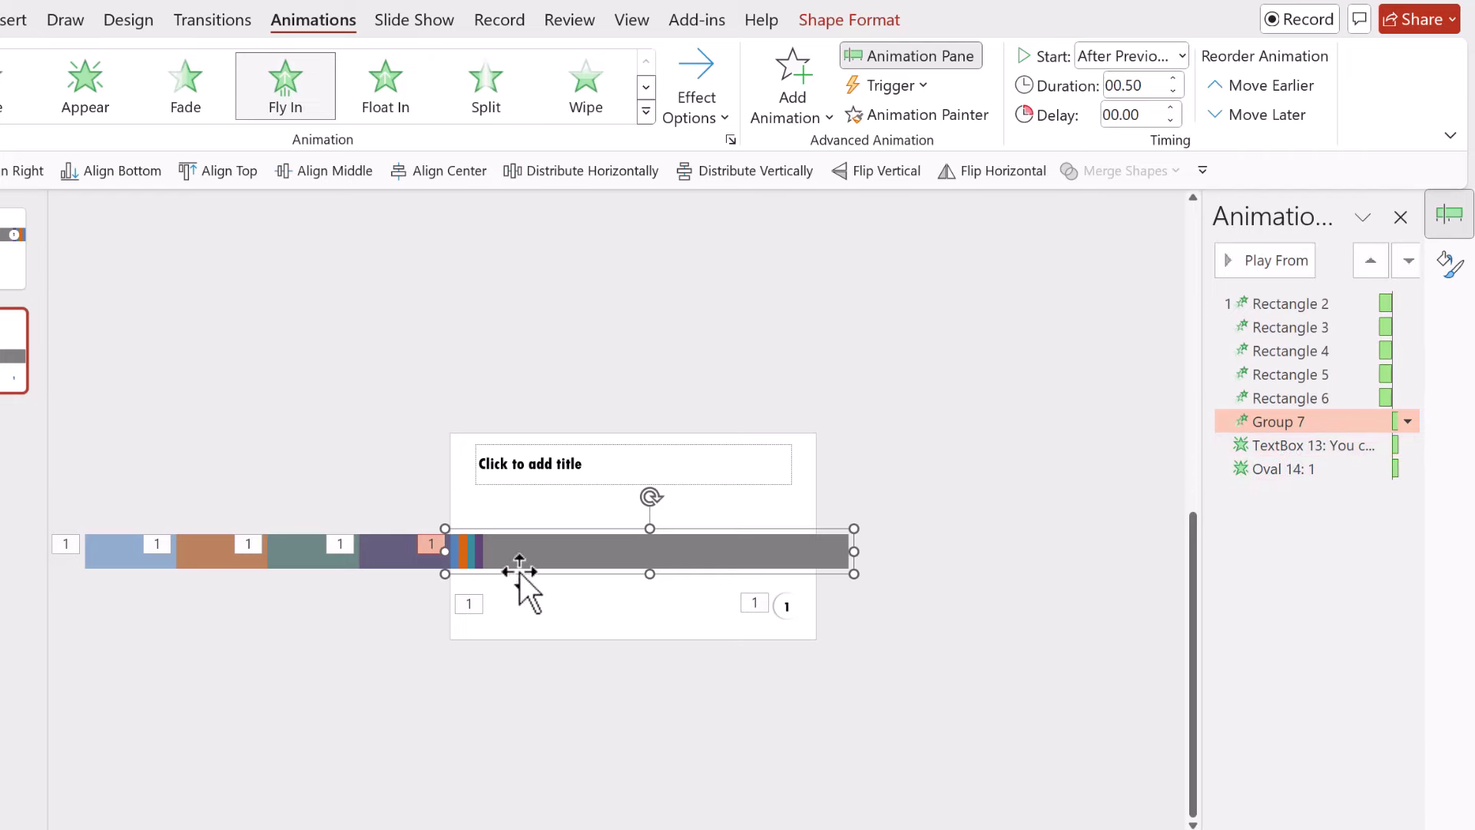
# Step: Move the sample text box and the numbered circle together up onto the mirrored grey bar
pyautogui.click(610, 604)
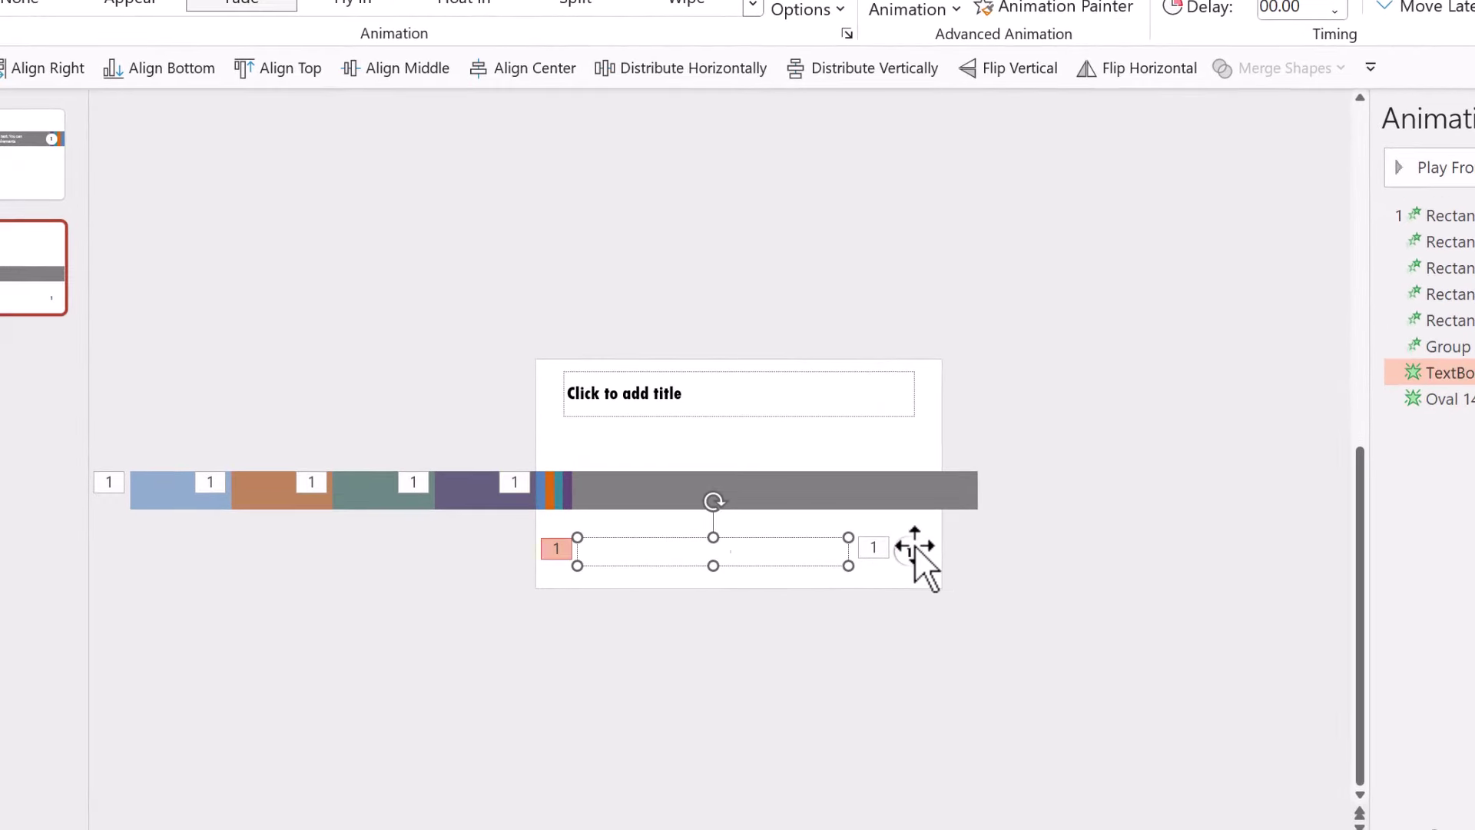
pyautogui.keyDown('shift'); pyautogui.click(915, 548); pyautogui.keyUp('shift')
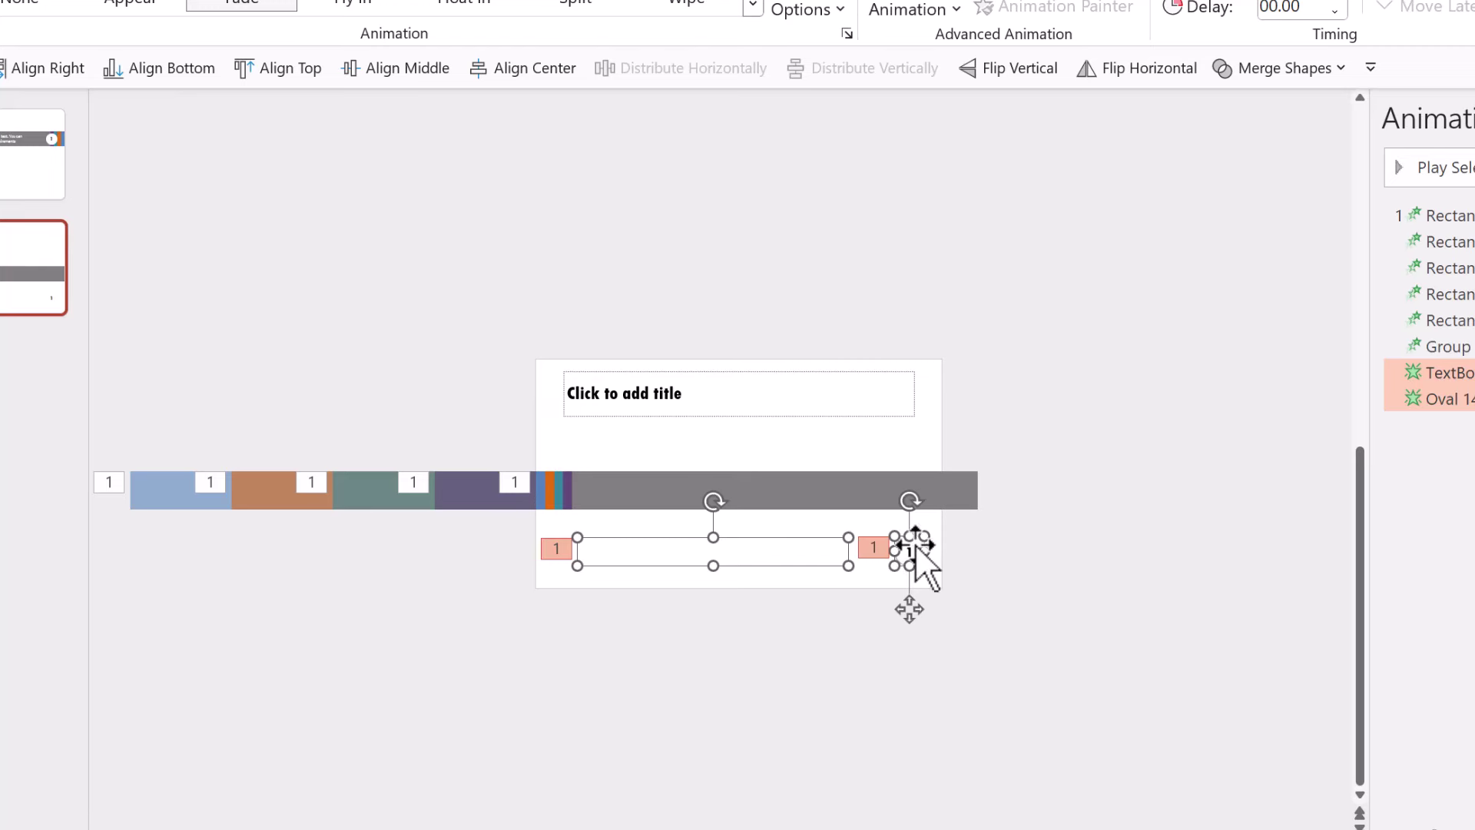
pyautogui.moveTo(917, 566); pyautogui.dragTo(909, 480)
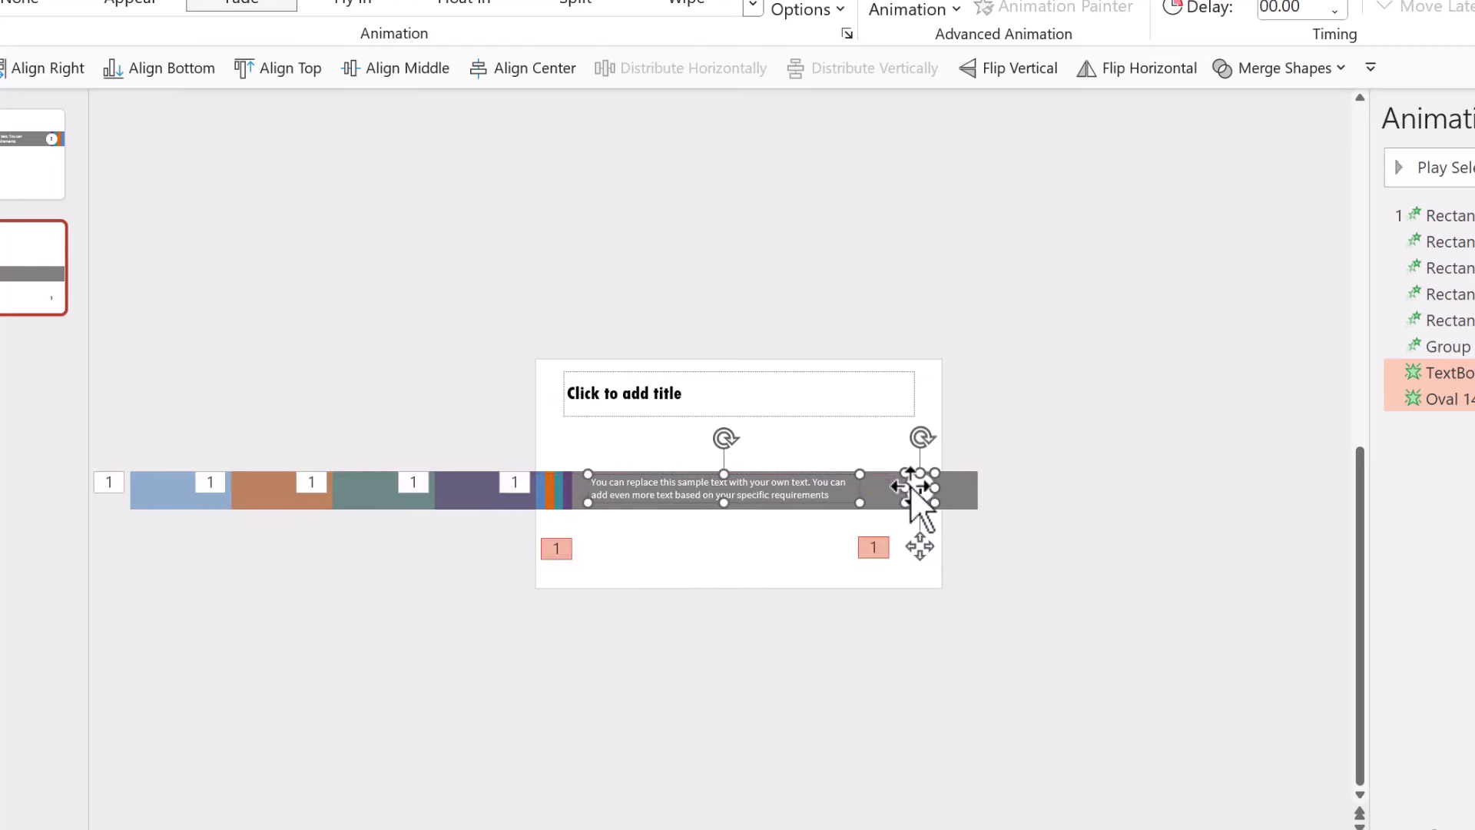
pyautogui.click(962, 569)
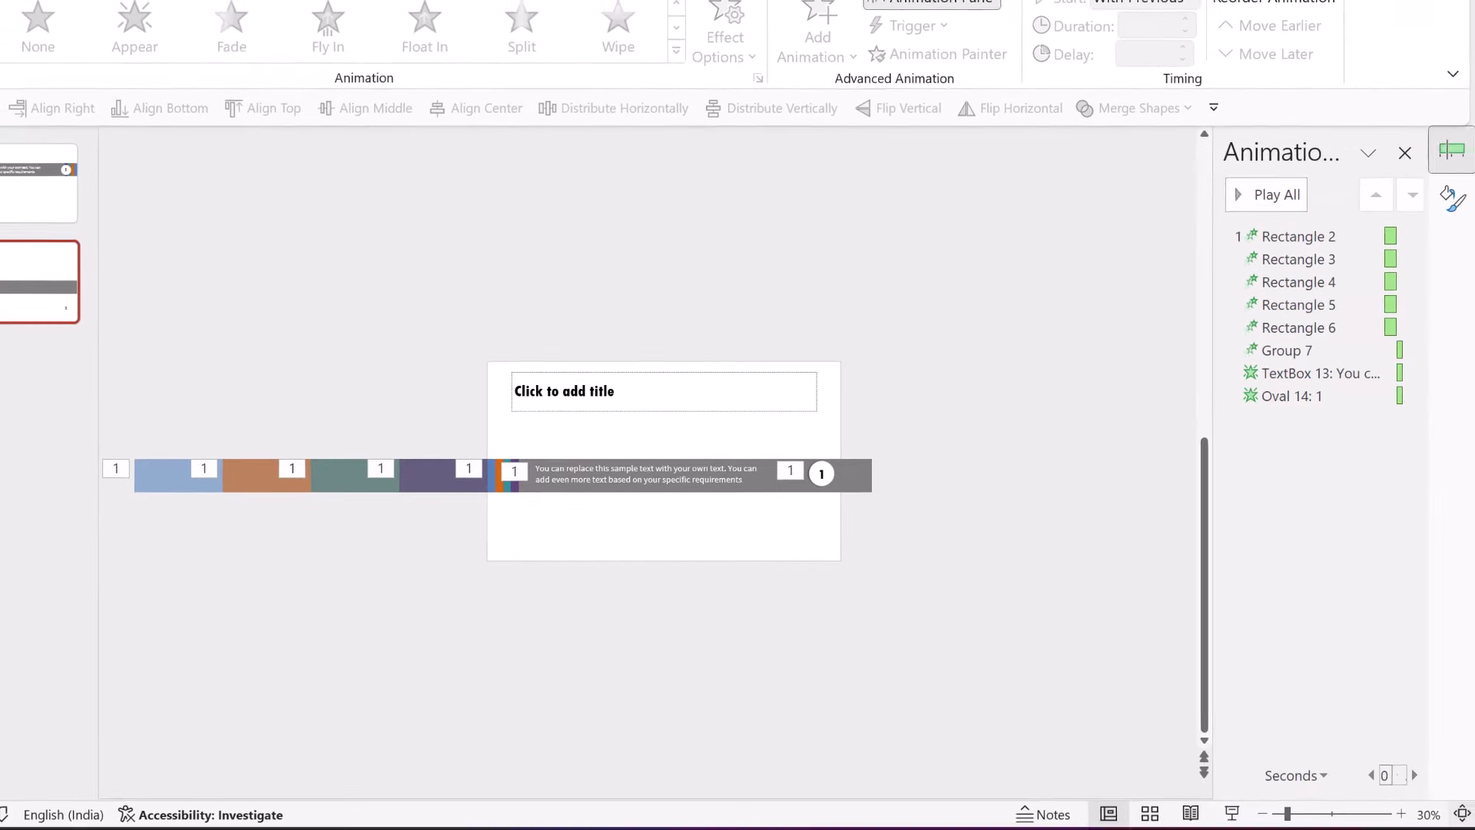
# Step: Place the numbered circle over the teal and purple stripes at the bar's left end and change its number to 2
pyautogui.click(1460, 813)
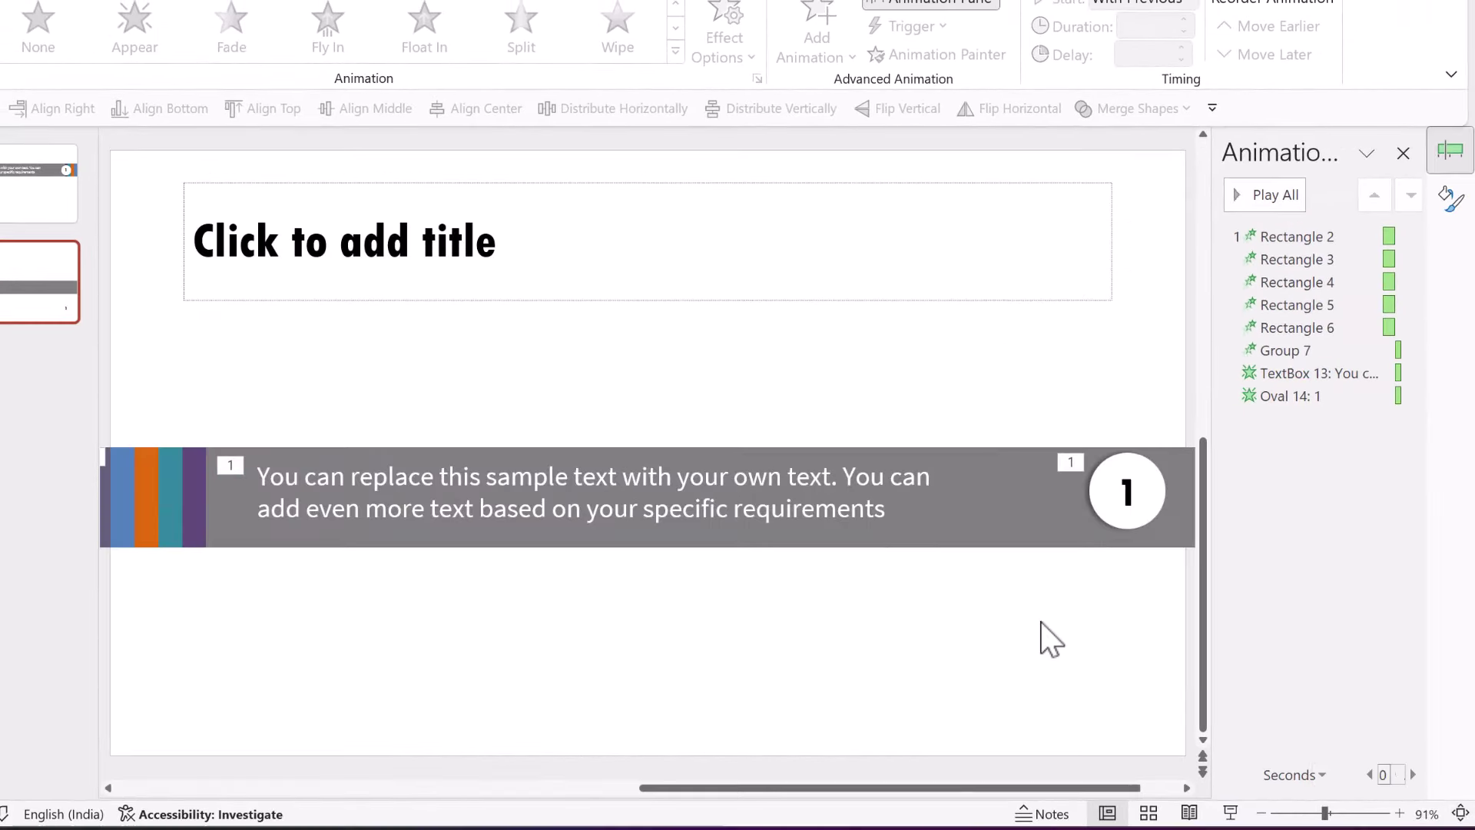
pyautogui.moveTo(1102, 504); pyautogui.dragTo(169, 509)
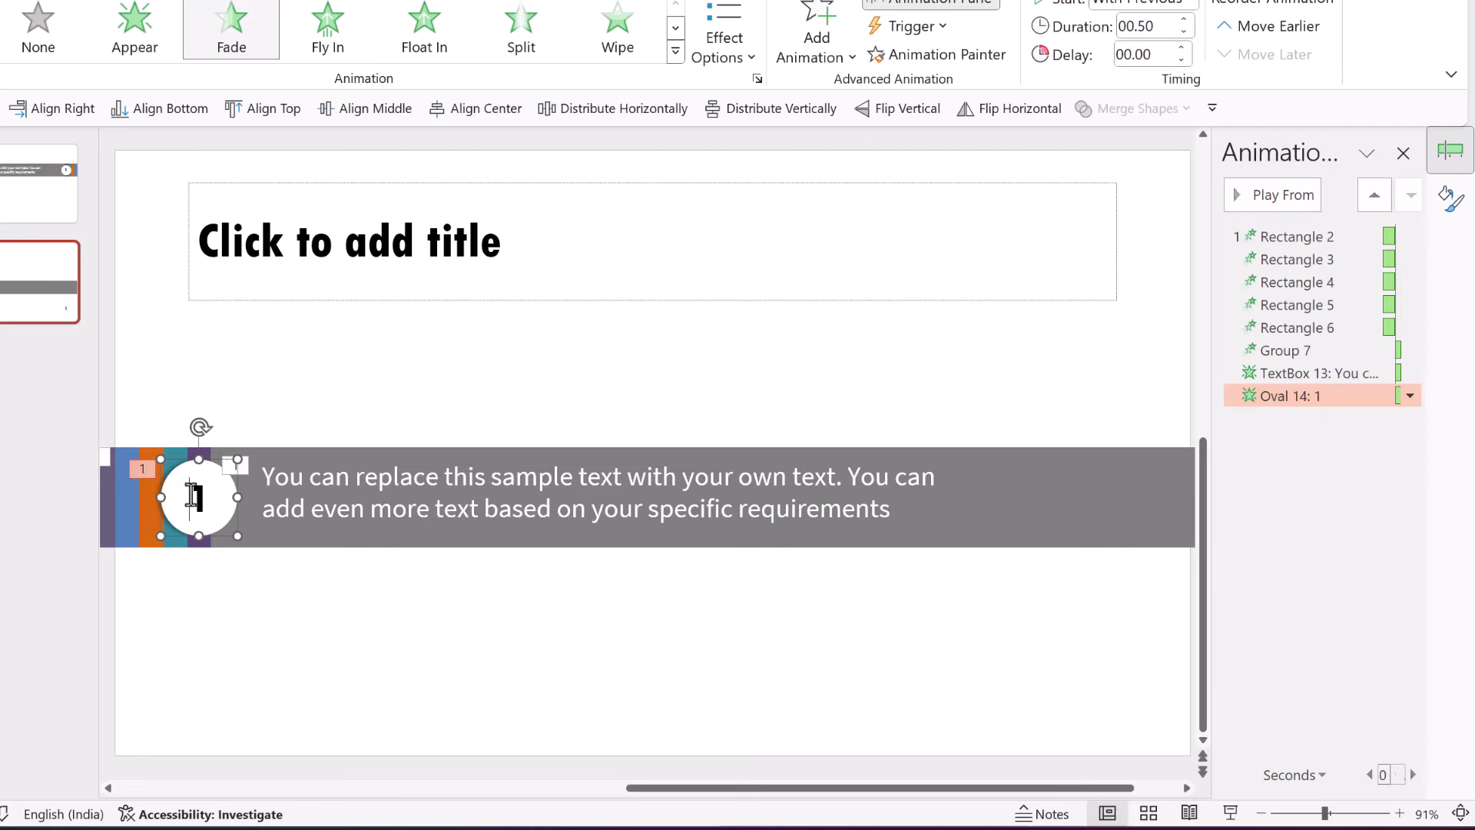
pyautogui.doubleClick(194, 498)
pyautogui.write('2')
pyautogui.click(563, 633)
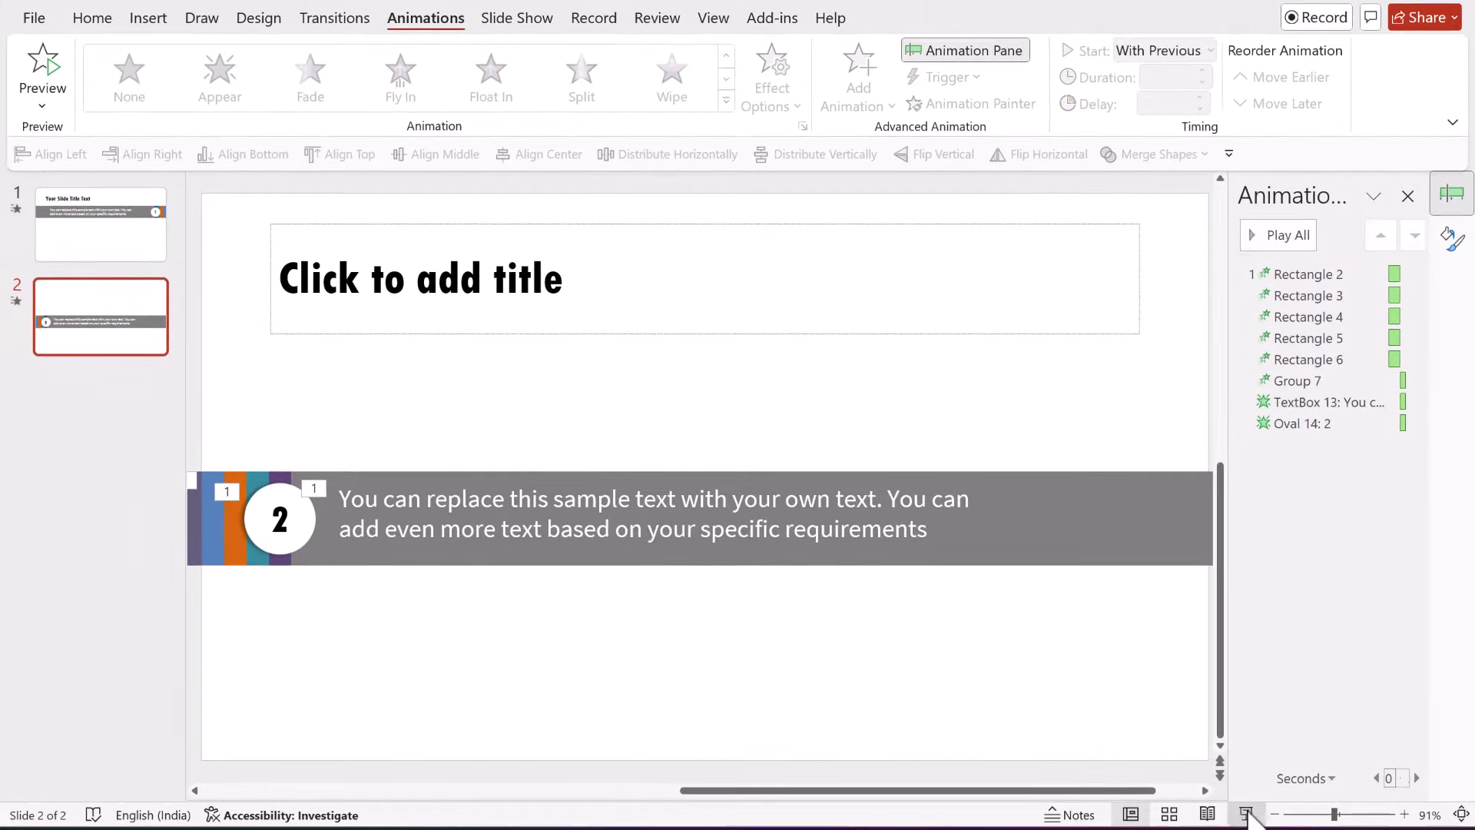
# Step: Preview the mirrored bar's animations on slide 2 in the slide show
pyautogui.click(1246, 813)
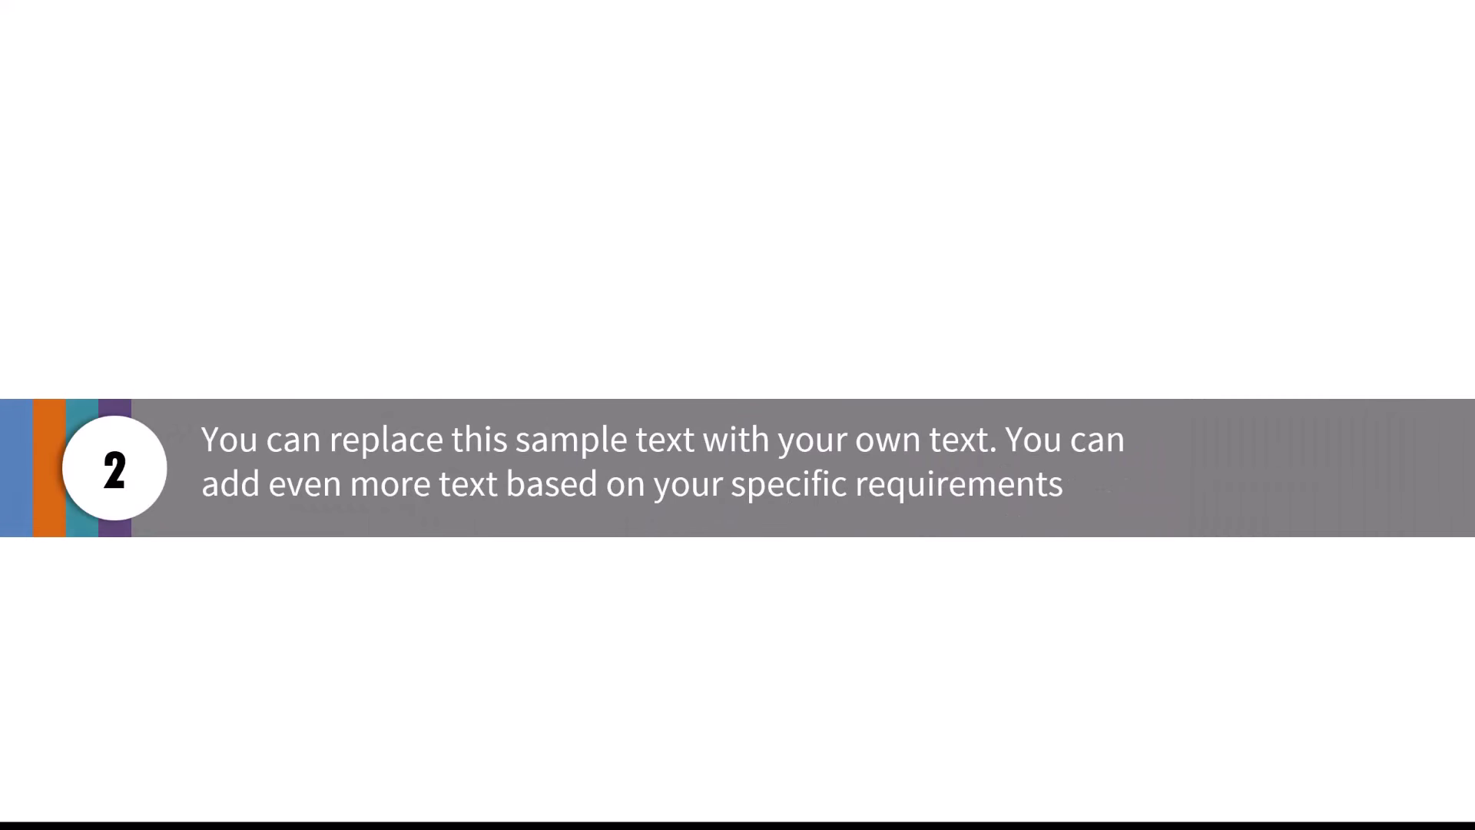
pyautogui.press('Escape')
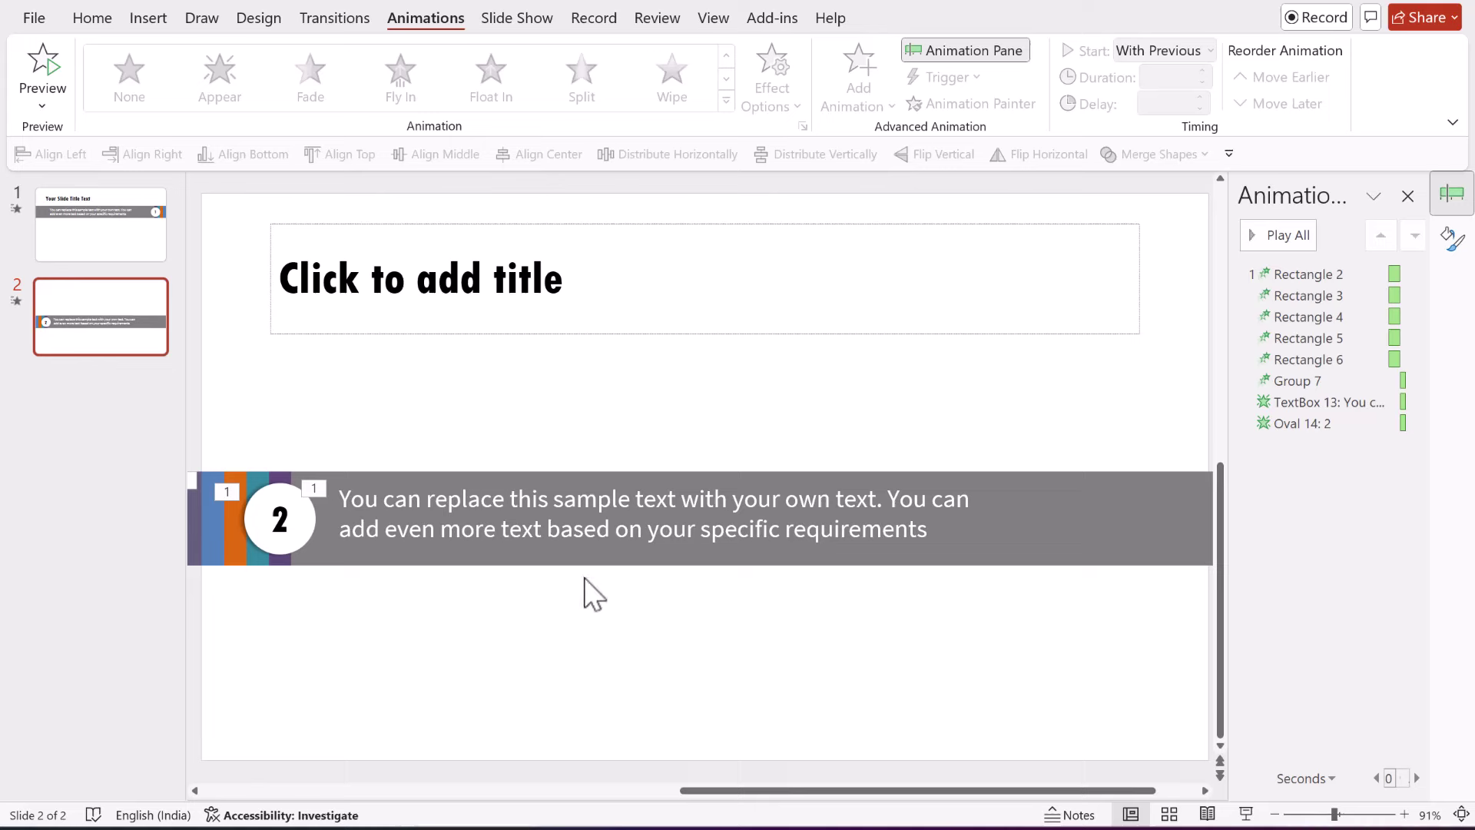
# Step: Copy all the mirrored bar's objects from slide 2, excluding the title placeholder, and paste them onto slide 1
pyautogui.click(391, 473)
pyautogui.hotkey('ctrl', 'a')
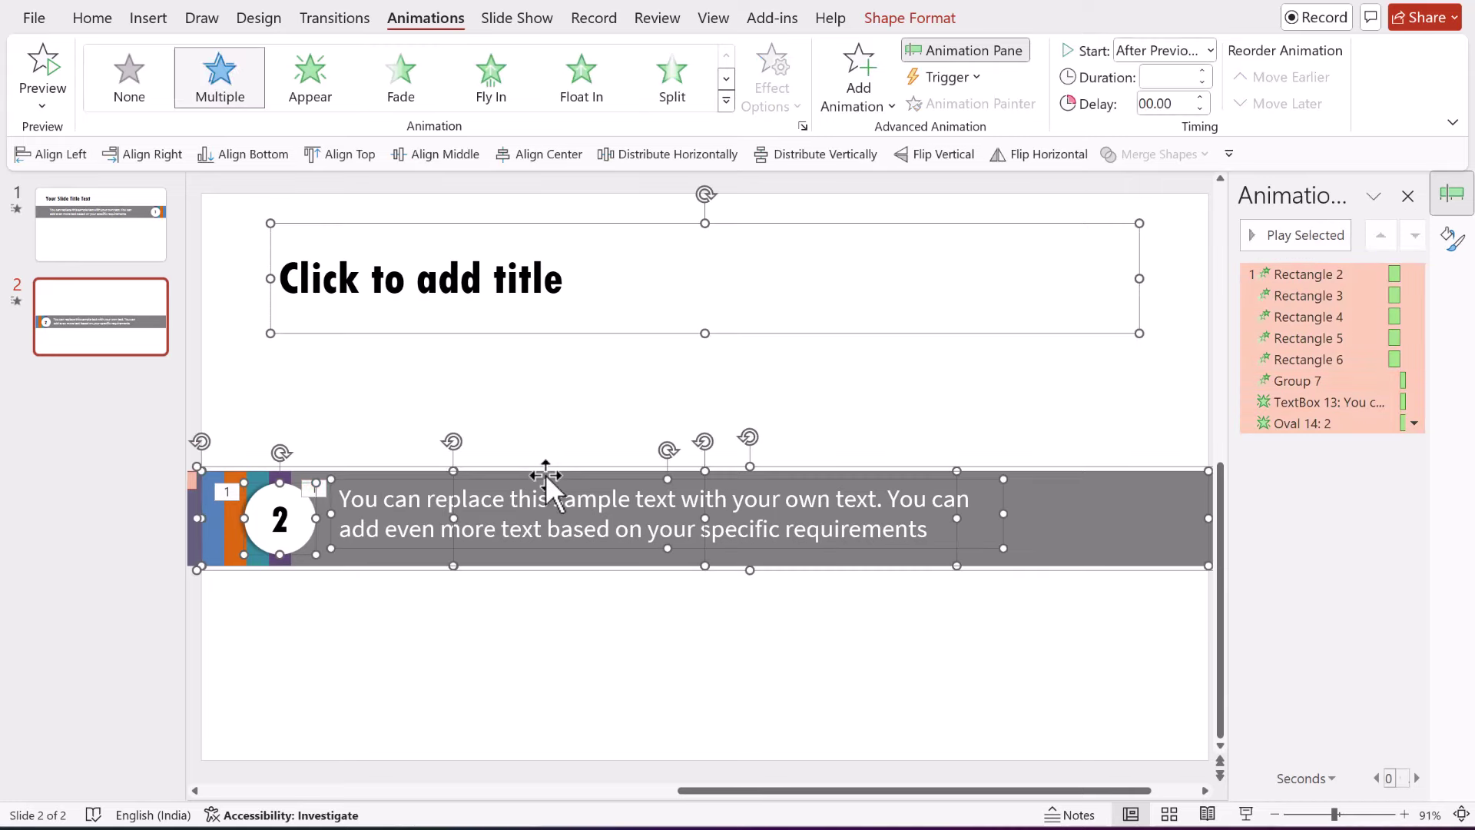
pyautogui.keyDown('shift'); pyautogui.click(270, 331); pyautogui.keyUp('shift')
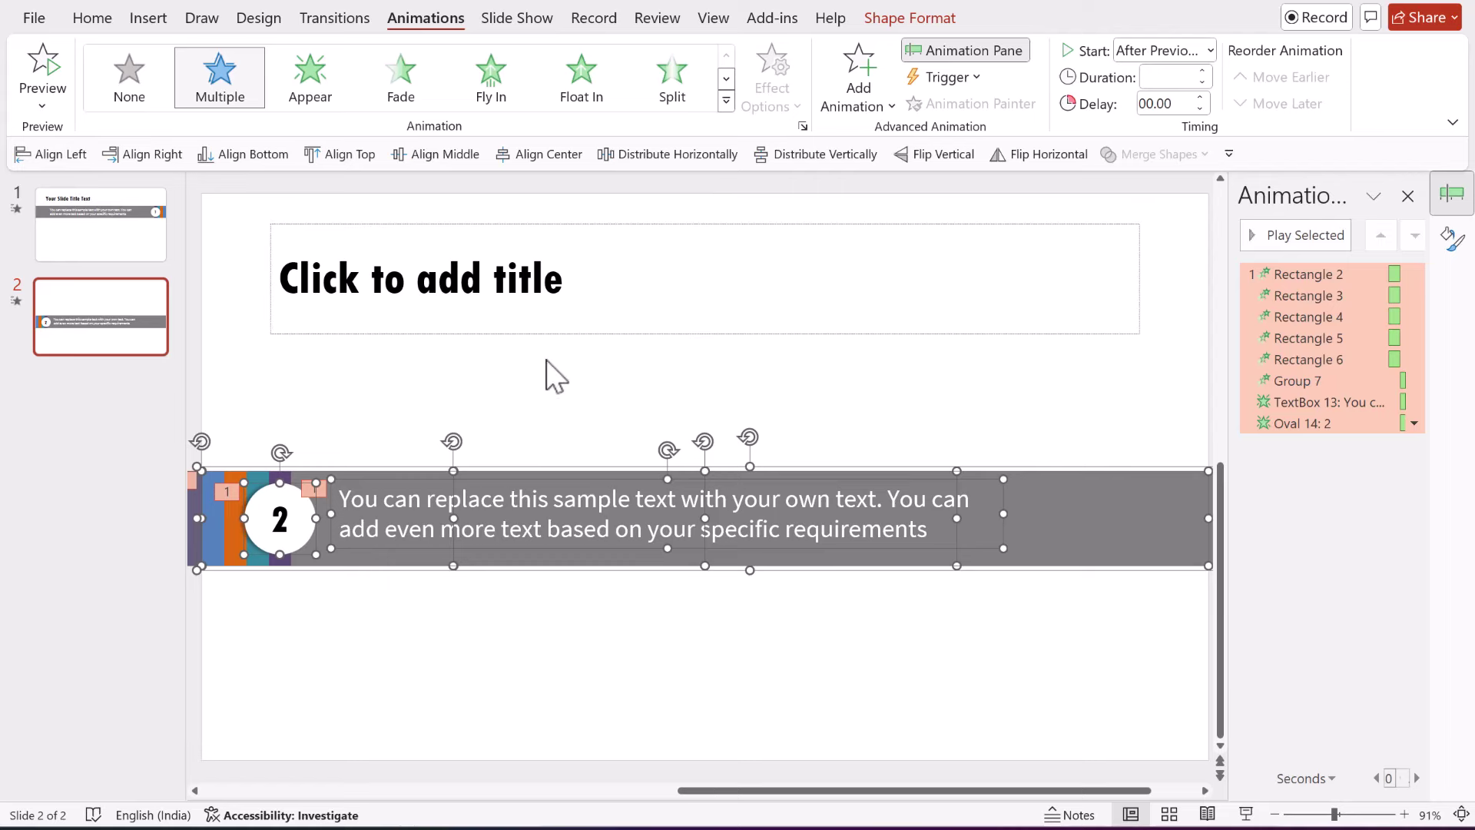
pyautogui.click(100, 242)
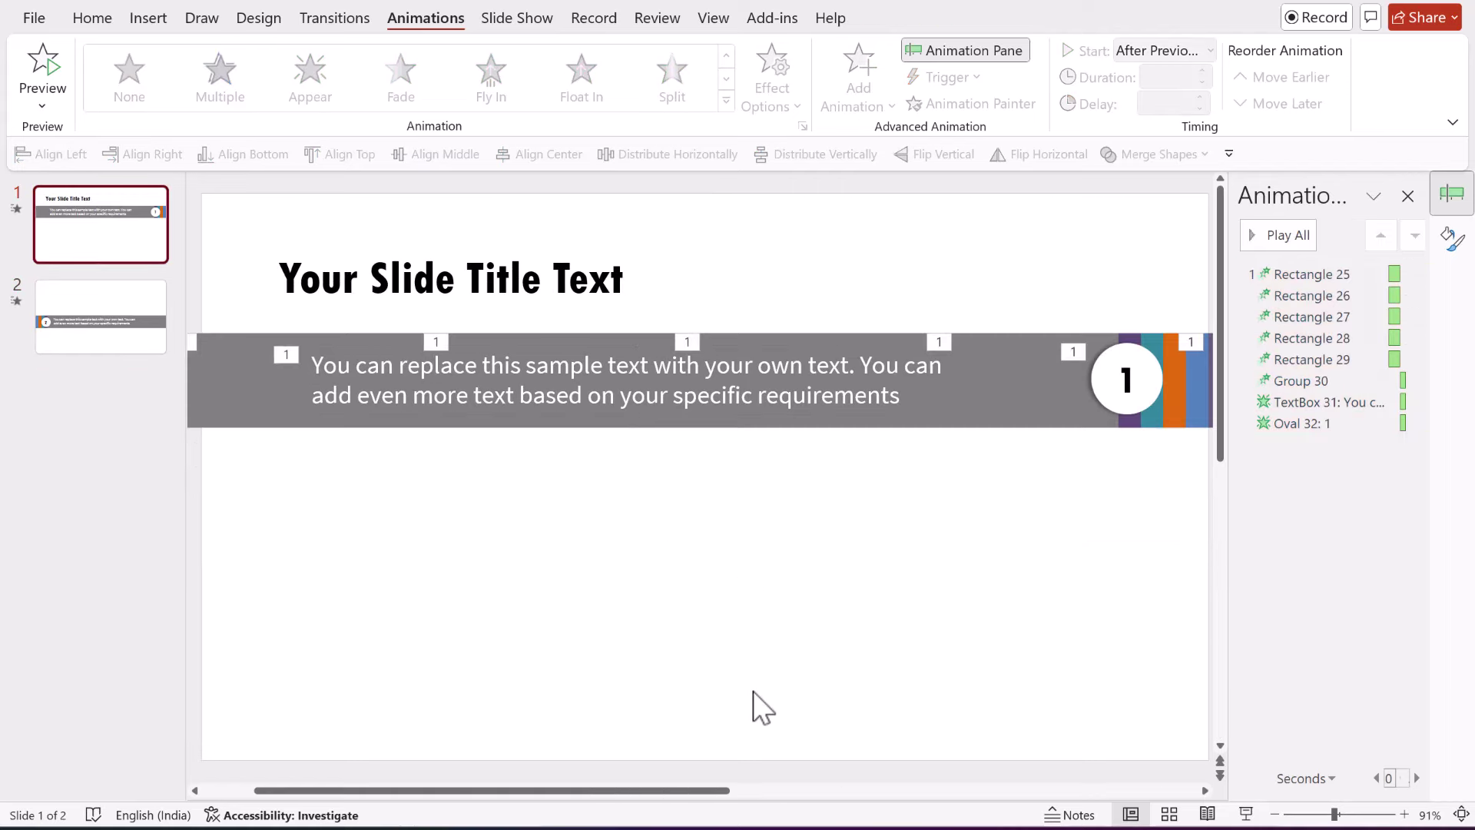
pyautogui.hotkey('ctrl', 'v')
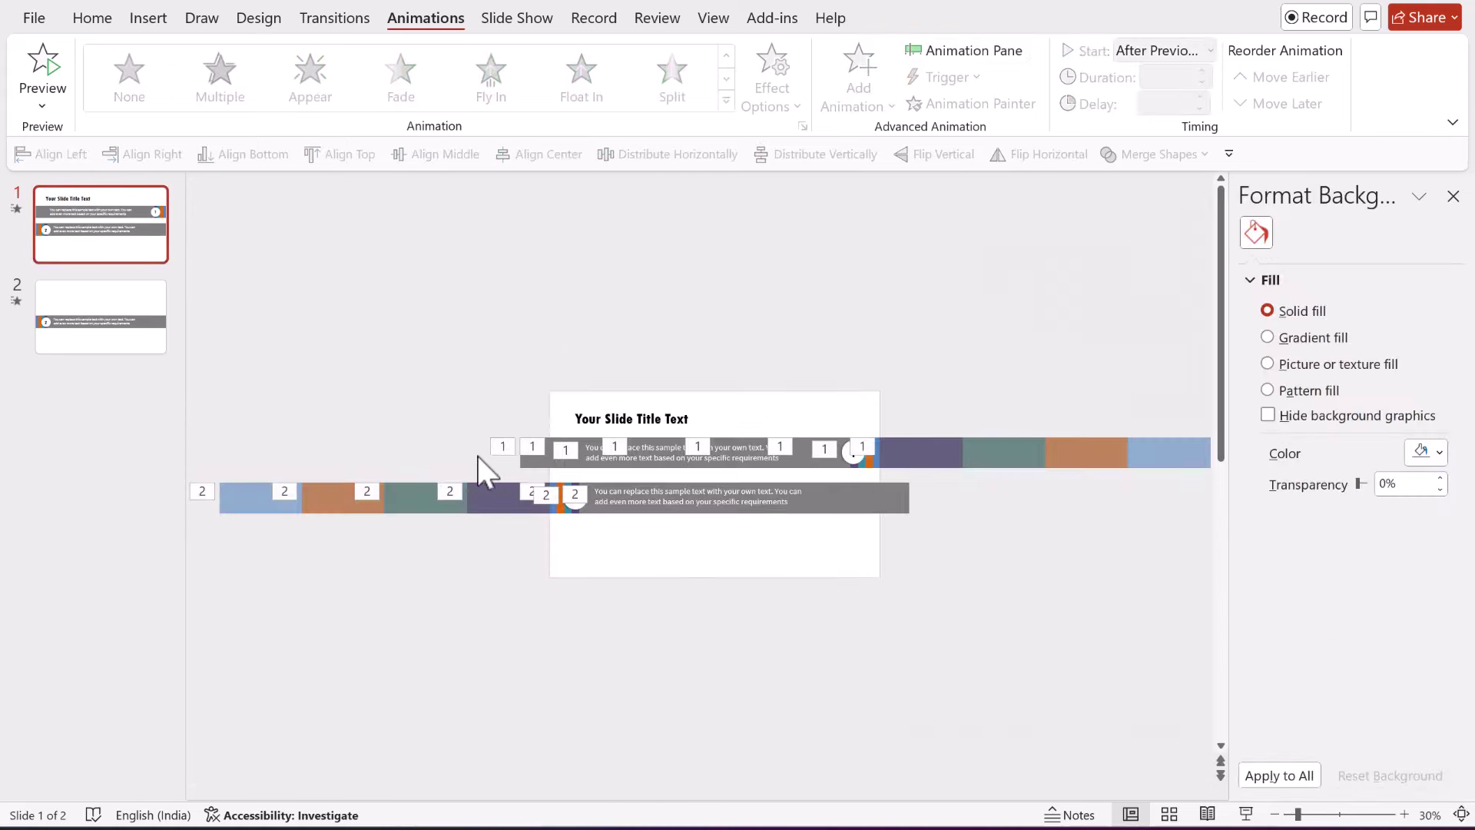
# Step: Duplicate all the objects of the first numbered bar on slide 1, including its off-slide strips
pyautogui.doubleClick(1120, 777)
pyautogui.scroll(-6, 1119, 777)
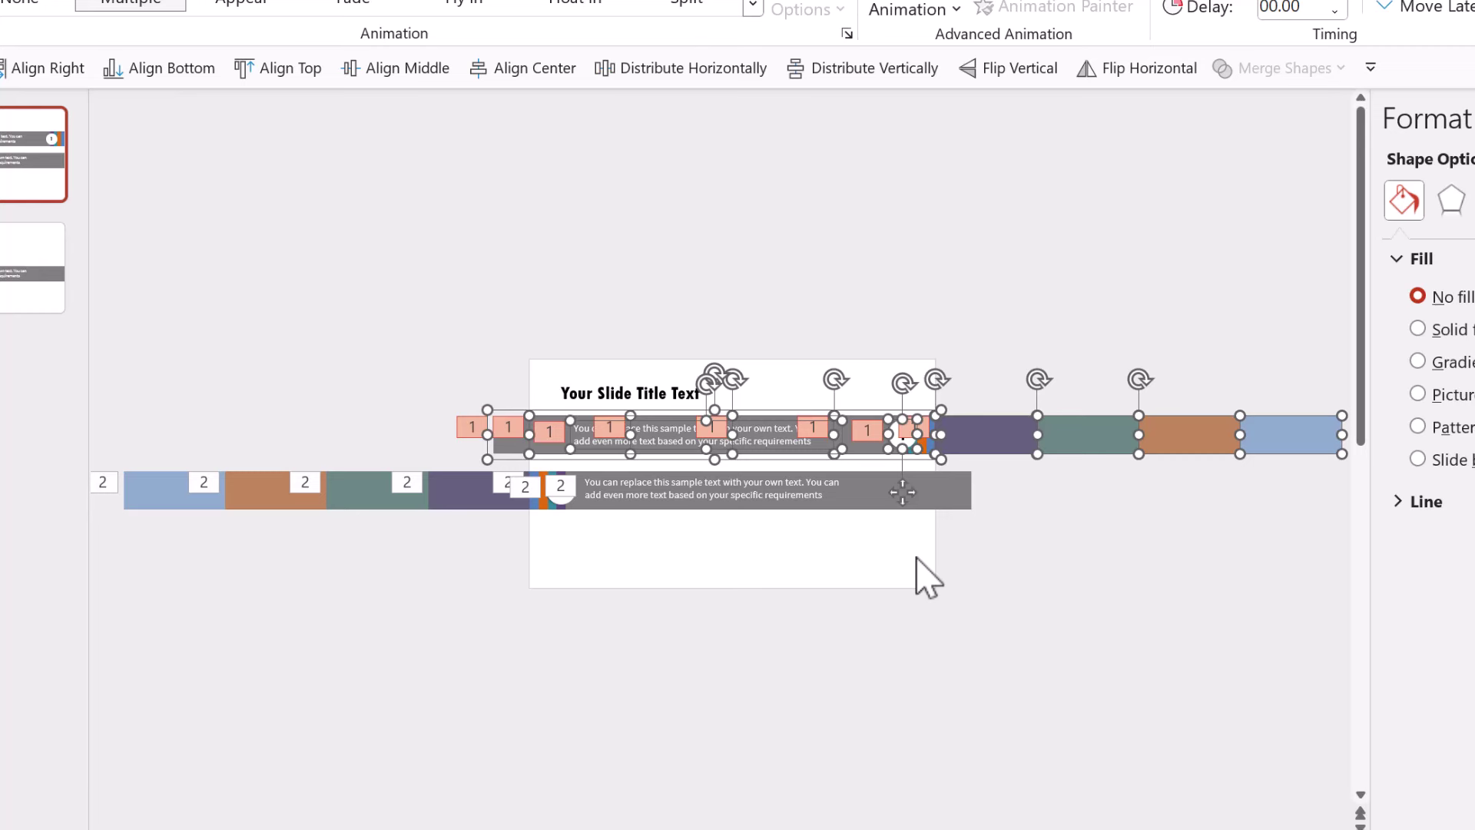
pyautogui.hotkey('ctrl', 'v')
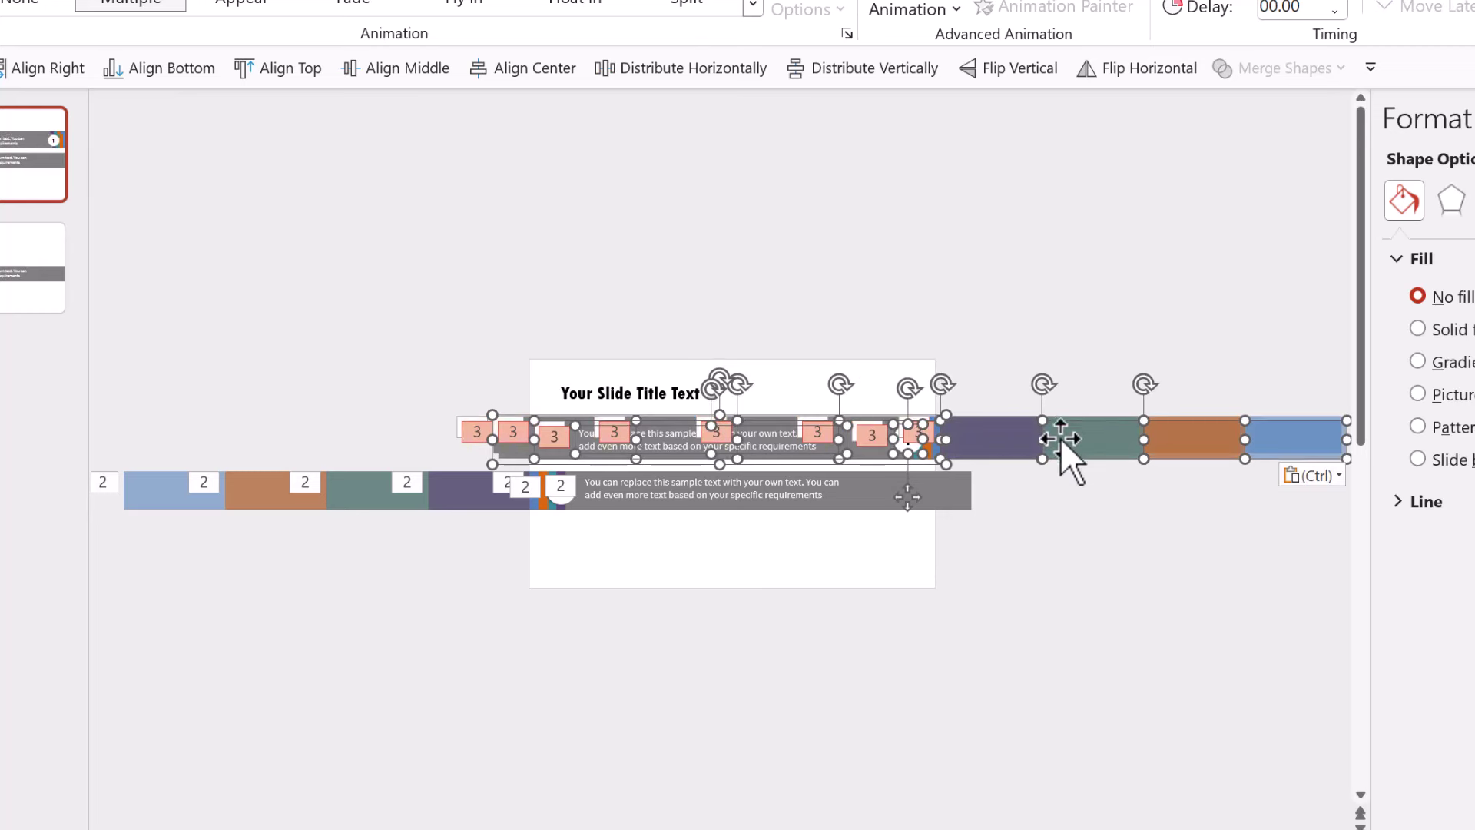
# Step: Position the duplicated bar and its strips below the second bar, aligned with the first bar, and change its circle's number to 3
pyautogui.moveTo(1060, 437); pyautogui.dragTo(1042, 538)
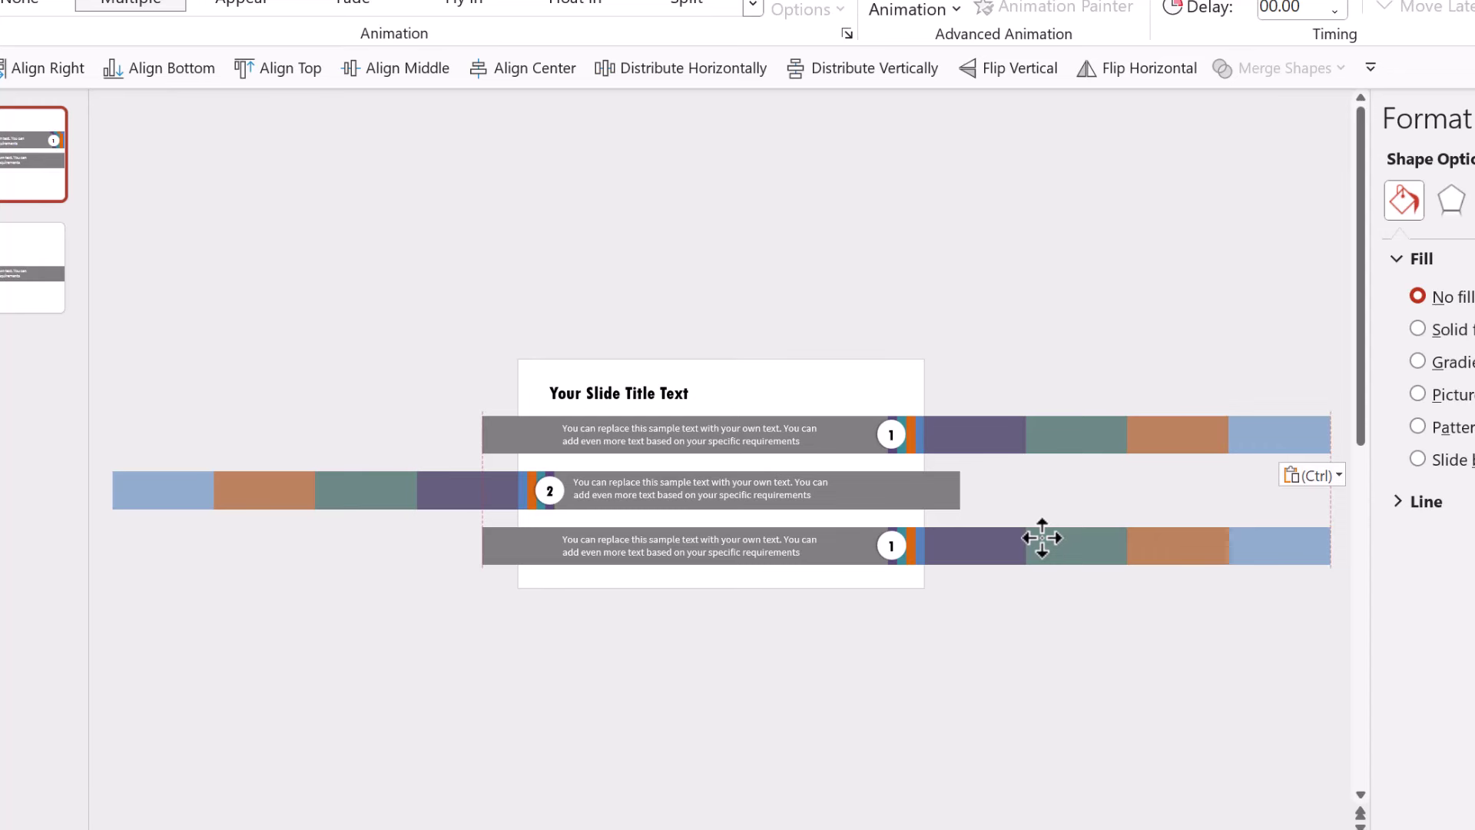
pyautogui.moveTo(1042, 538); pyautogui.dragTo(1044, 539)
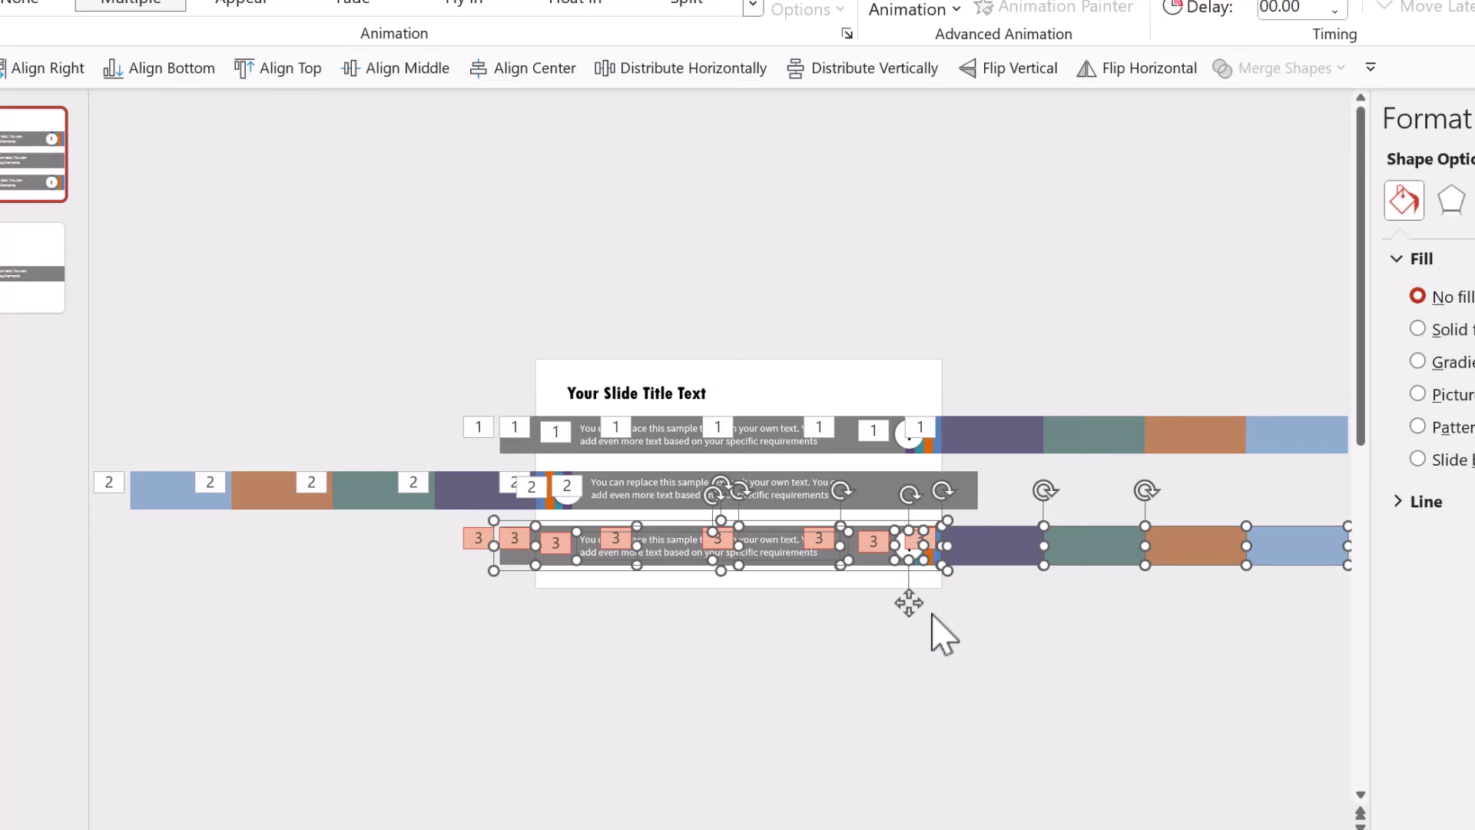
pyautogui.click(909, 550)
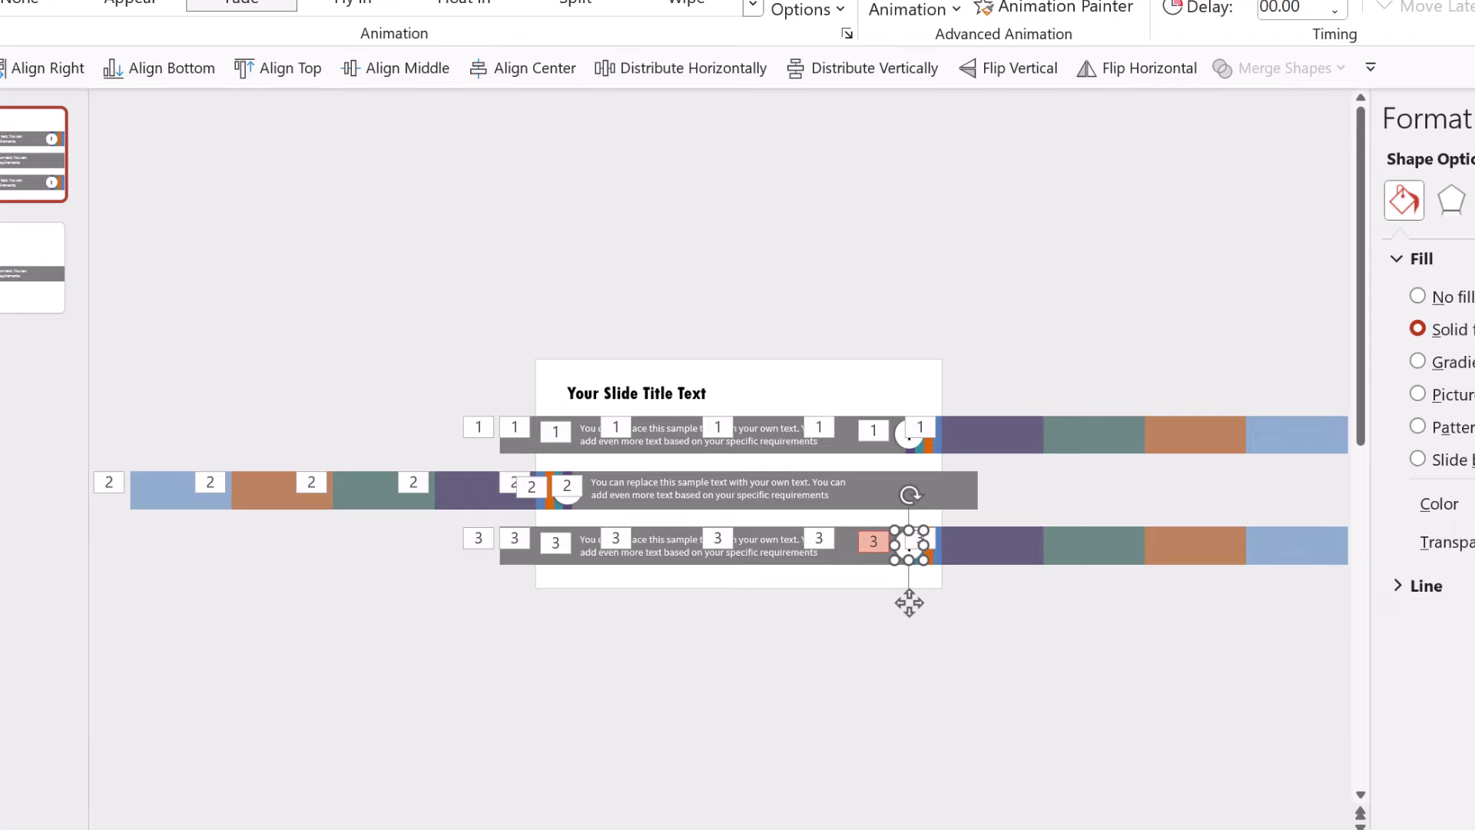
pyautogui.scroll(5, 970, 667)
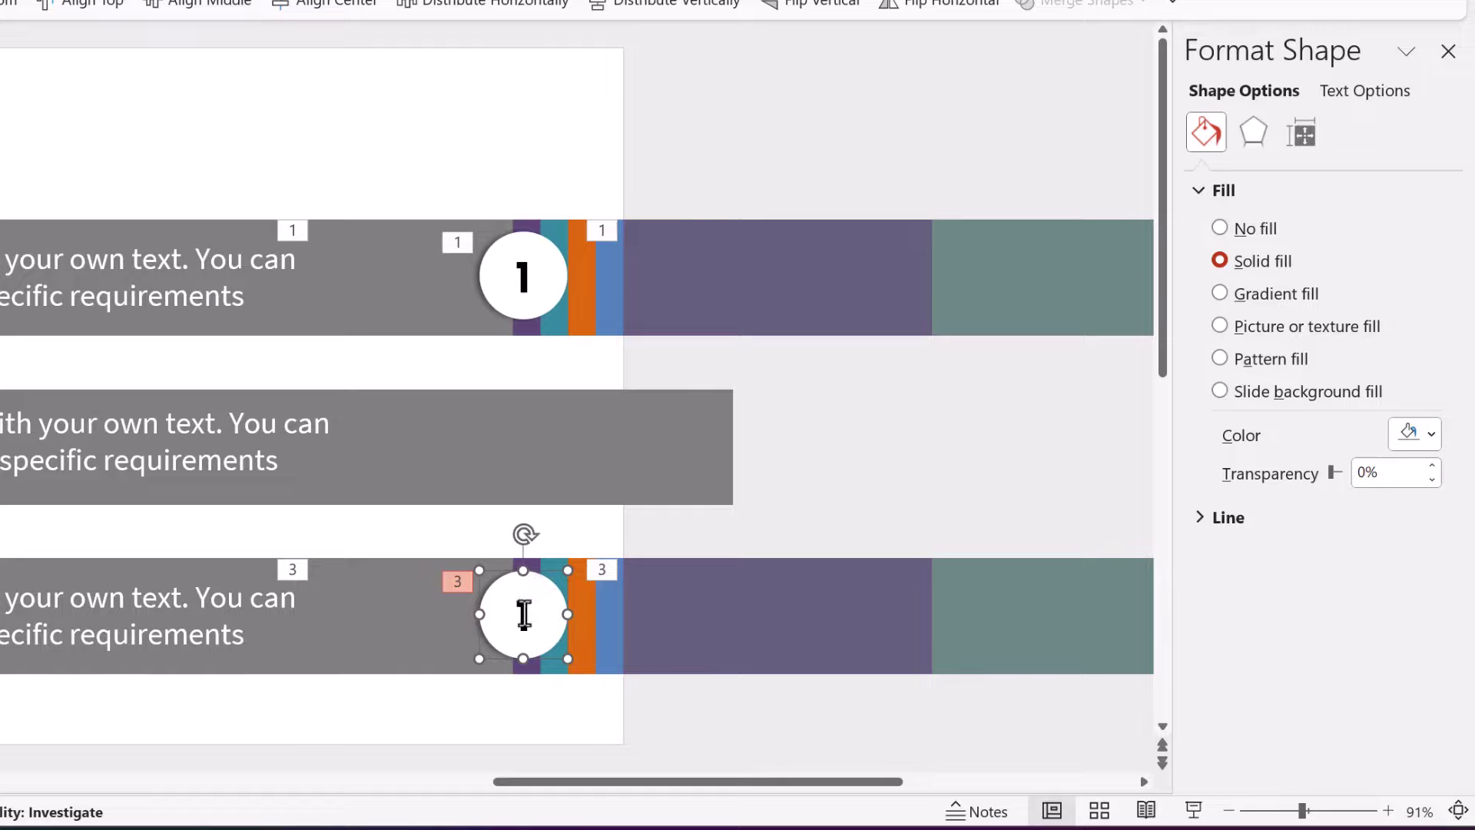
pyautogui.click(520, 615)
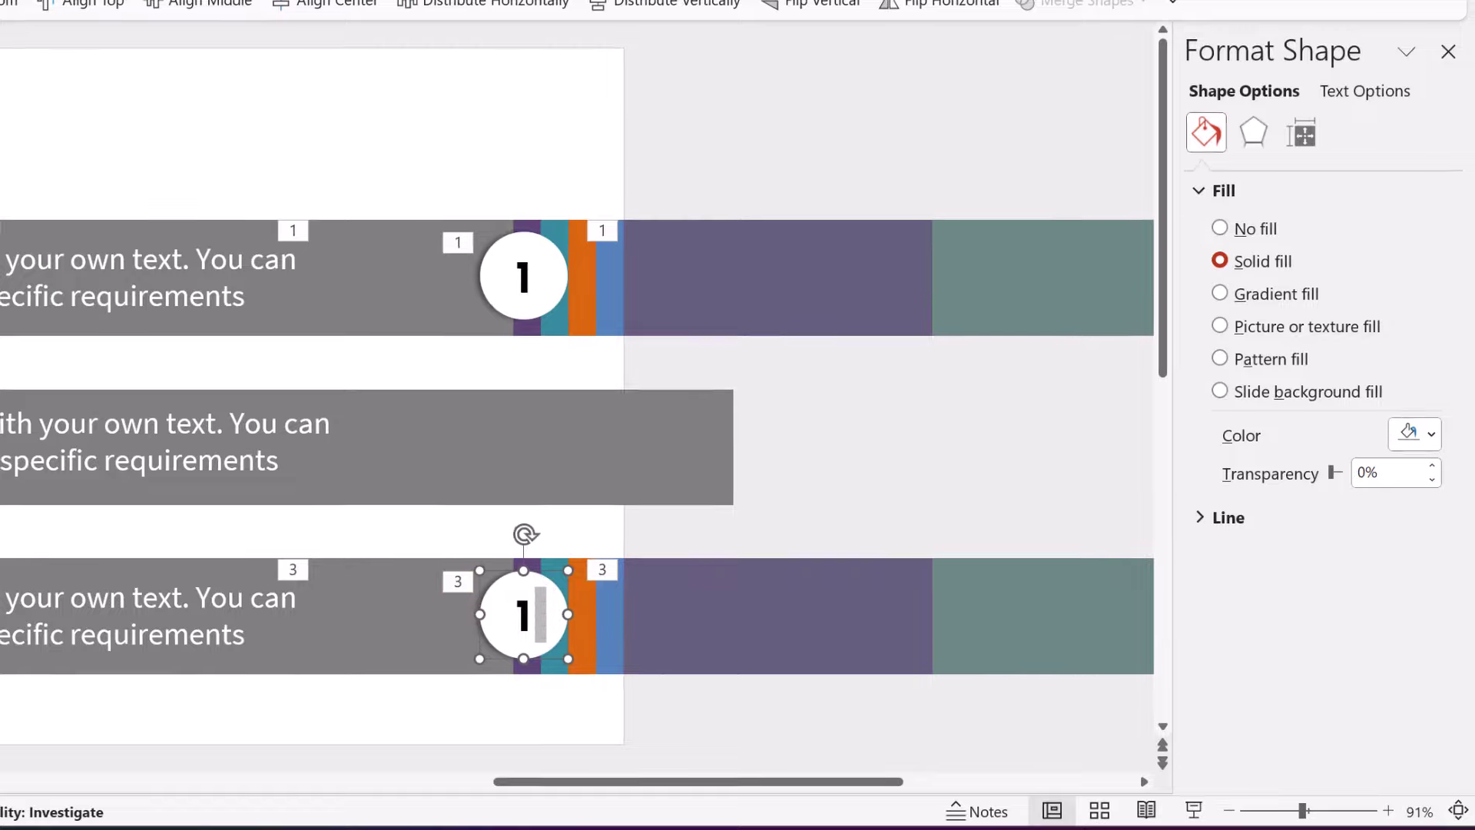
pyautogui.write('3')
pyautogui.press('Escape')
pyautogui.press('Escape')
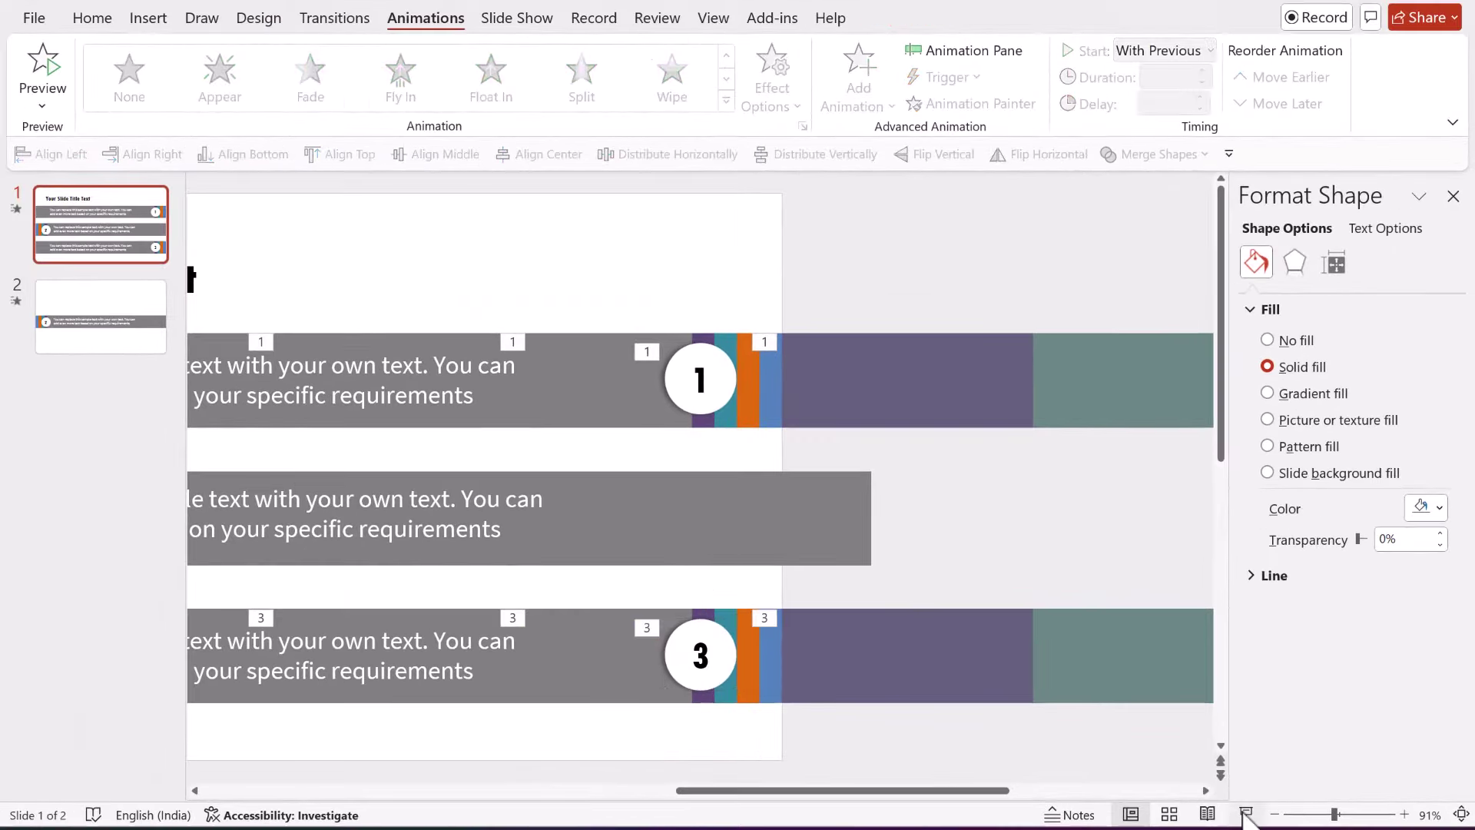
# Step: Preview the animations of all three numbered bars on slide 1 in the slide show
pyautogui.click(1246, 813)
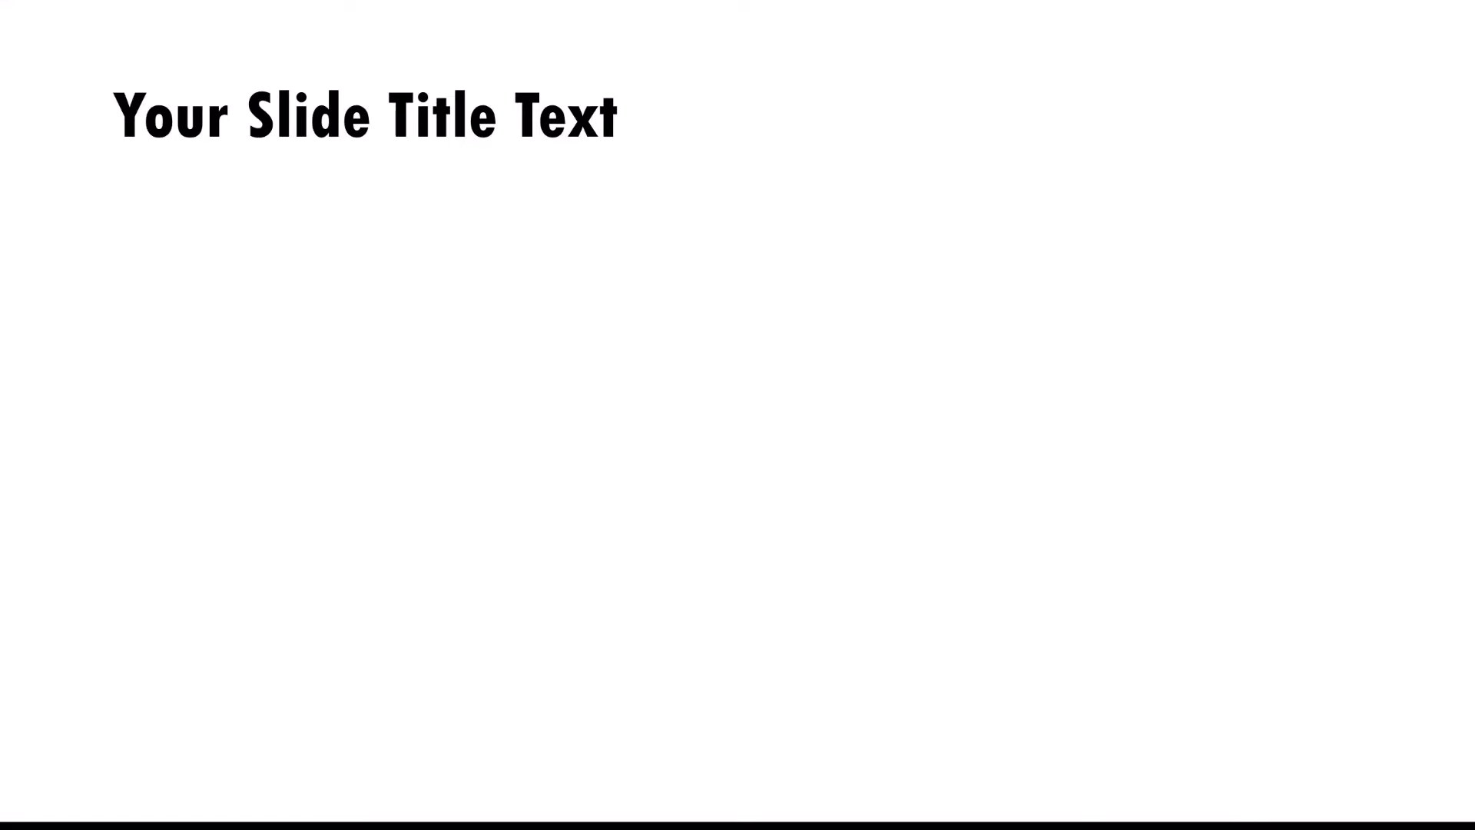